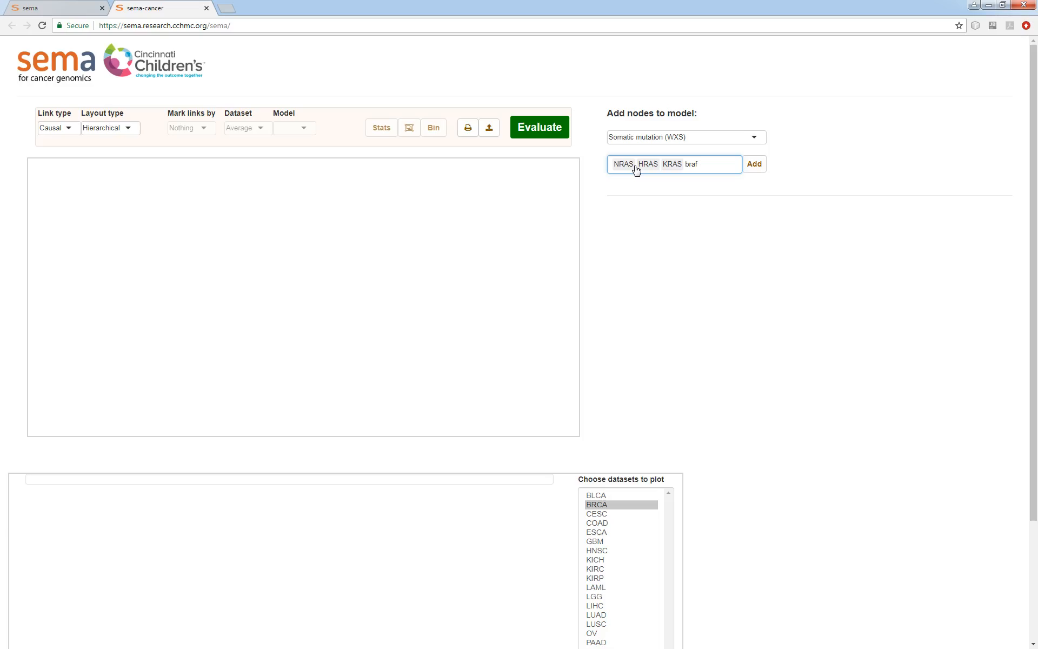
# Add BRAF and EGFR to the somatic mutation gene list and add all five genes as model nodes
pyautogui.press('Return')
pyautogui.write('egf')
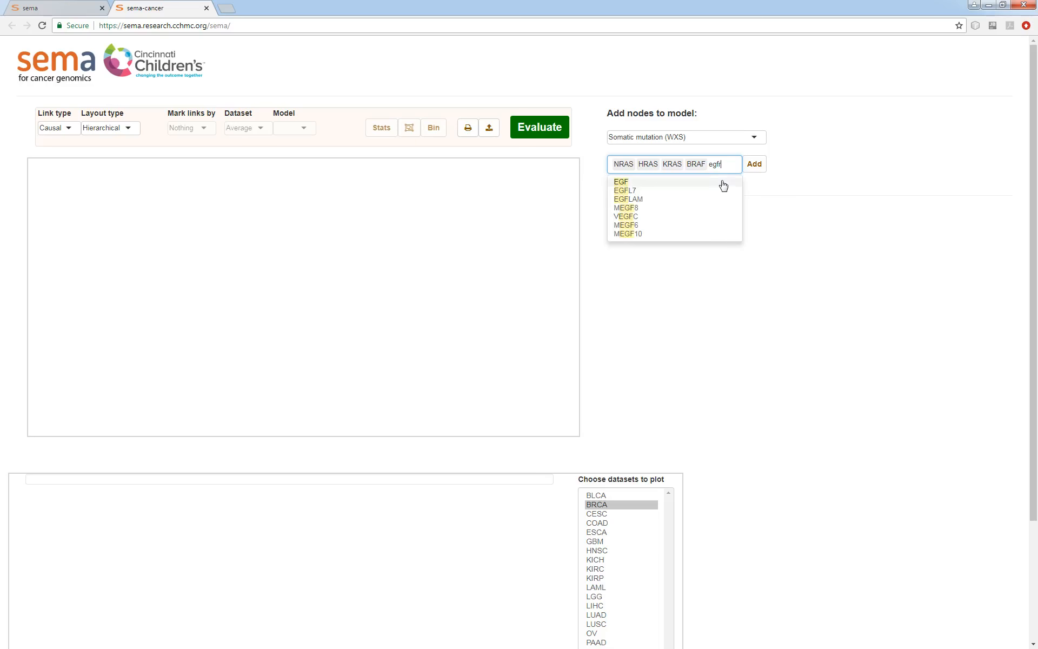
pyautogui.write('r')
pyautogui.press('Return')
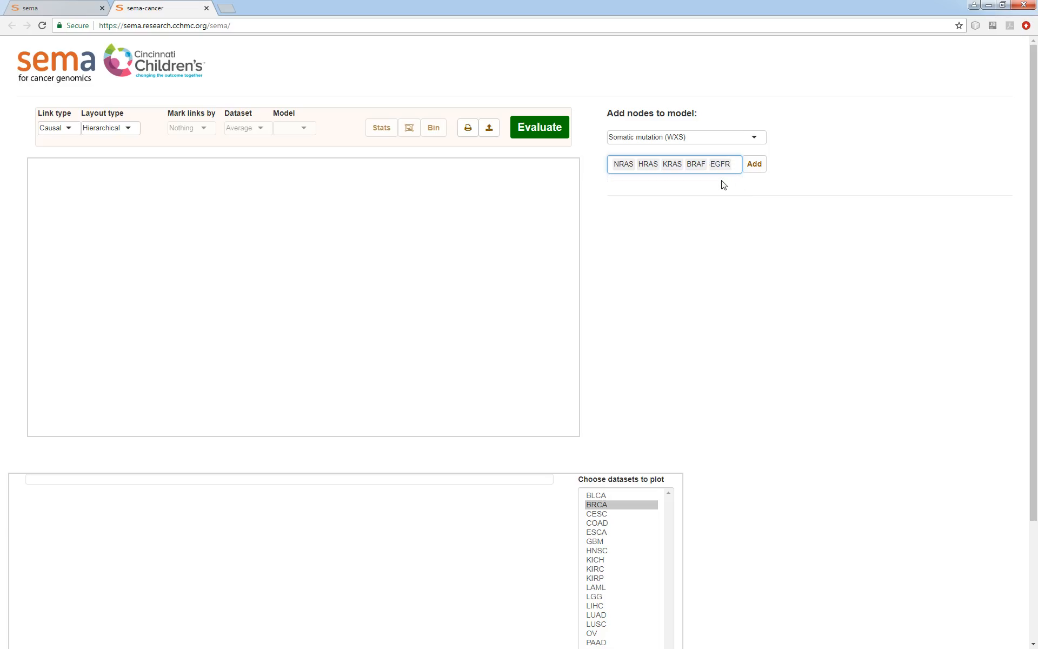
pyautogui.click(753, 164)
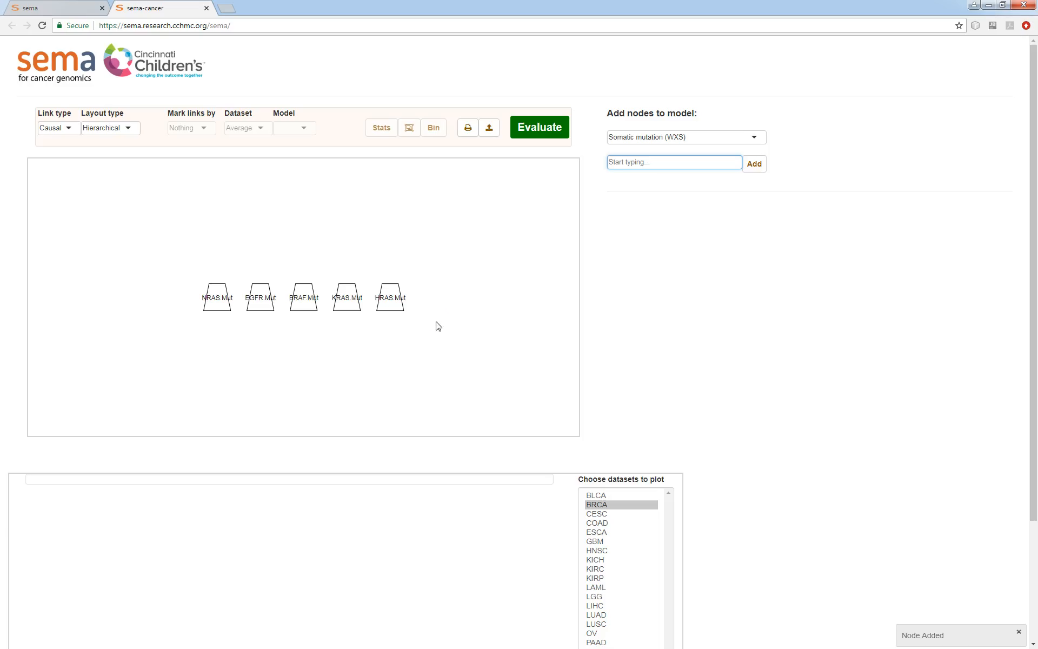
# Select the NRAS.Mut node, choose all datasets to plot, and set the y-axis to Proportion
pyautogui.click(212, 310)
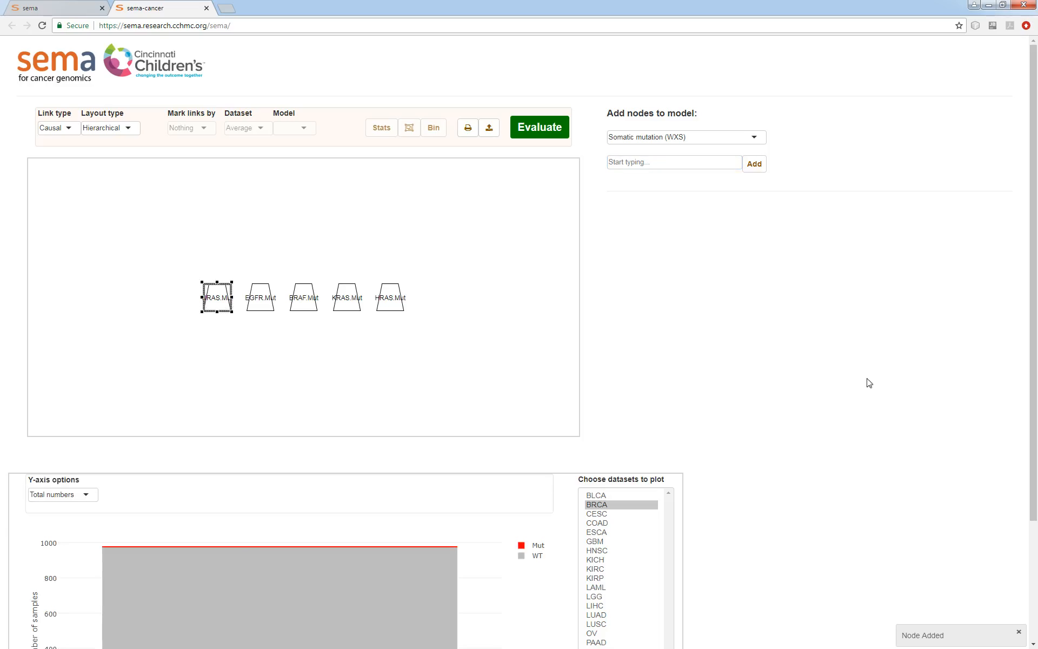
pyautogui.scroll(-3, 644, 405)
pyautogui.moveTo(619, 346); pyautogui.dragTo(630, 576)
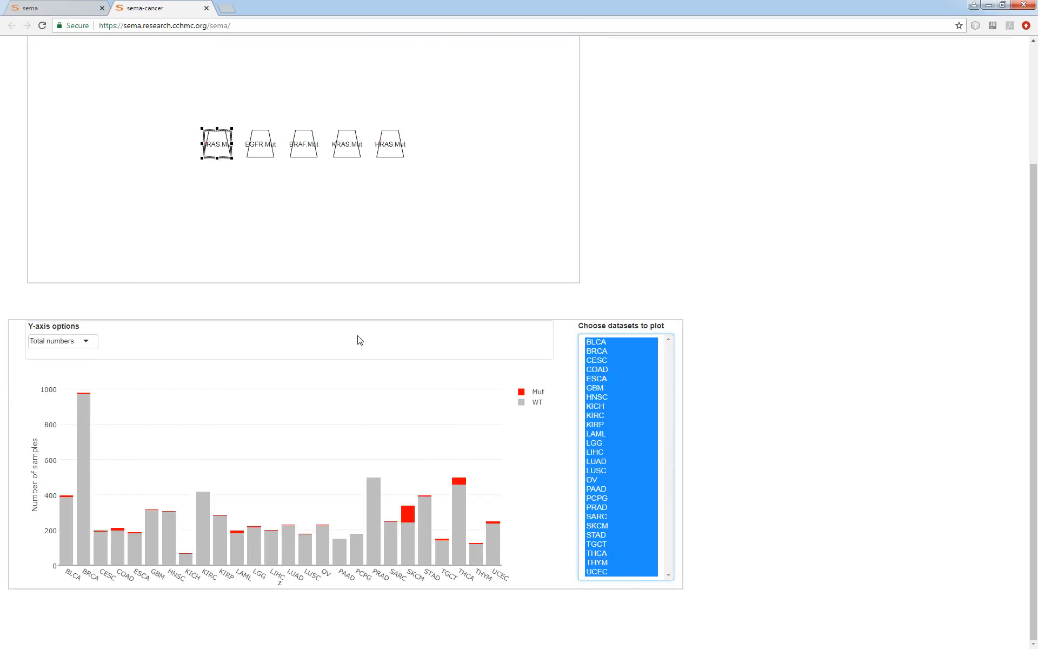
pyautogui.click(60, 341)
pyautogui.click(48, 363)
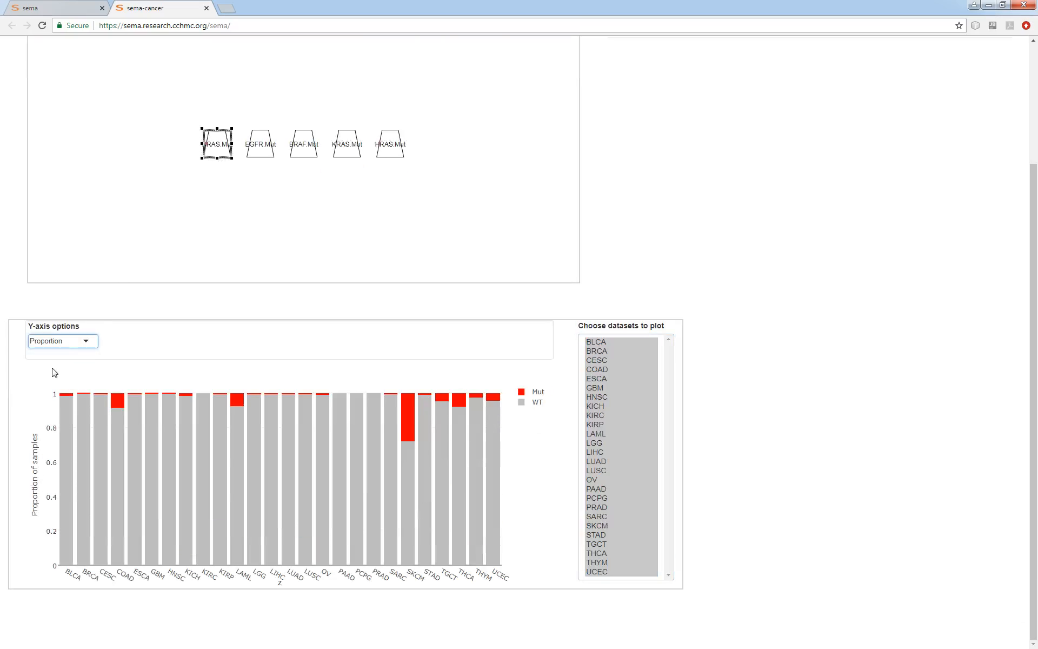
# Inspect the mutation proportion plots of the EGFR, BRAF, KRAS and HRAS mutation nodes
pyautogui.click(258, 156)
pyautogui.click(306, 153)
pyautogui.click(340, 152)
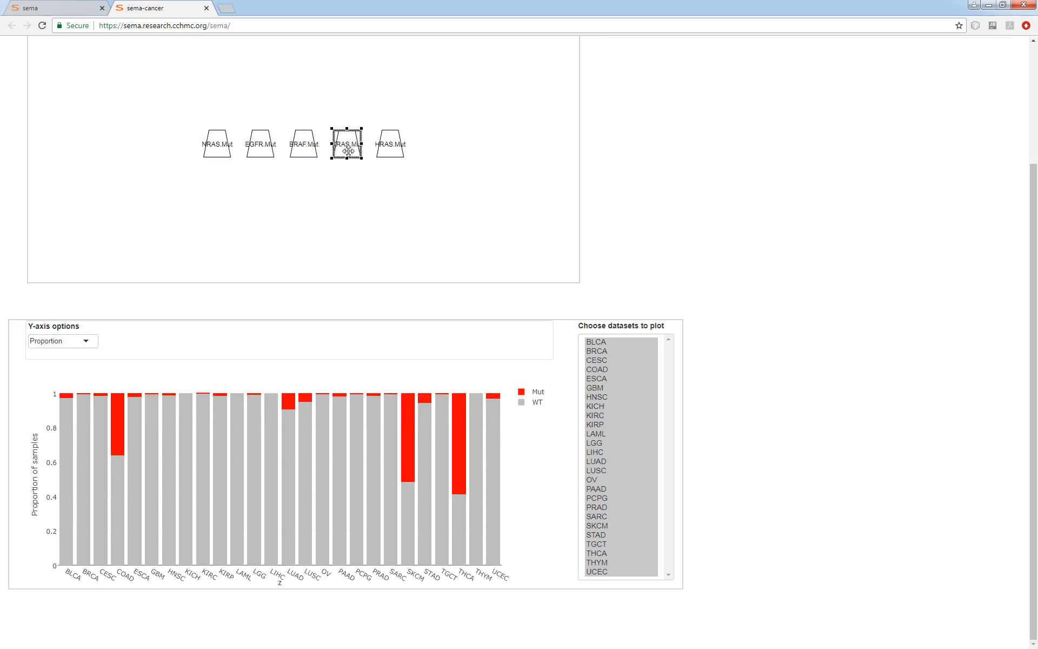
pyautogui.click(384, 157)
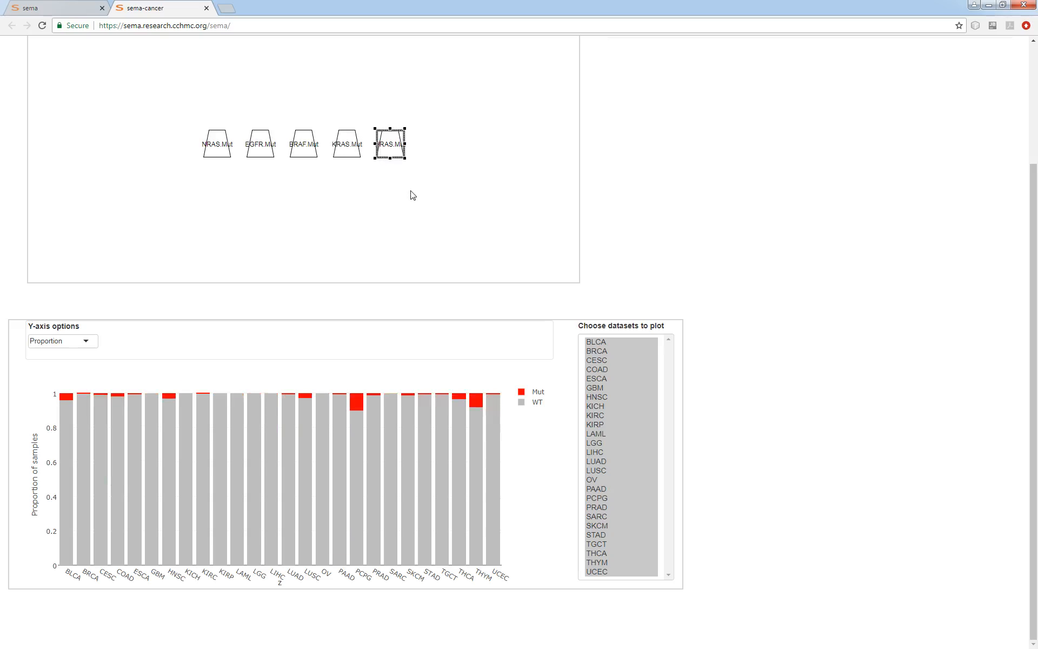
pyautogui.scroll(2, 864, 455)
pyautogui.scroll(1, 864, 454)
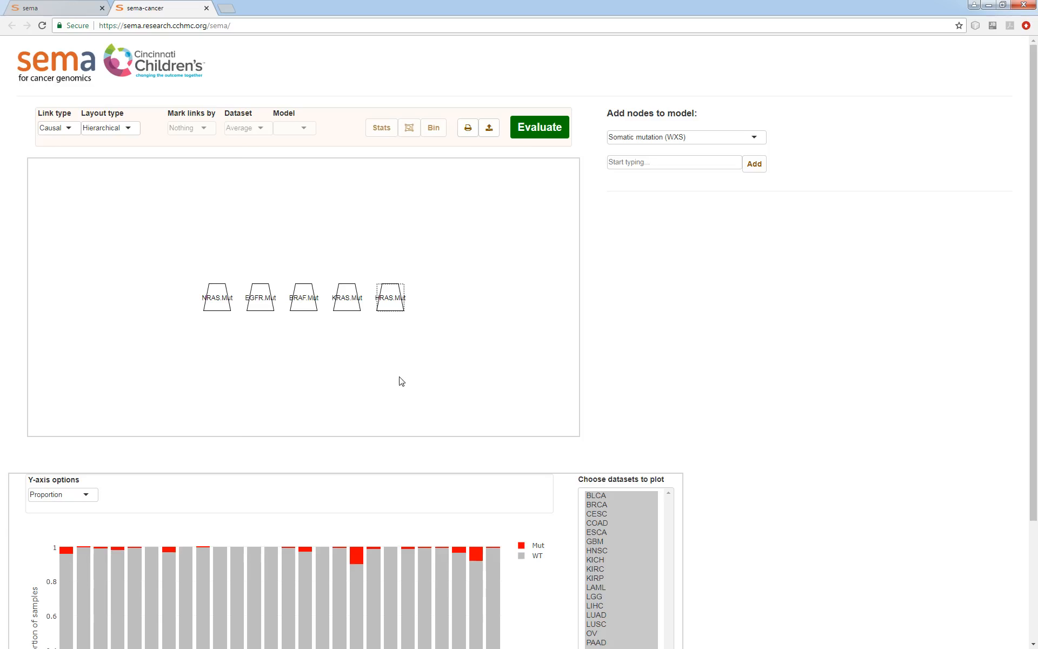
# Select all five mutation nodes and open the Combine variables dialog for them
pyautogui.moveTo(461, 266)
pyautogui.mouseDown()
pyautogui.moveTo(149, 321)
pyautogui.moveTo(470, 278)
pyautogui.mouseUp()
pyautogui.scroll(-2, 901, 428)
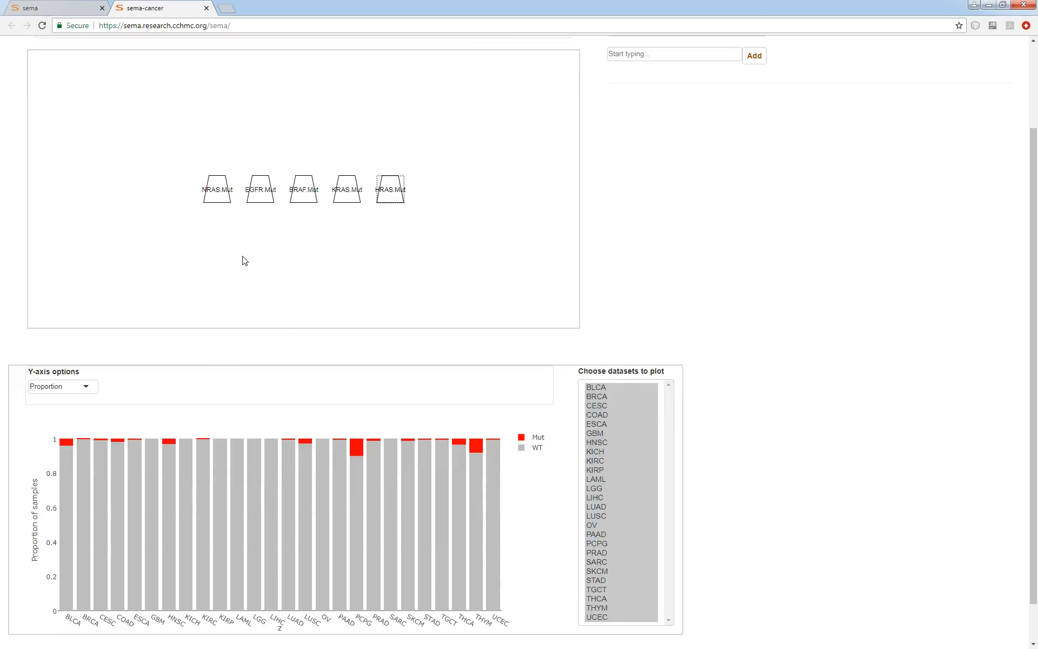
pyautogui.scroll(2, 823, 441)
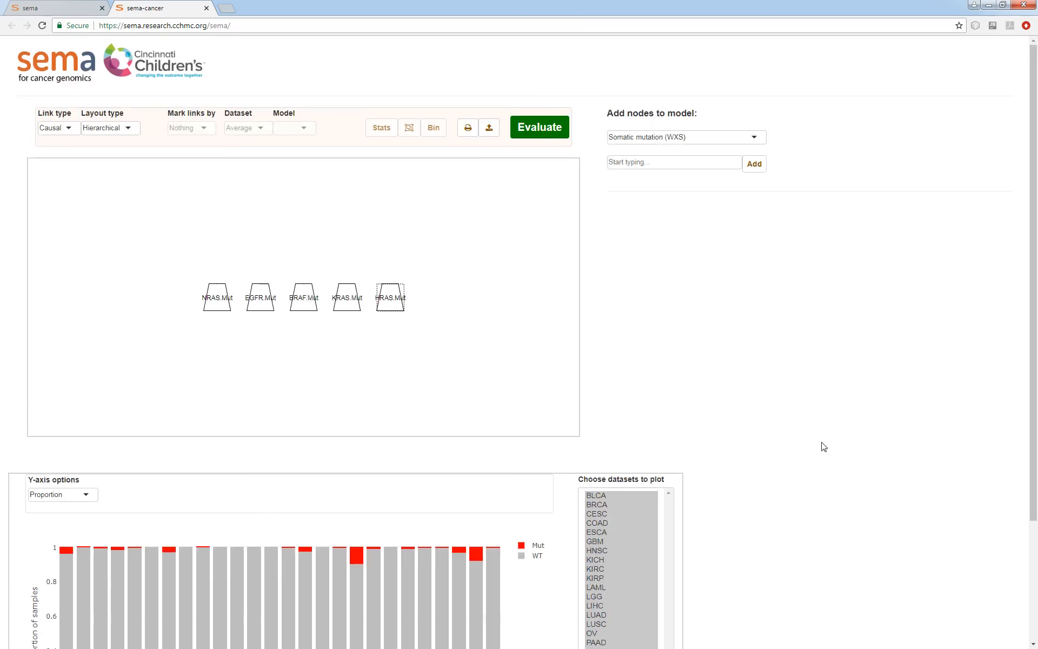
pyautogui.moveTo(483, 255); pyautogui.dragTo(149, 339)
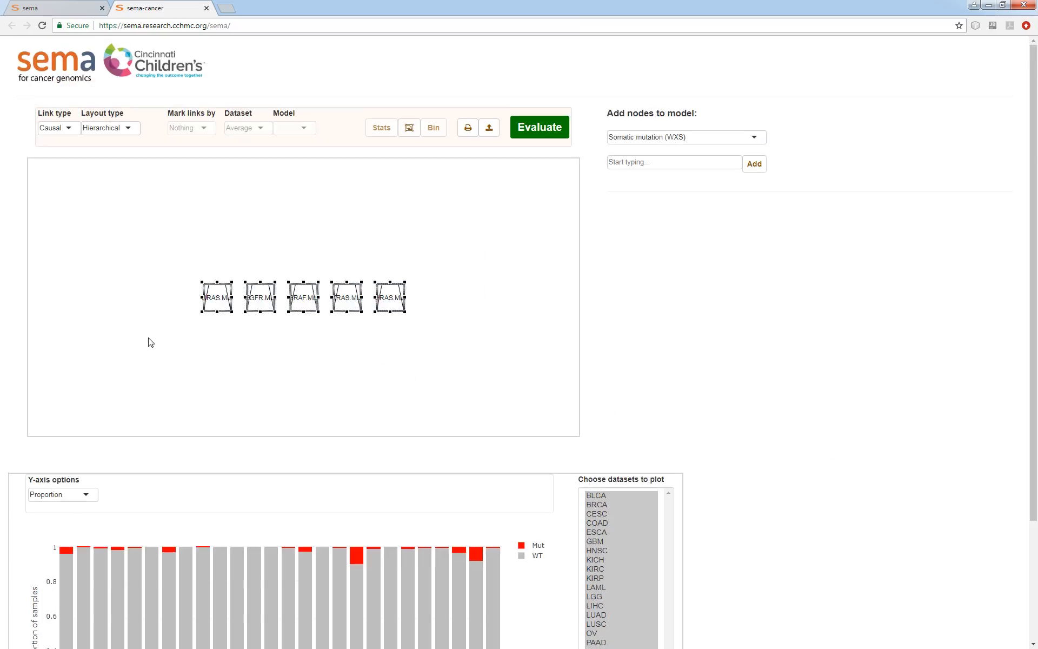
pyautogui.click(409, 133)
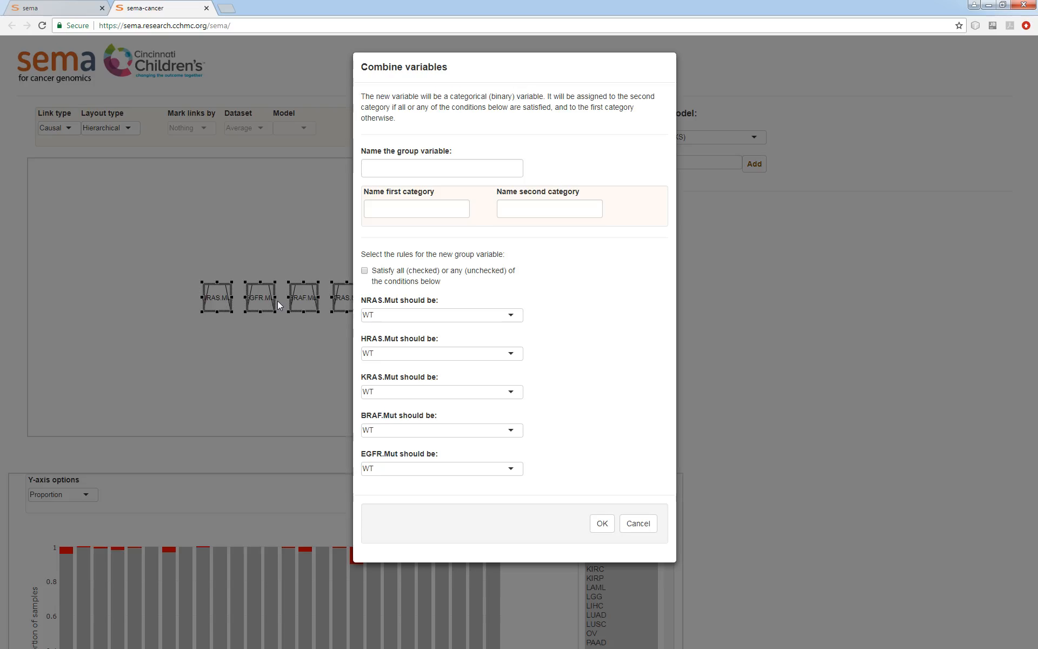
# Name the group variable RasMAPK with first category WT and second category Mut
pyautogui.click(417, 172)
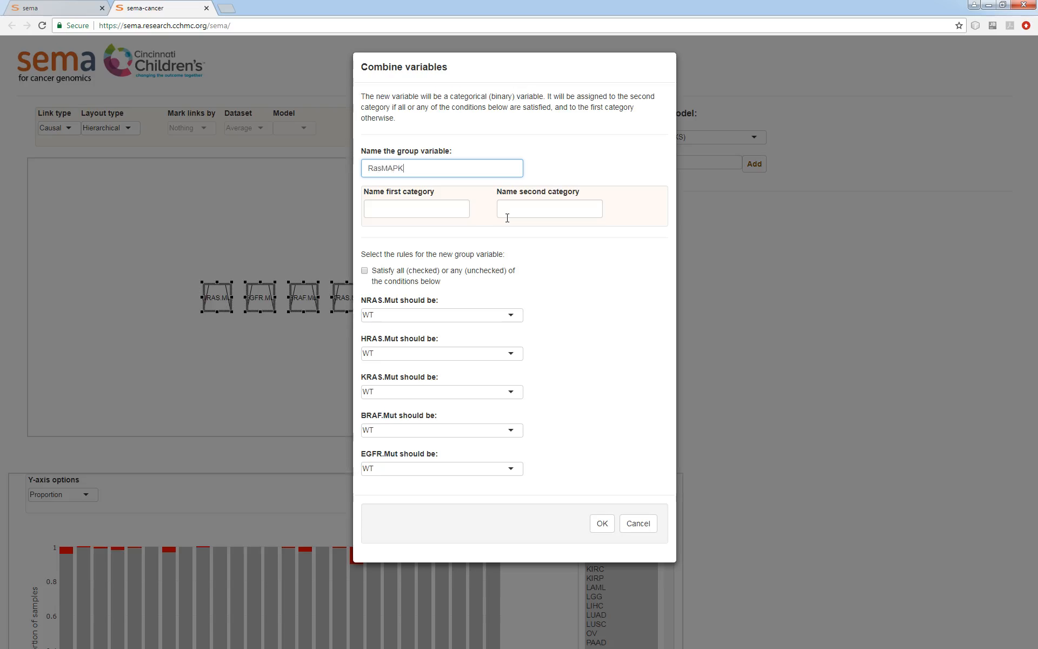
pyautogui.click(441, 203)
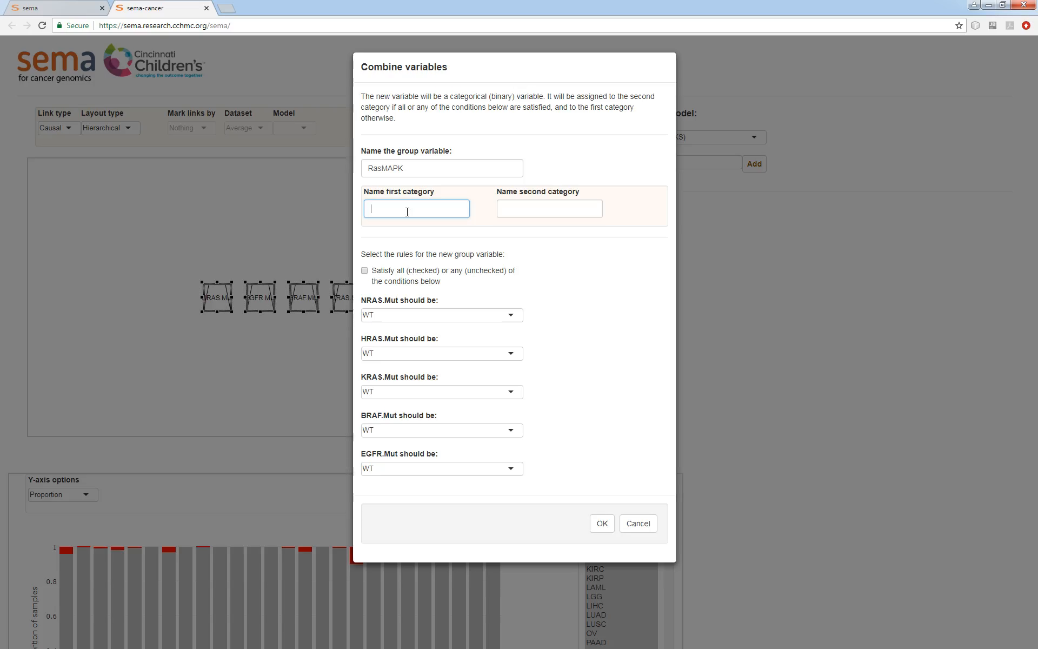
pyautogui.write('WT')
pyautogui.click(514, 210)
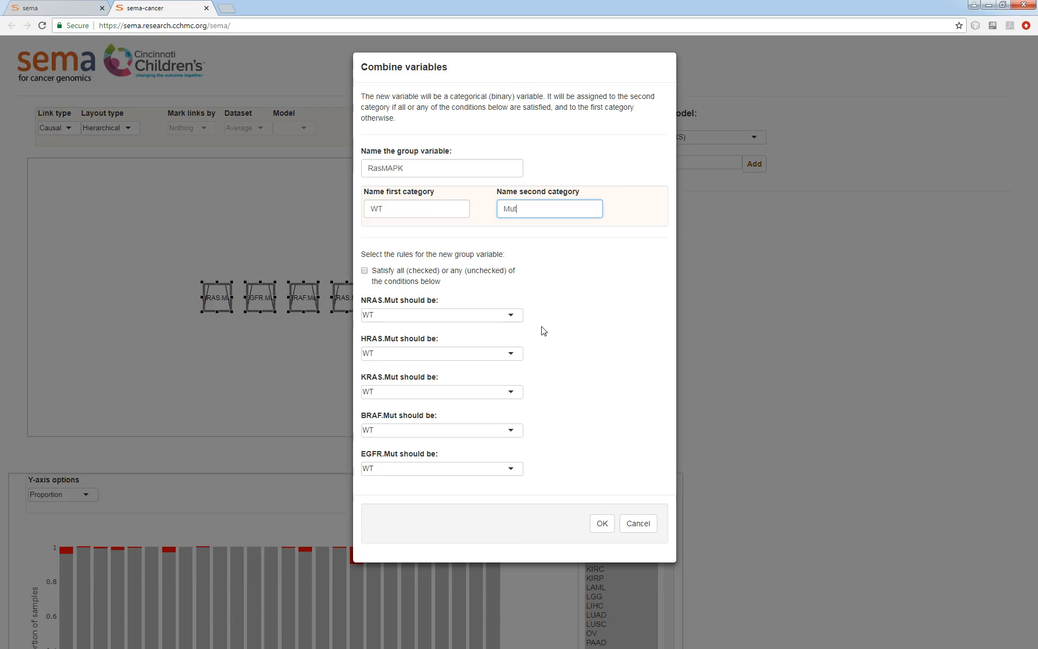
# Set the NRAS, HRAS, KRAS, BRAF and EGFR mutation conditions all to Mut
pyautogui.click(515, 318)
pyautogui.click(435, 341)
pyautogui.click(396, 354)
pyautogui.click(400, 377)
pyautogui.click(399, 391)
pyautogui.click(385, 416)
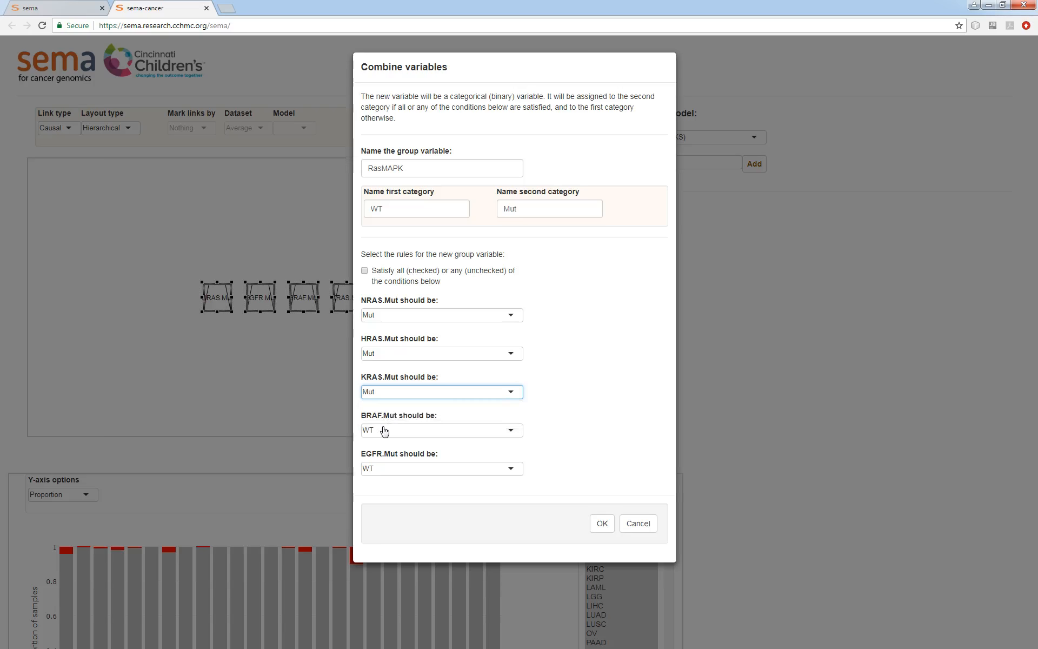
pyautogui.click(415, 430)
pyautogui.click(373, 454)
pyautogui.click(373, 470)
pyautogui.click(377, 492)
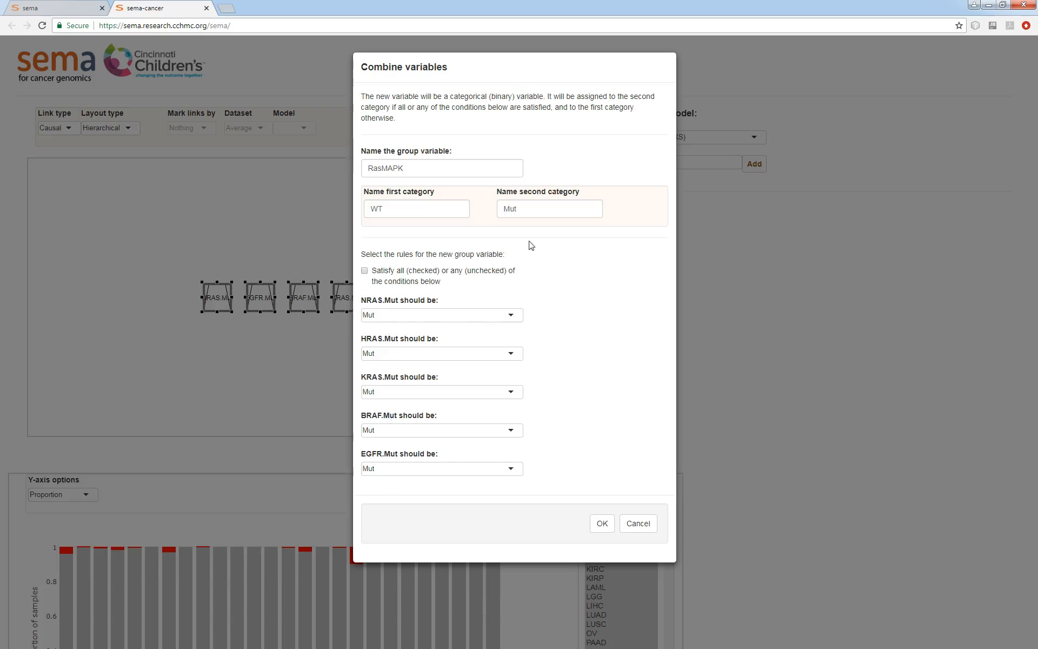
# Confirm the combined RasMAPK group variable
pyautogui.doubleClick(521, 208)
pyautogui.click(522, 208)
pyautogui.doubleClick(530, 206)
pyautogui.click(570, 317)
pyautogui.doubleClick(406, 206)
pyautogui.click(560, 291)
pyautogui.click(603, 523)
# Move the RasMAPK group node to the lower left of the canvas, below the mutation nodes
pyautogui.click(265, 408)
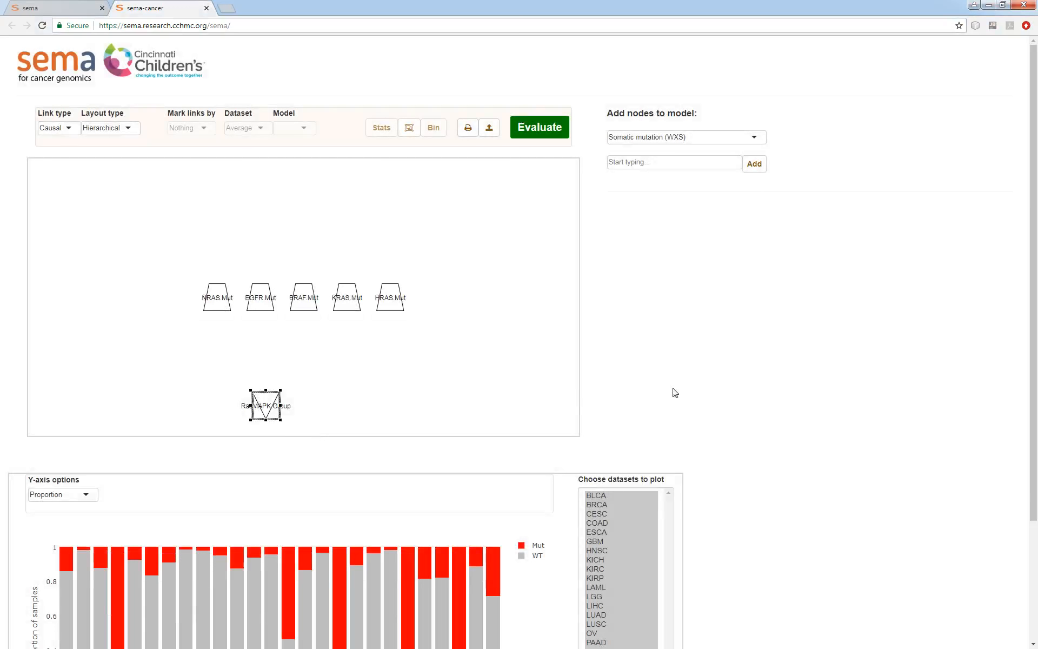
pyautogui.scroll(-2, 806, 431)
pyautogui.moveTo(263, 296); pyautogui.dragTo(133, 241)
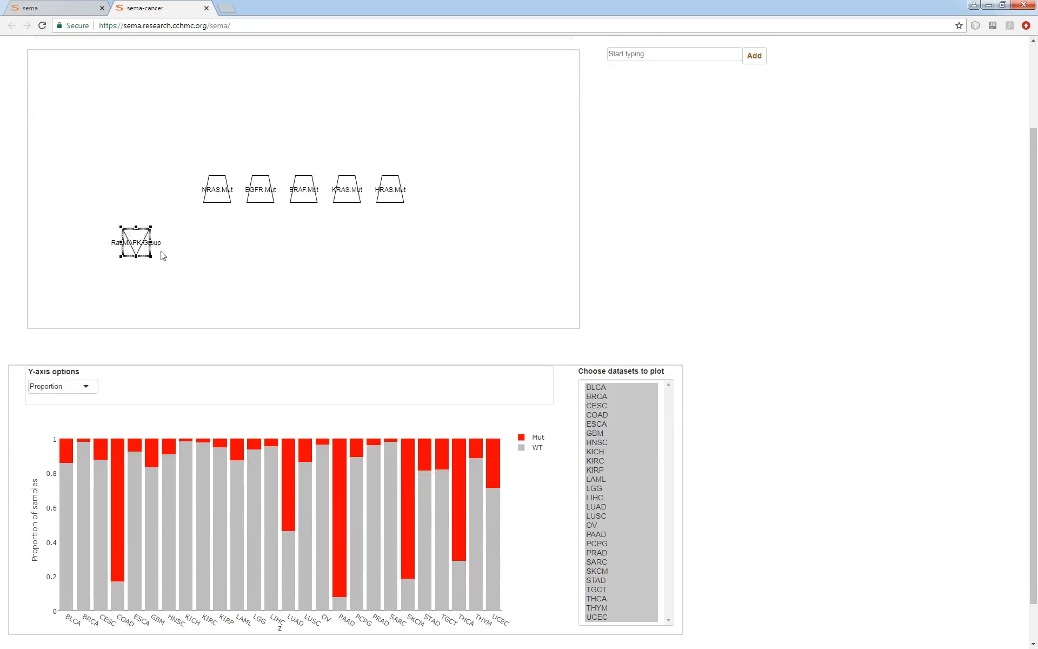
pyautogui.scroll(-1, 748, 359)
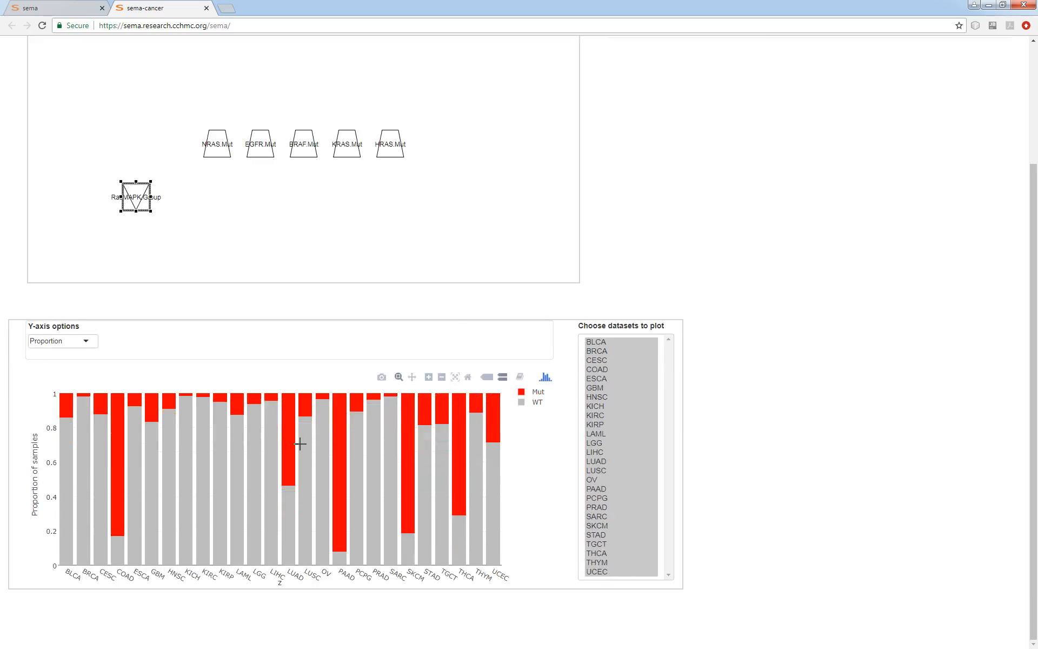
pyautogui.click(216, 225)
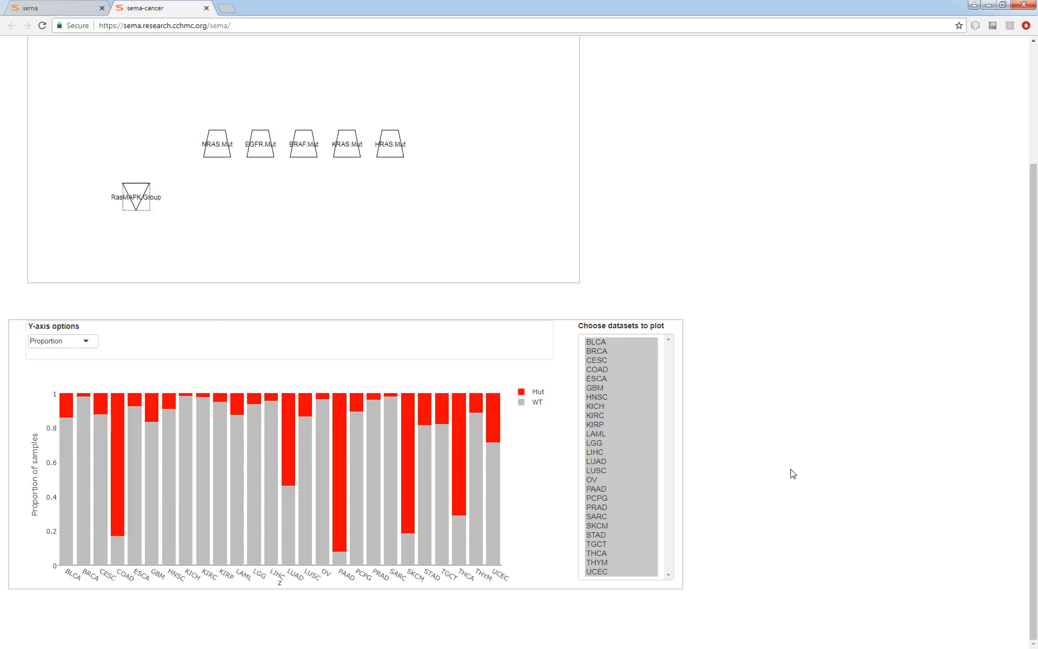
pyautogui.scroll(3, 742, 489)
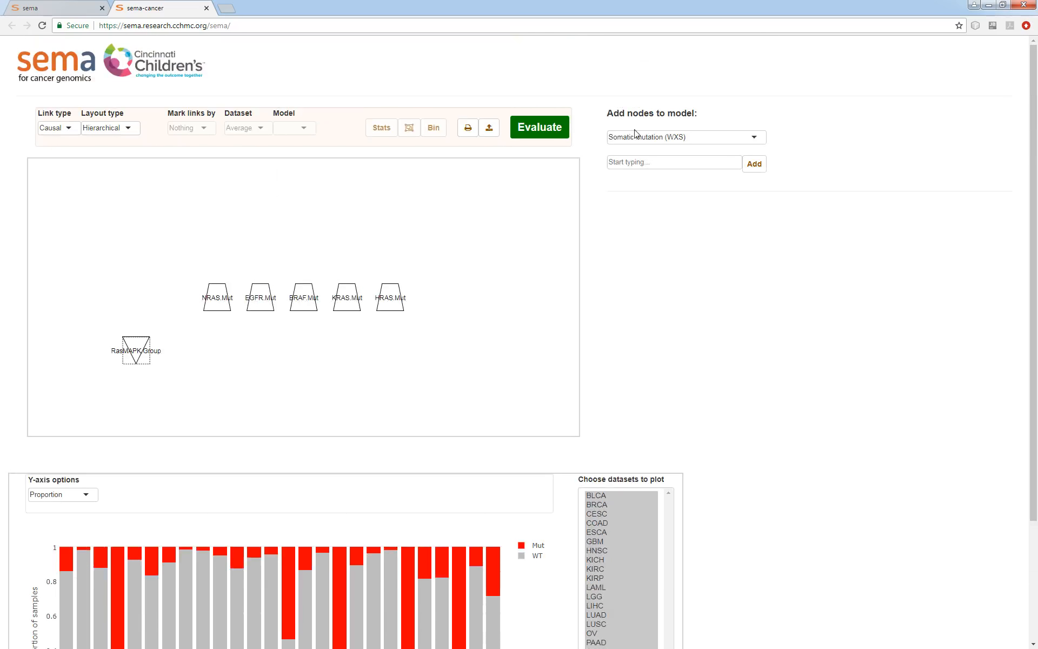
# Switch the node type to Protein (RPPA) and add the MEK1_pS217_S221 protein node
pyautogui.click(637, 136)
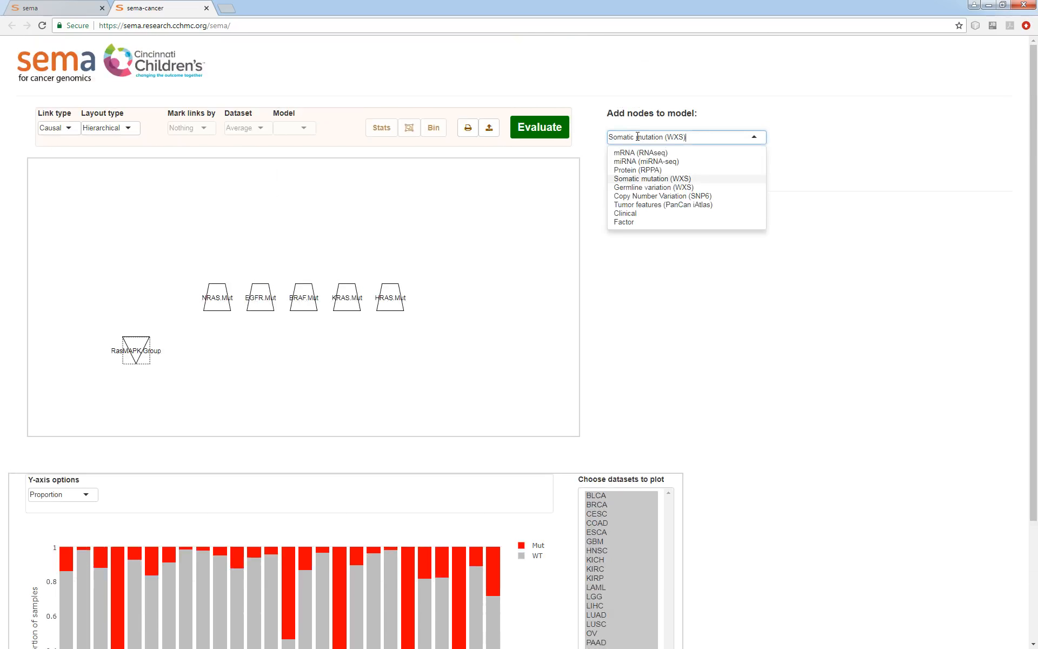
pyautogui.click(643, 170)
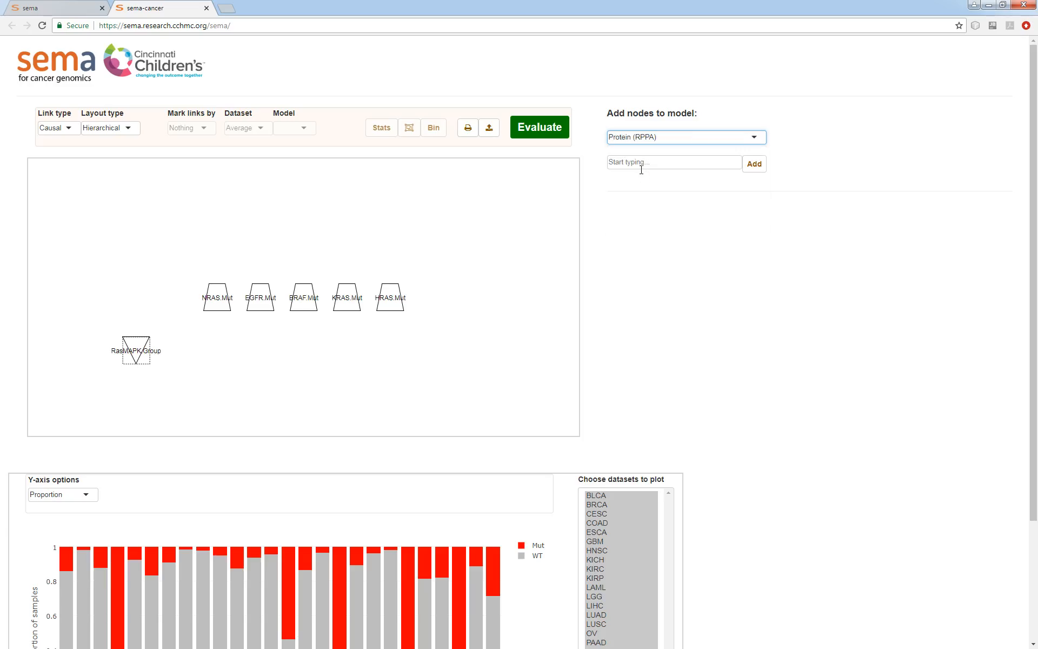
pyautogui.click(646, 162)
pyautogui.write('mek')
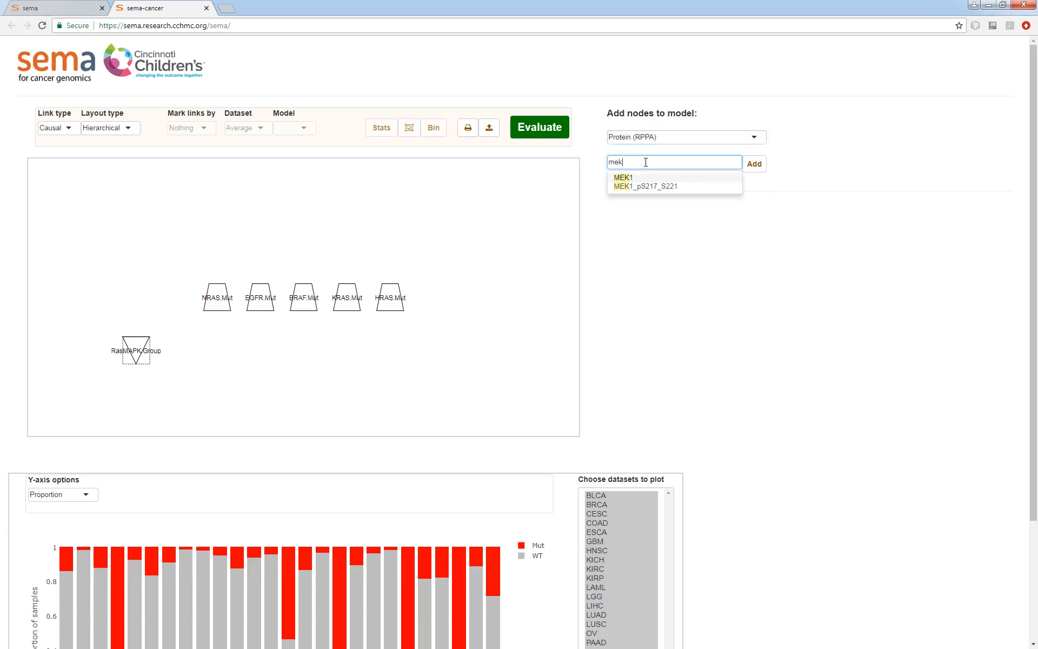
pyautogui.press('Down')
pyautogui.press('Return')
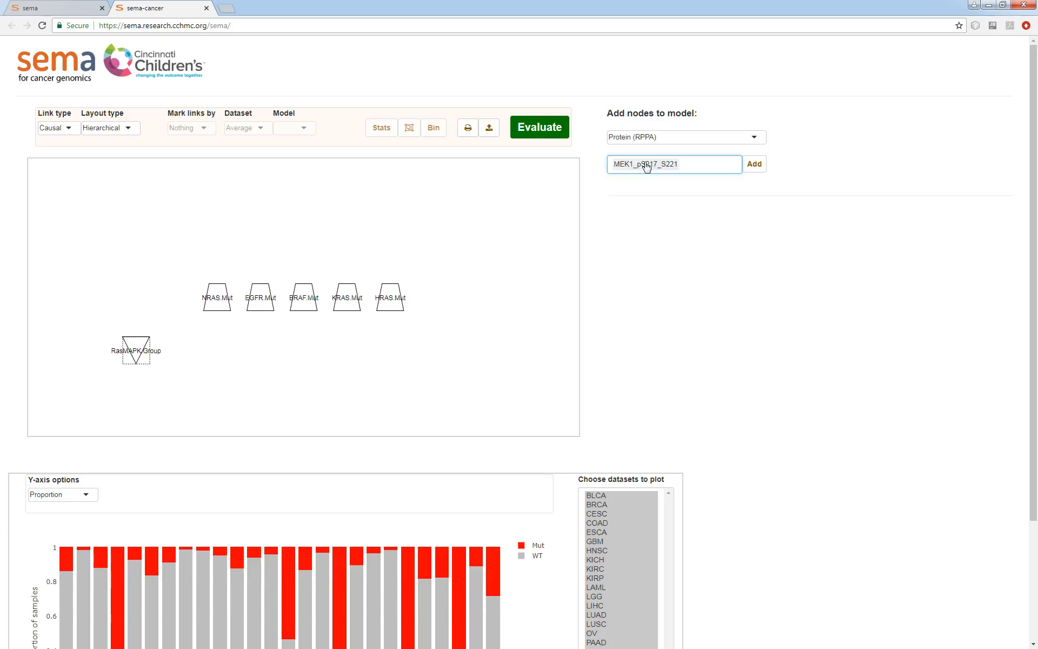
pyautogui.click(753, 163)
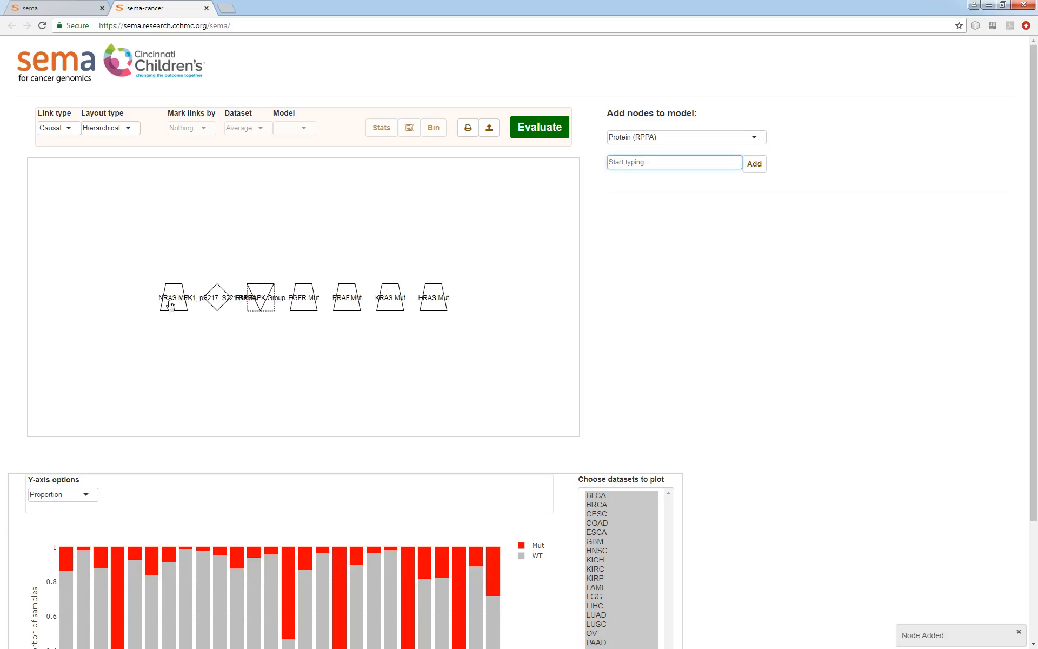
# Draw causal links from the NRAS, EGFR, BRAF, KRAS and HRAS mutation nodes to the MEK1_pS217_S221.RPPA node
pyautogui.moveTo(169, 301); pyautogui.dragTo(215, 299)
pyautogui.moveTo(294, 270); pyautogui.dragTo(203, 330)
pyautogui.moveTo(337, 269); pyautogui.dragTo(214, 331)
pyautogui.moveTo(366, 271); pyautogui.dragTo(232, 331)
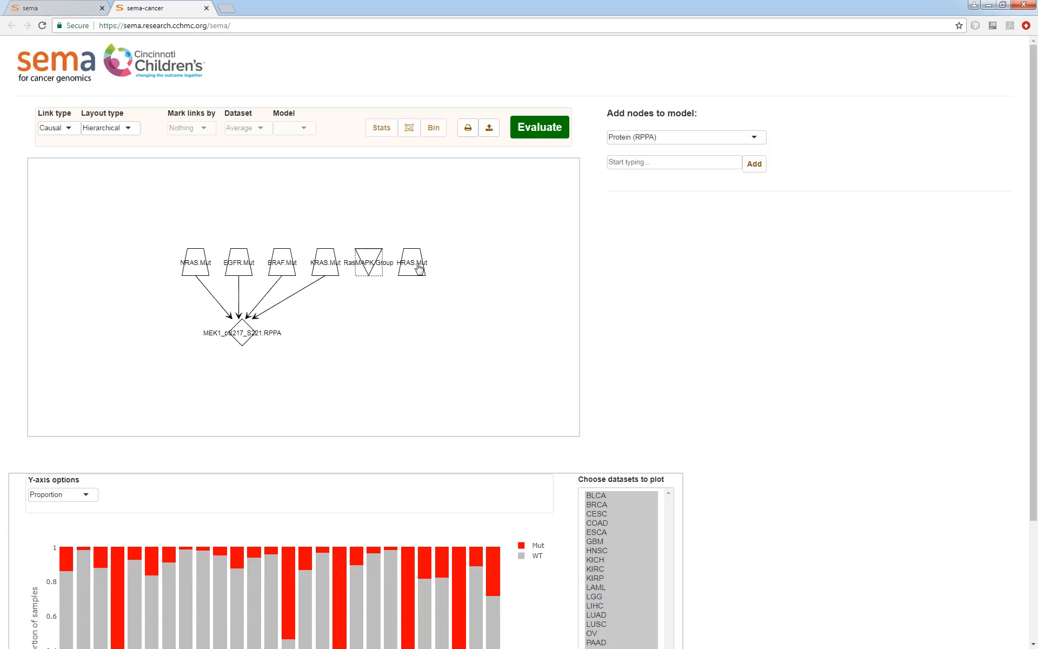
pyautogui.moveTo(419, 266); pyautogui.dragTo(239, 331)
# Evaluate the causal model
pyautogui.click(533, 129)
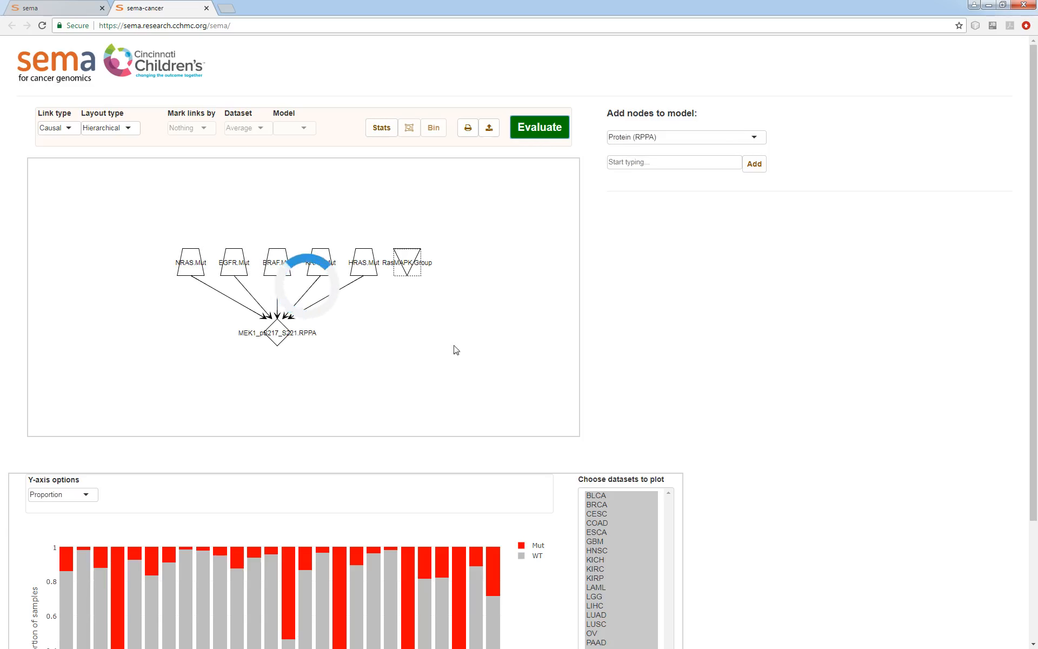
pyautogui.scroll(-2, 313, 318)
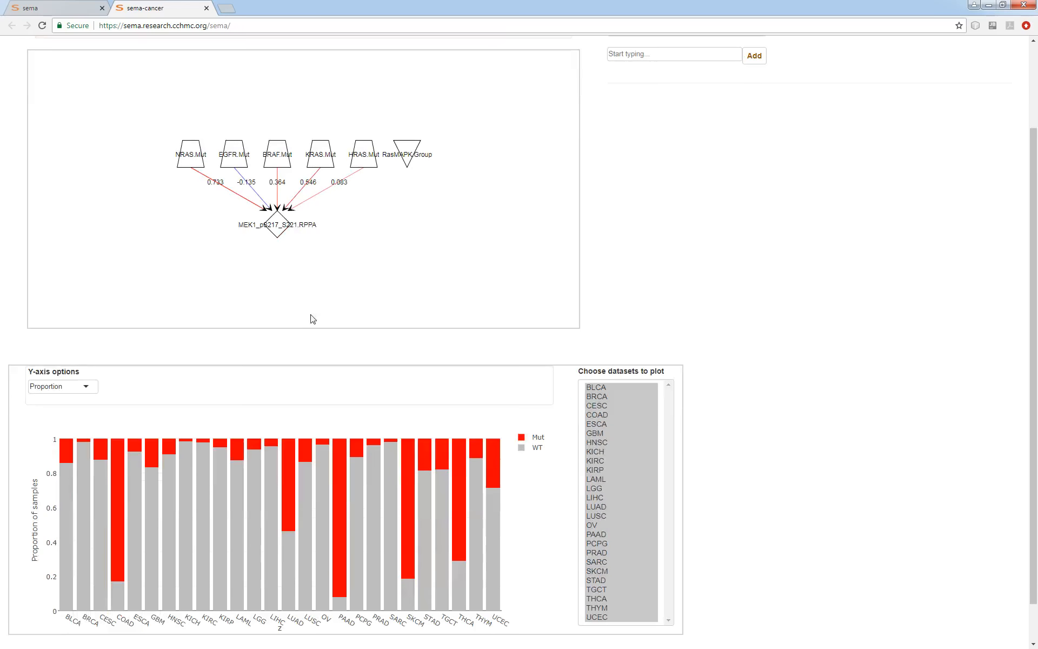
# Plot Z-scores for the link from NRAS.Mut to MEK1_pS217_S221.RPPA
pyautogui.click(242, 202)
pyautogui.scroll(-1, 811, 367)
pyautogui.click(108, 342)
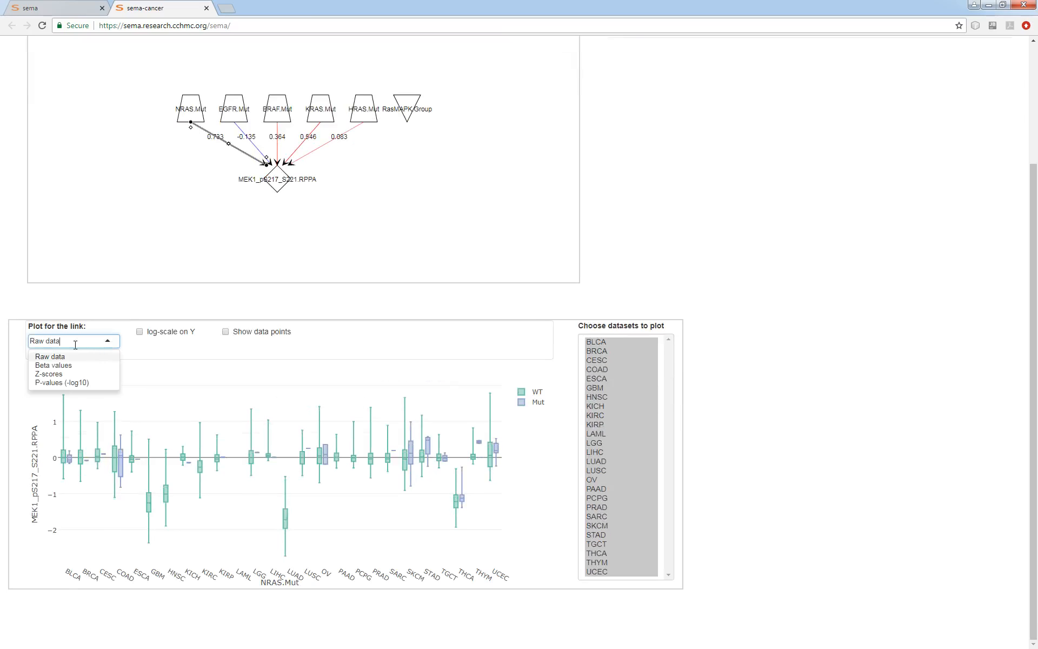
pyautogui.click(63, 374)
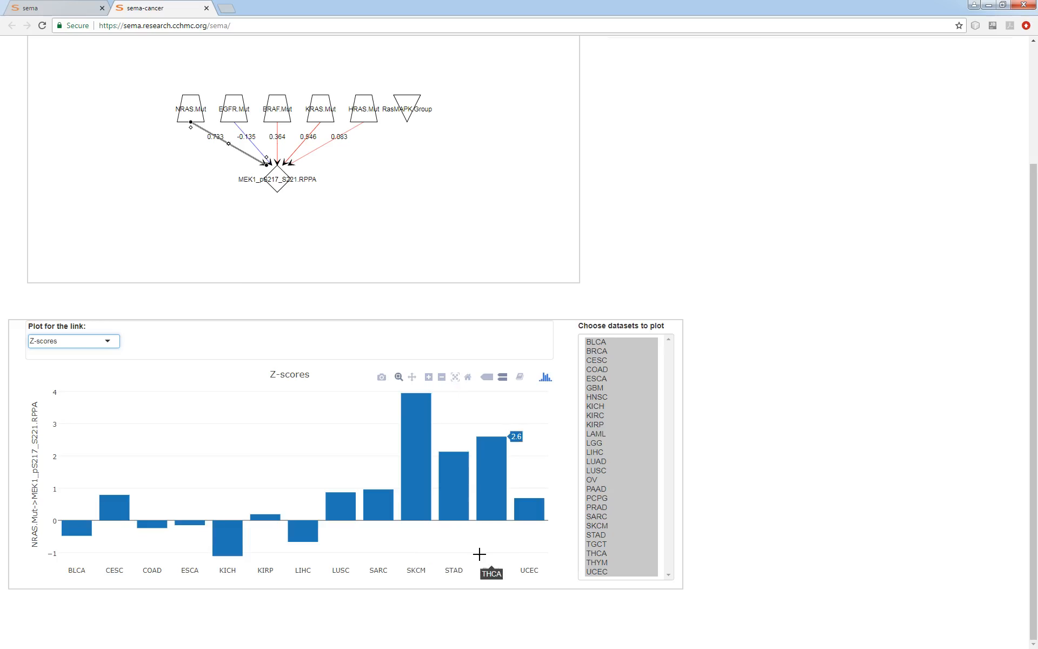
# Examine the Z-score plots of the EGFR.Mut and BRAF.Mut links to MEK1
pyautogui.click(259, 148)
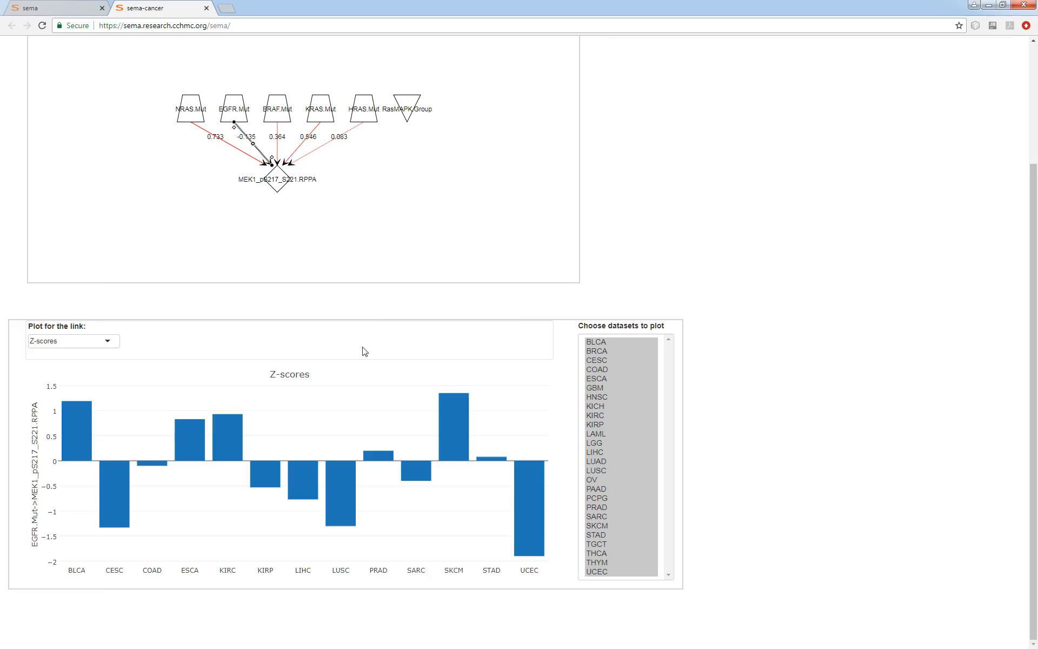
pyautogui.click(364, 249)
pyautogui.click(277, 149)
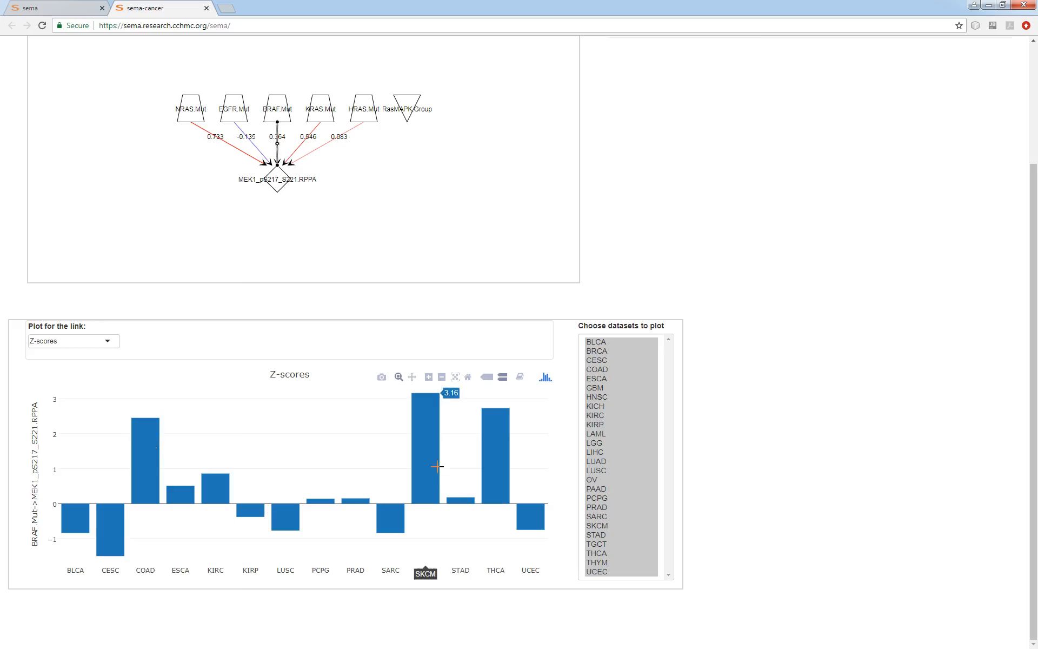
# Examine the Z-score plots of the KRAS.Mut and HRAS.Mut links to MEK1_pS217_S221.RPPA
pyautogui.click(301, 148)
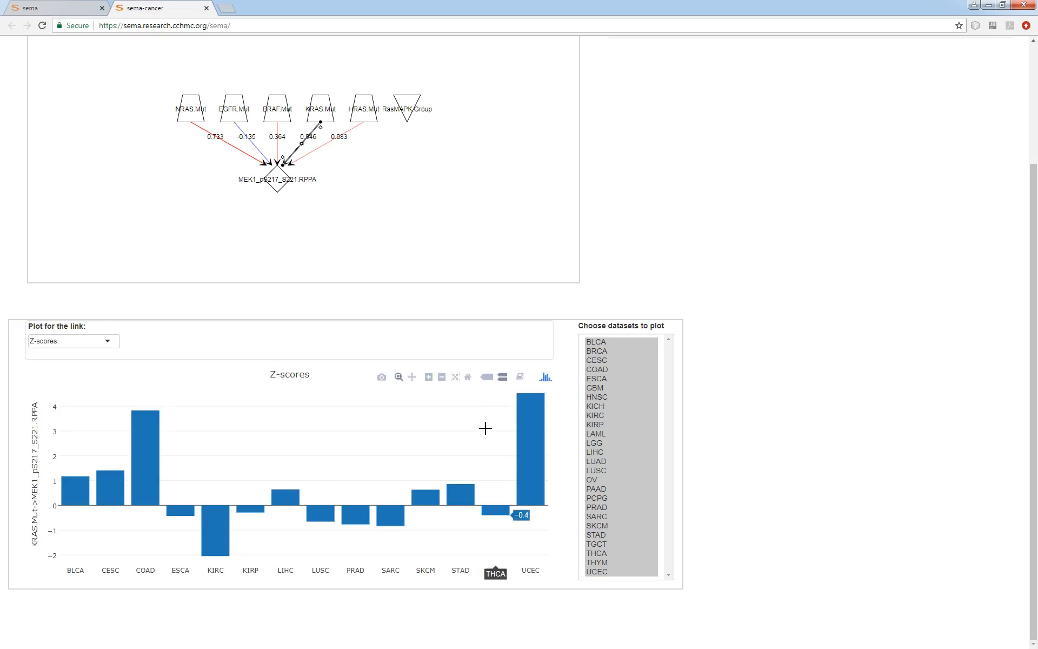
pyautogui.click(310, 155)
pyautogui.click(313, 156)
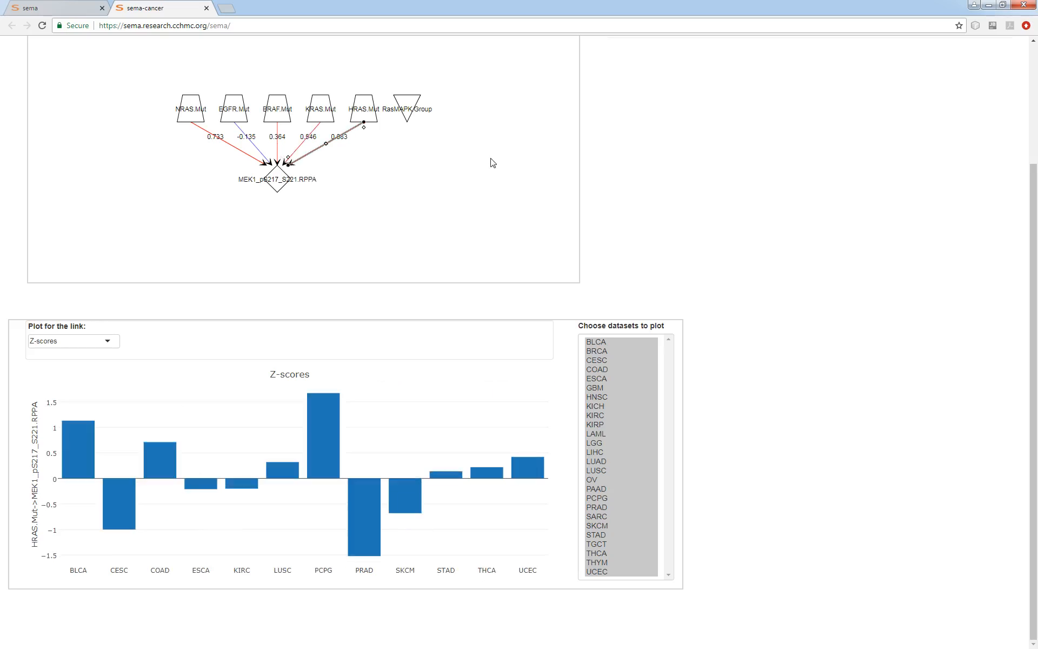
pyautogui.click(420, 189)
pyautogui.scroll(3, 370, 268)
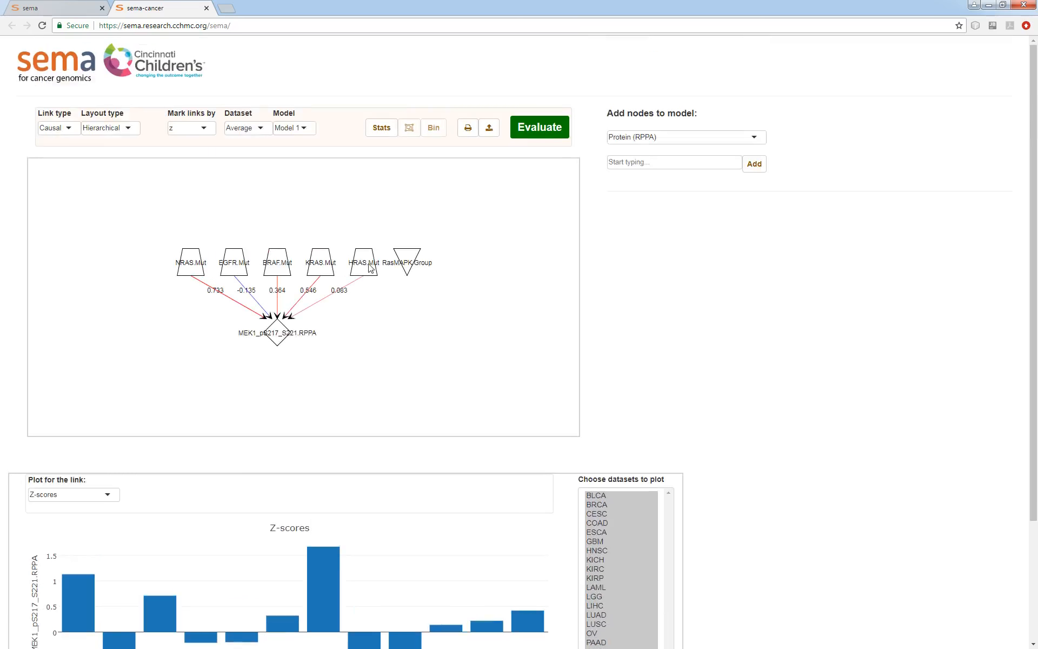
# Replace the individual mutation links with a single causal link from RasMAPK.Group to MEK1_pS217_S221.RPPA
pyautogui.moveTo(359, 295); pyautogui.dragTo(211, 314)
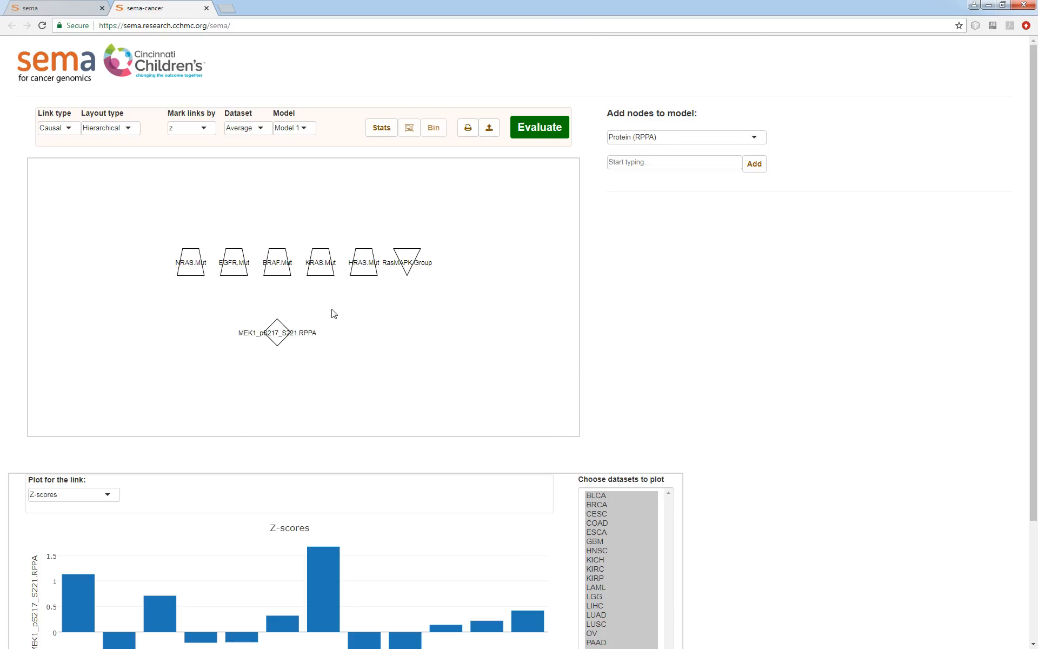
pyautogui.moveTo(405, 270); pyautogui.dragTo(272, 339)
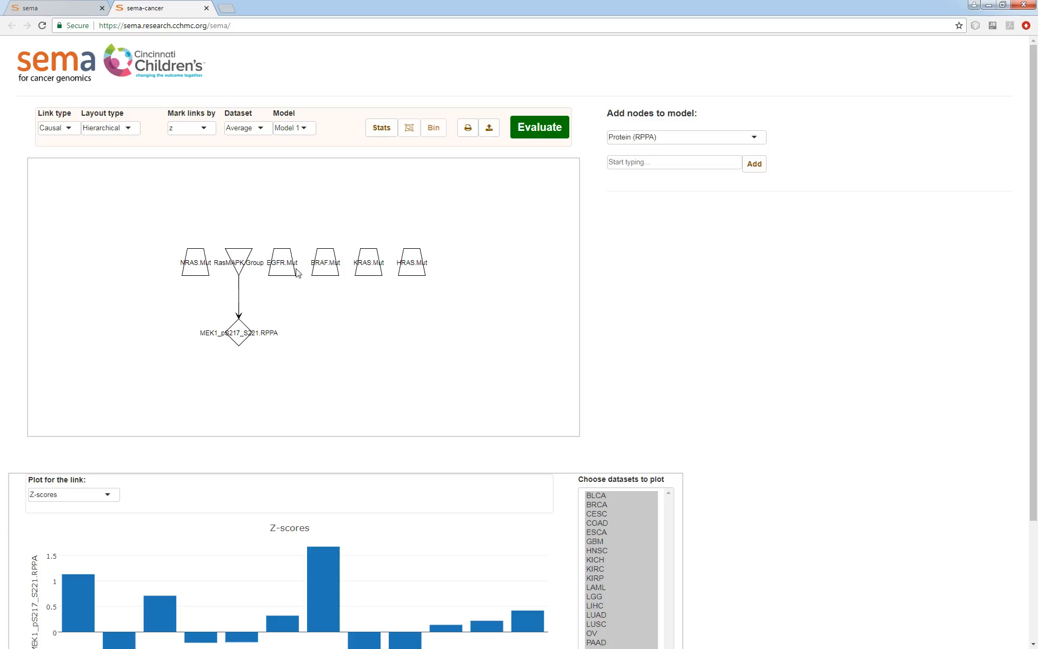
# Evaluate the model and plot Z-scores for the link from RasMAPK.Group to MEK1_pS217_S221.RPPA
pyautogui.click(538, 128)
pyautogui.click(241, 308)
pyautogui.scroll(-3, 879, 443)
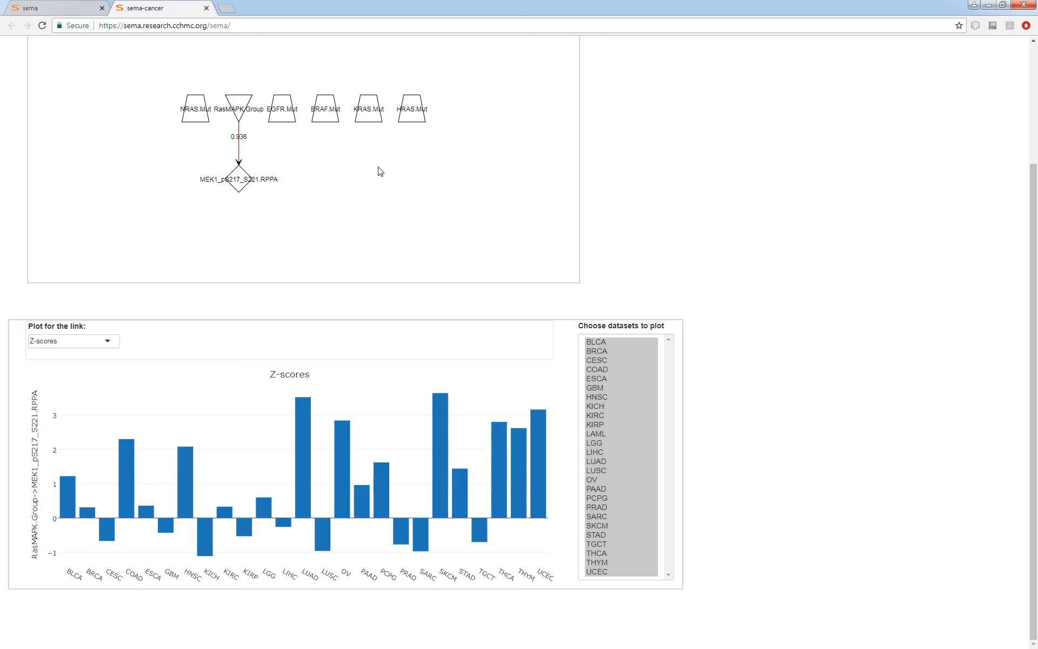
pyautogui.scroll(2, 860, 433)
# Delete the NRAS, EGFR, BRAF, KRAS and HRAS mutation nodes, keeping only RasMAPK.Group and MEK1
pyautogui.moveTo(448, 180); pyautogui.dragTo(276, 244)
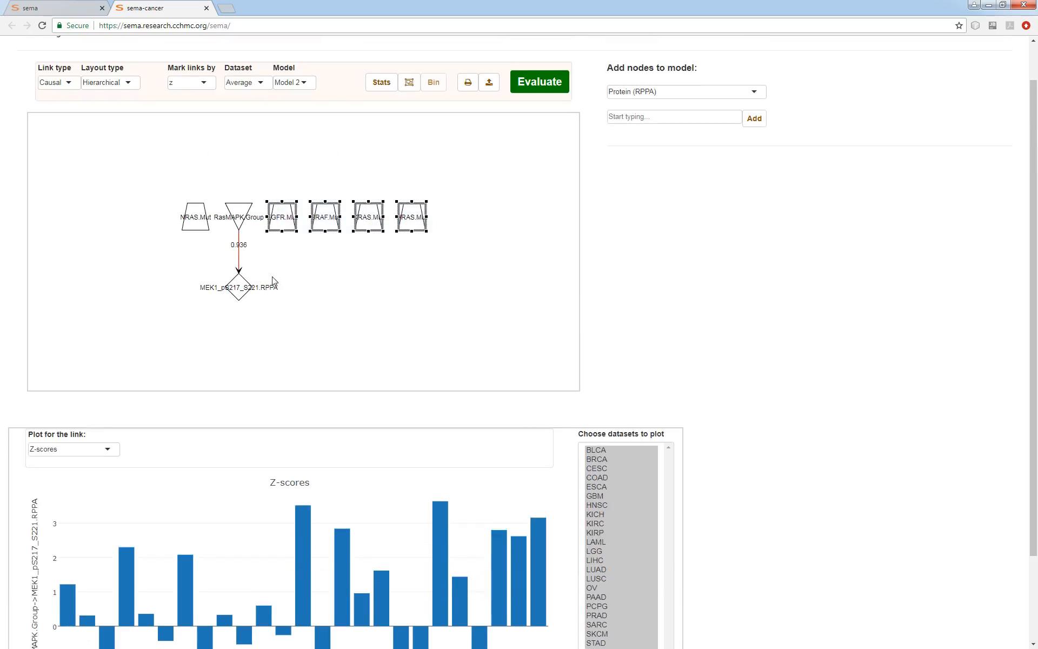
pyautogui.press('Delete')
pyautogui.click(196, 217)
pyautogui.press('Delete')
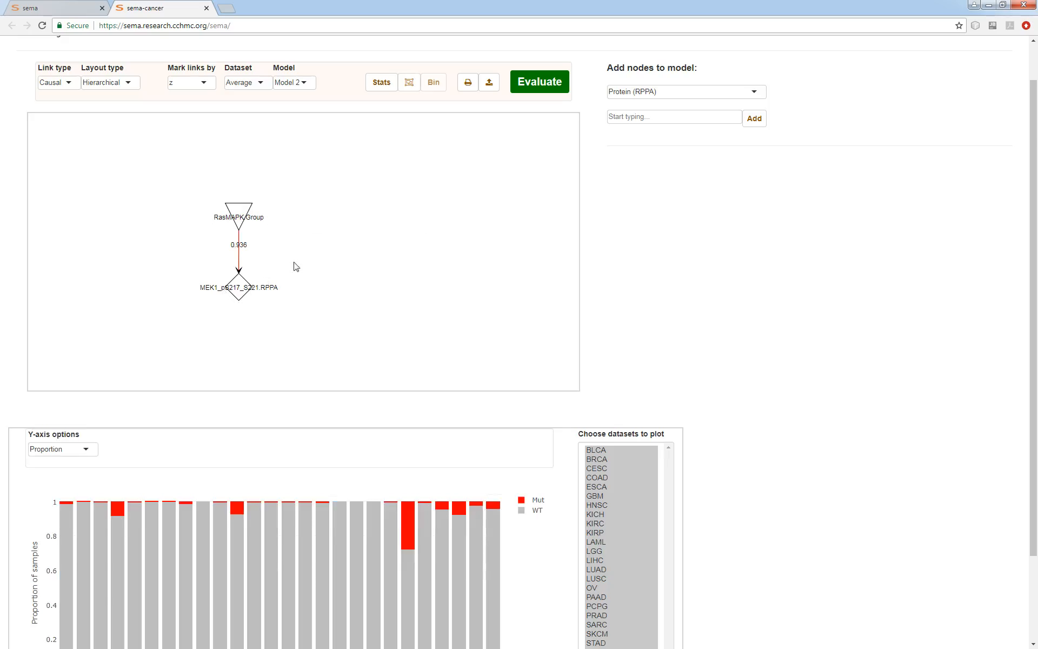
pyautogui.click(239, 258)
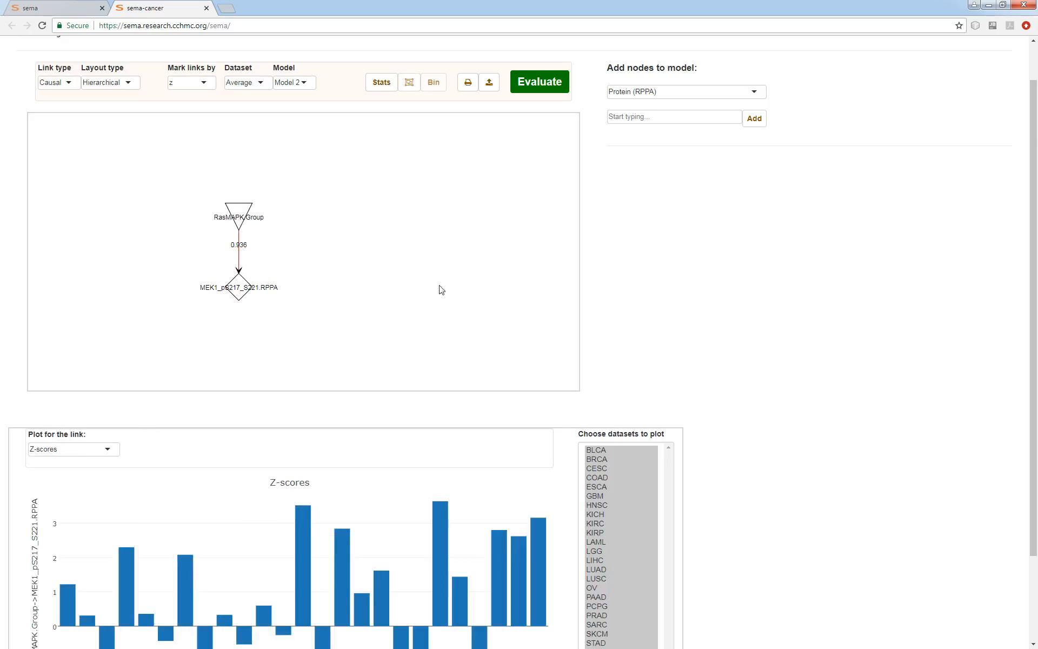
# Add the Clinical node Overall_Survival to the model
pyautogui.click(642, 90)
pyautogui.click(626, 168)
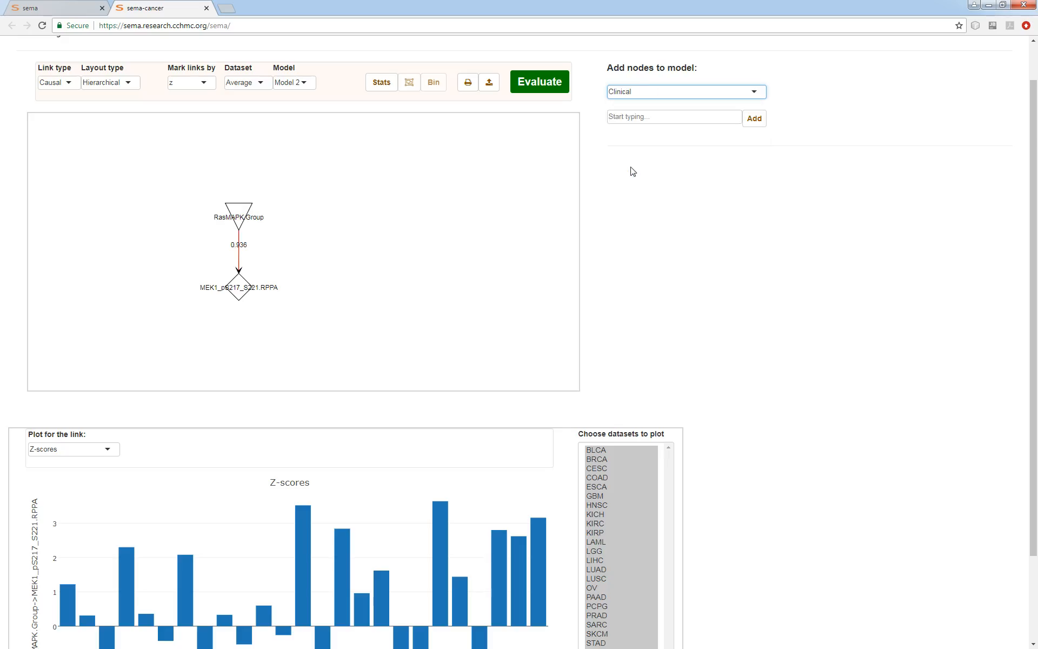
pyautogui.click(755, 120)
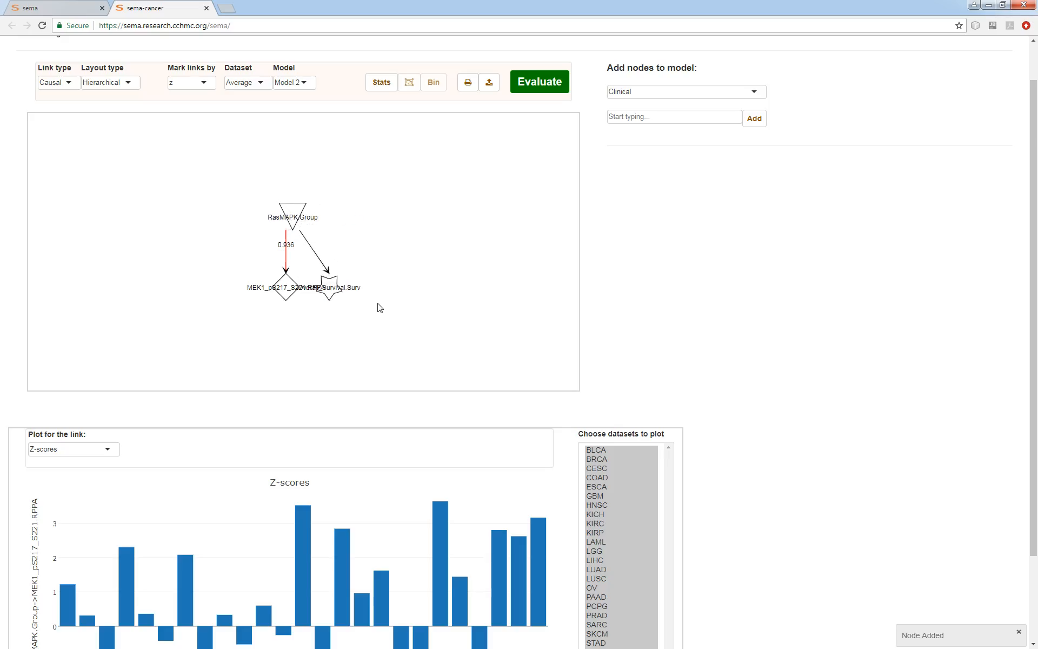
# Evaluate the model and plot raw survival data for the RasMAPK.Group to Overall_Survival link in the LGG dataset
pyautogui.click(540, 91)
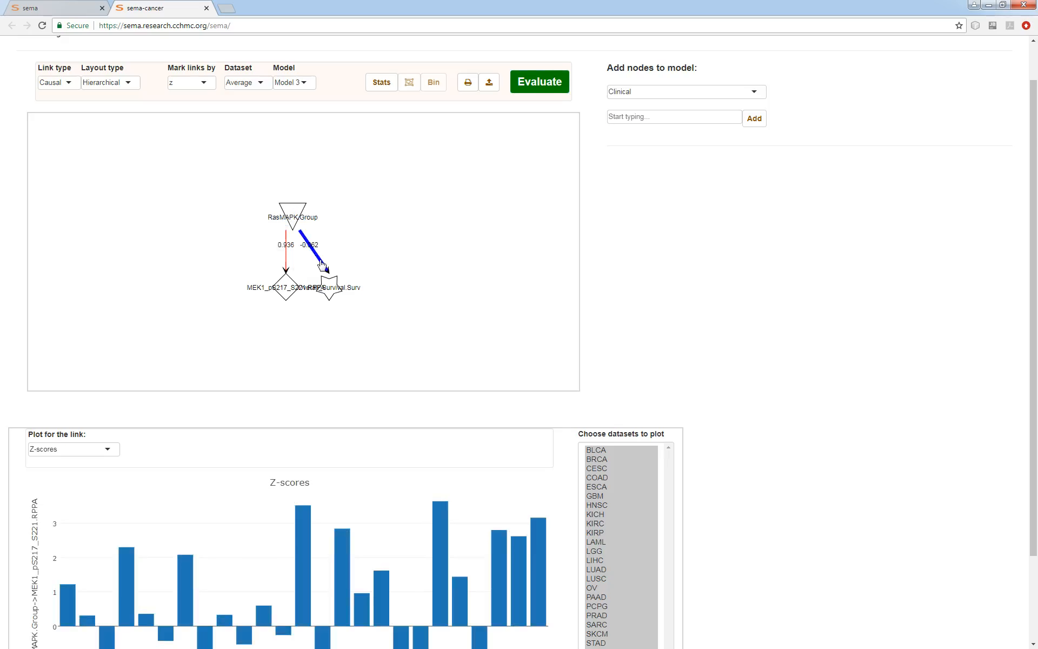
pyautogui.scroll(-2, 806, 385)
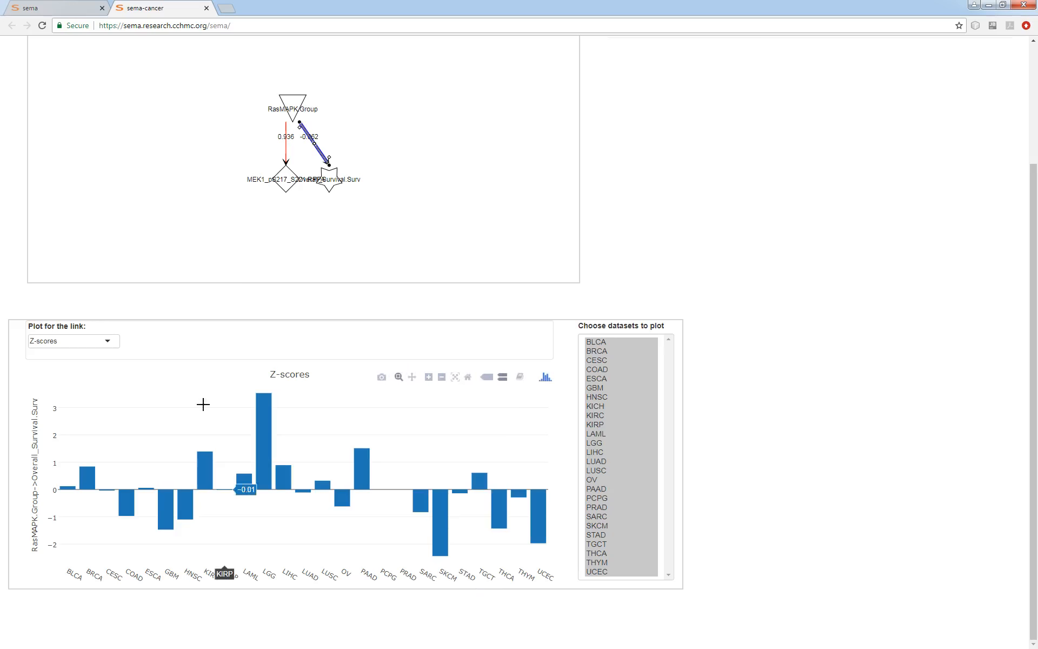
pyautogui.click(598, 445)
pyautogui.click(70, 342)
pyautogui.click(51, 357)
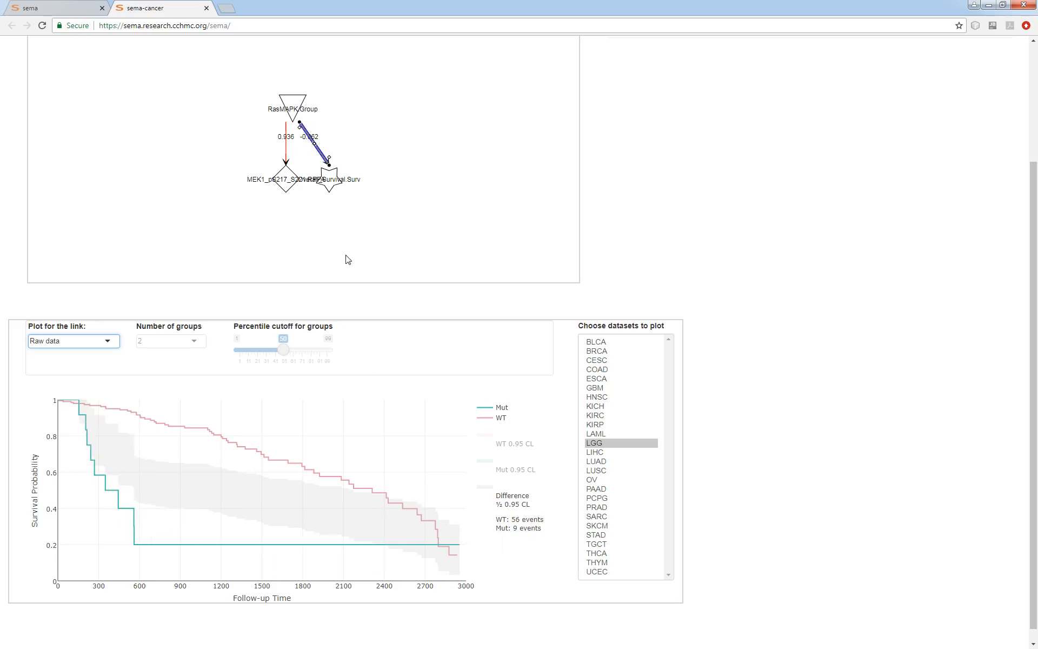
pyautogui.scroll(3, 749, 419)
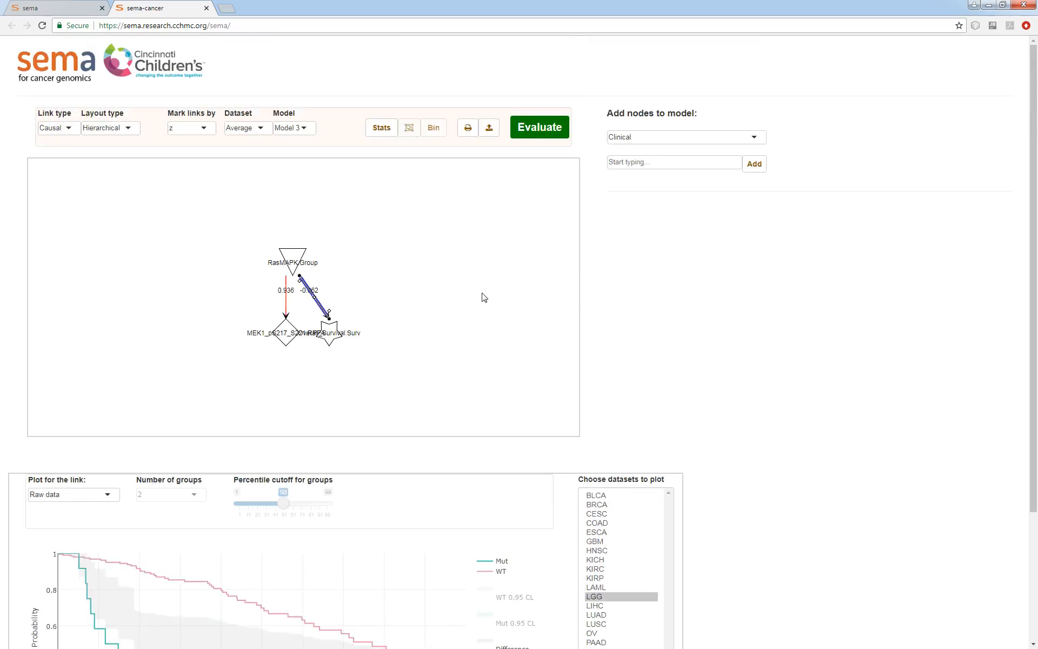
# Add EGFR, NRAS and BRAF copy number variation (SNP6) nodes to the model
pyautogui.click(658, 141)
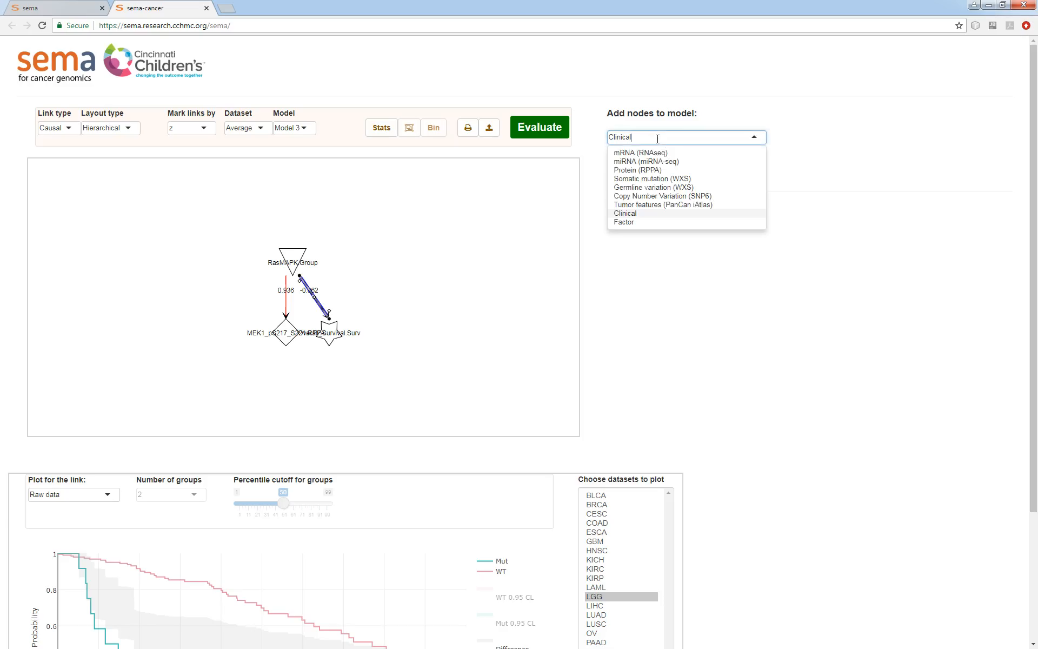
pyautogui.click(649, 197)
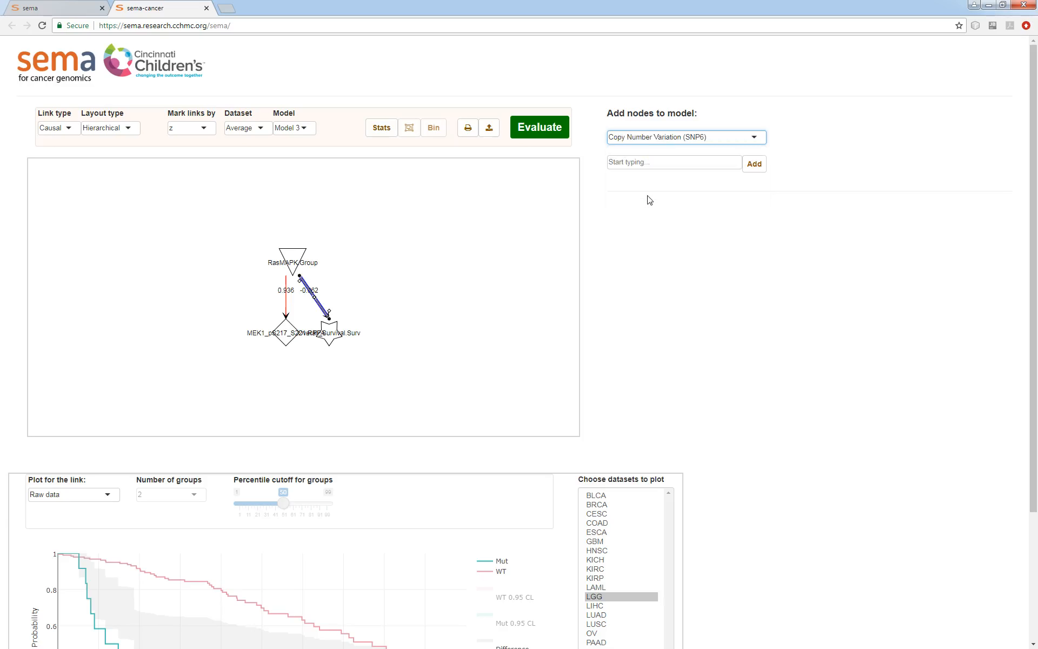
pyautogui.click(637, 167)
pyautogui.write('egfr')
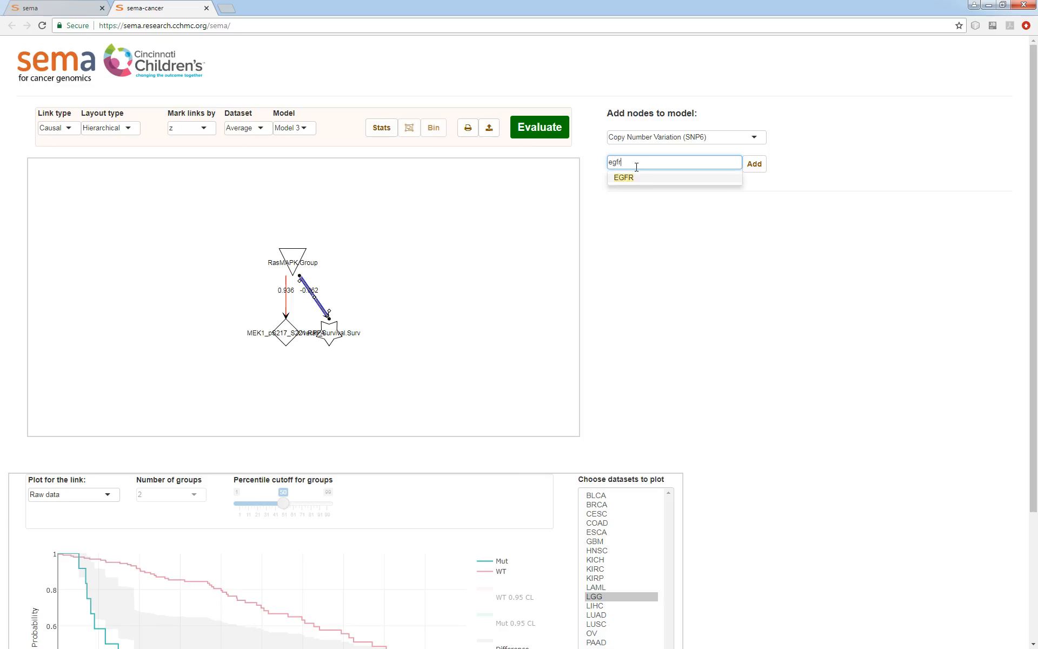
pyautogui.press('Return')
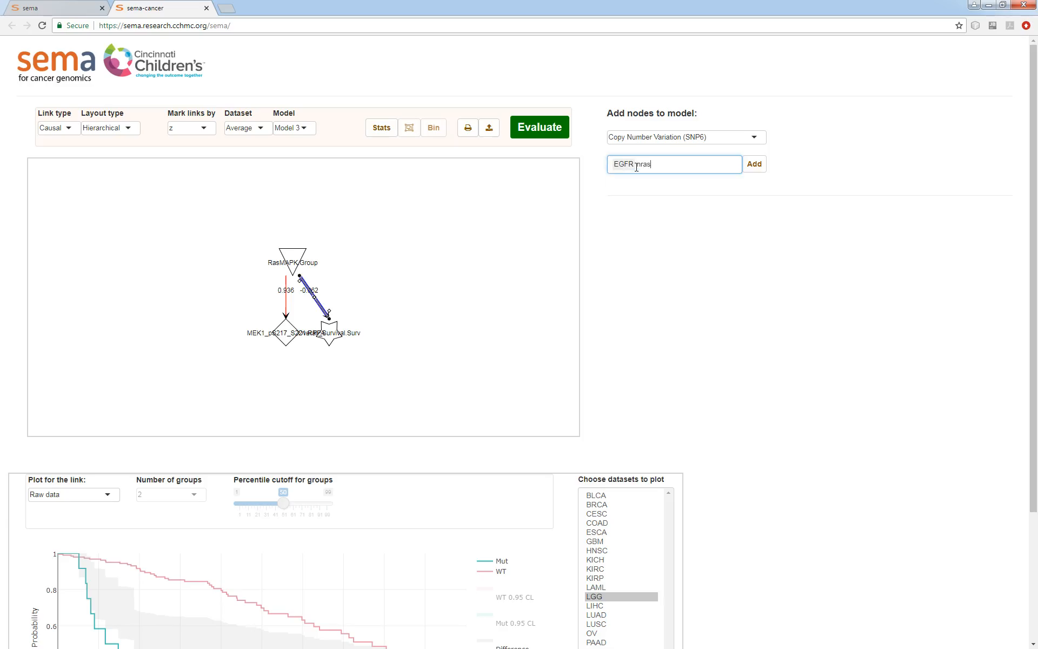
pyautogui.write('nras')
pyautogui.press('Return')
pyautogui.press('Return')
pyautogui.click(754, 164)
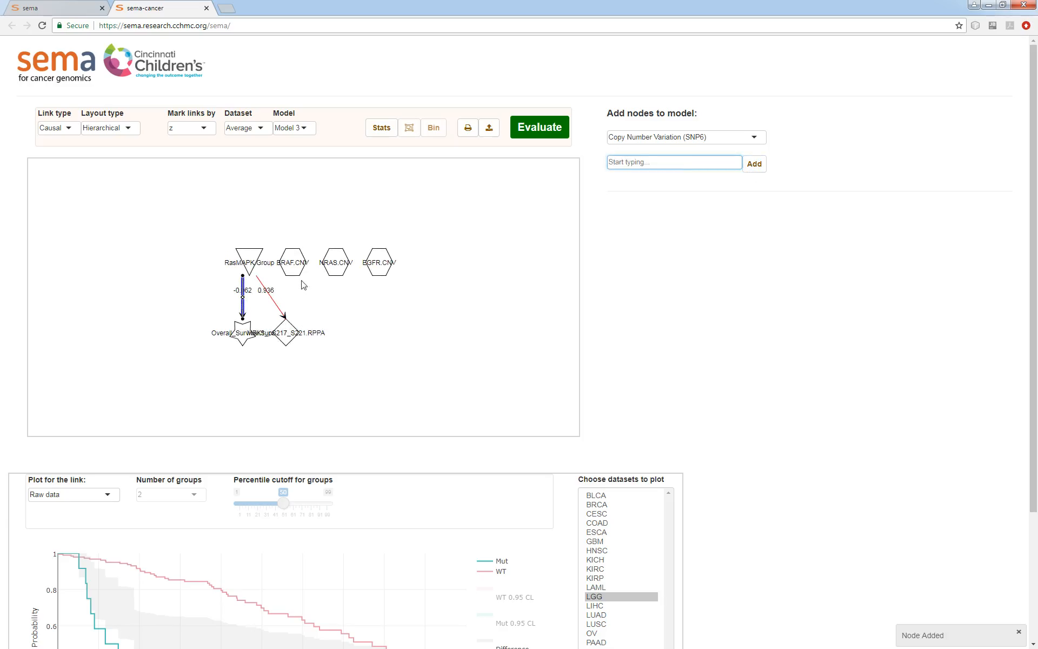
# Plot the BRAF.CNV distribution across all datasets
pyautogui.click(292, 266)
pyautogui.scroll(-3, 812, 470)
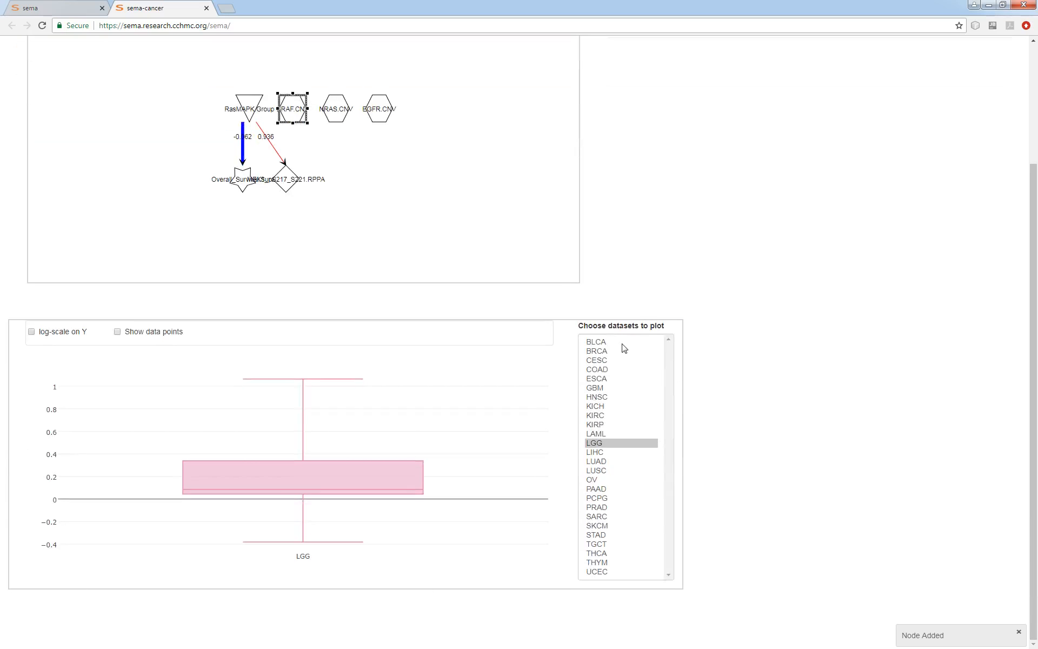
pyautogui.moveTo(623, 349); pyautogui.dragTo(631, 575)
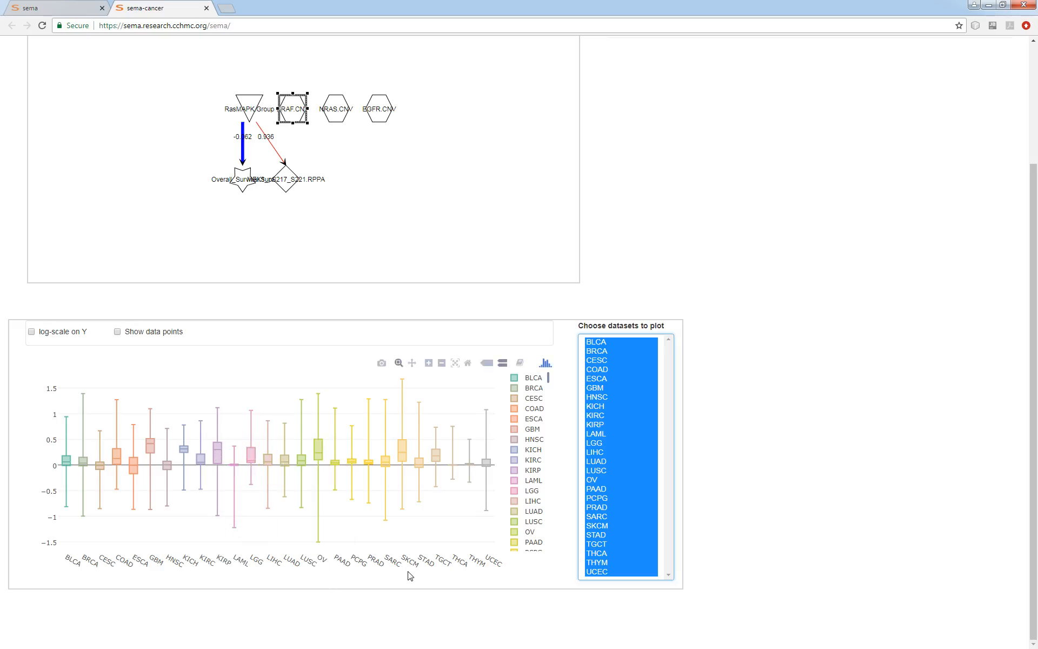
# Examine the NRAS.CNV and EGFR.CNV distribution plots
pyautogui.click(336, 109)
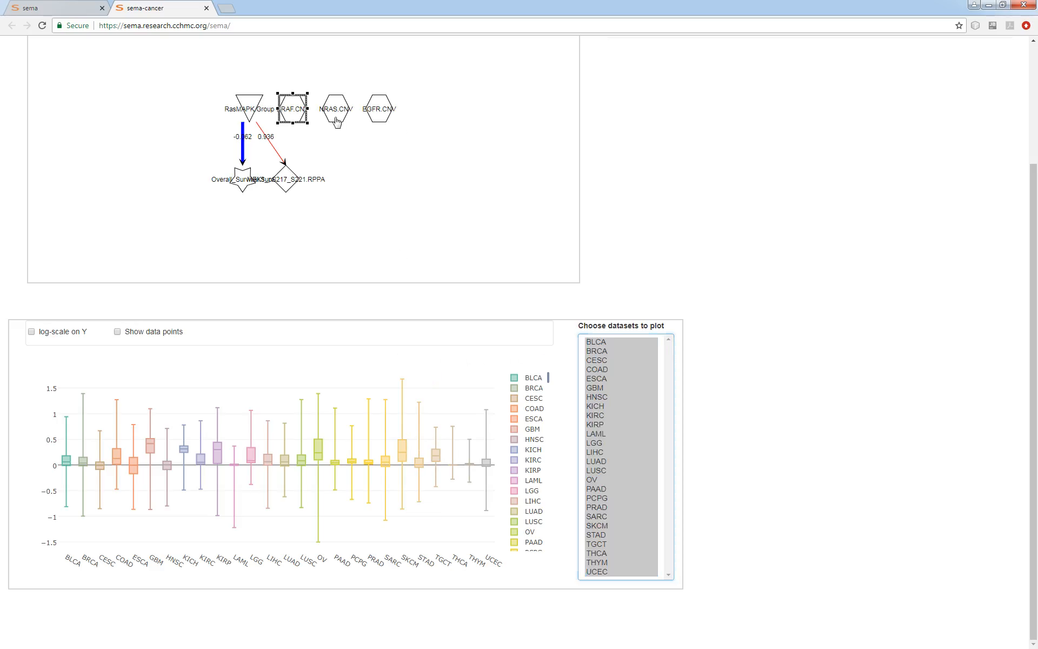
pyautogui.click(374, 112)
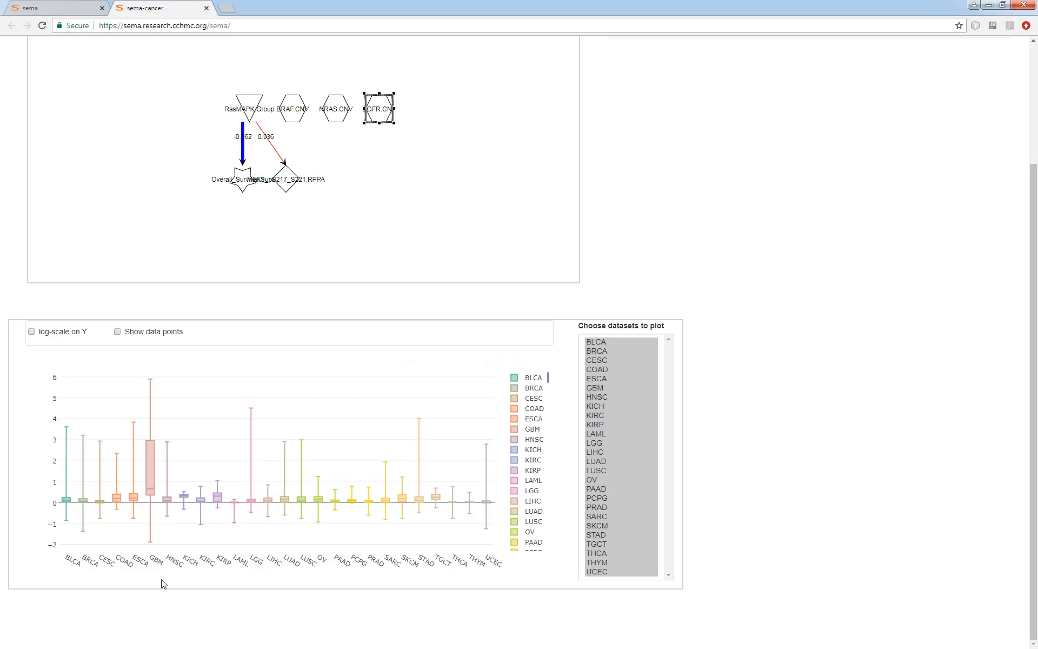
pyautogui.moveTo(151, 469)
# Move the BRAF.CNV node to the right of EGFR.CNV
pyautogui.click(362, 154)
pyautogui.moveTo(296, 117); pyautogui.dragTo(435, 107)
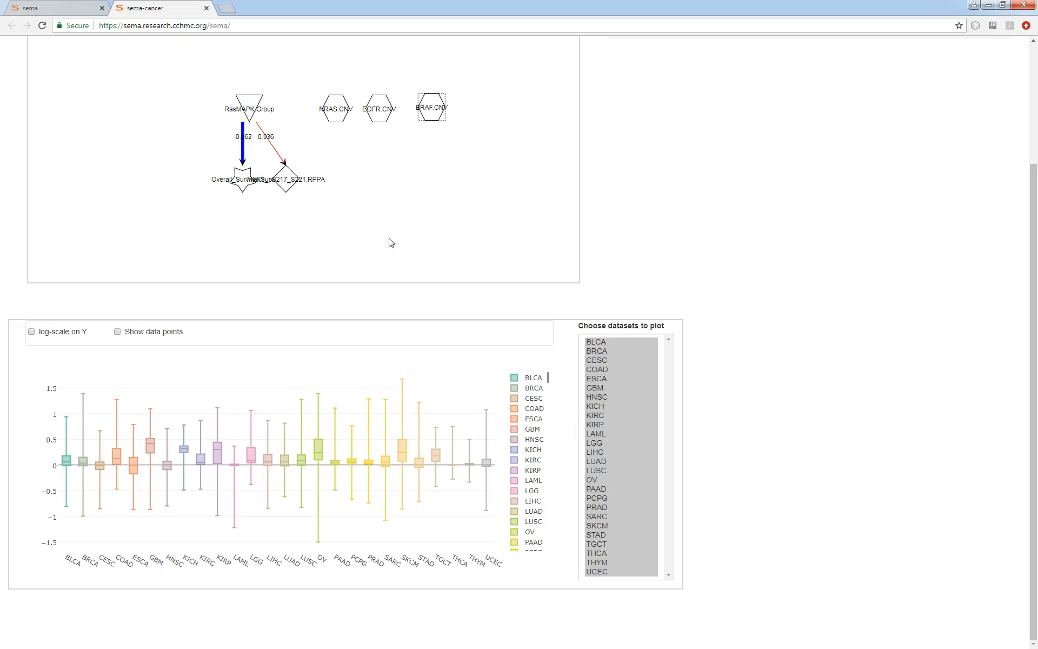
pyautogui.scroll(3, 757, 381)
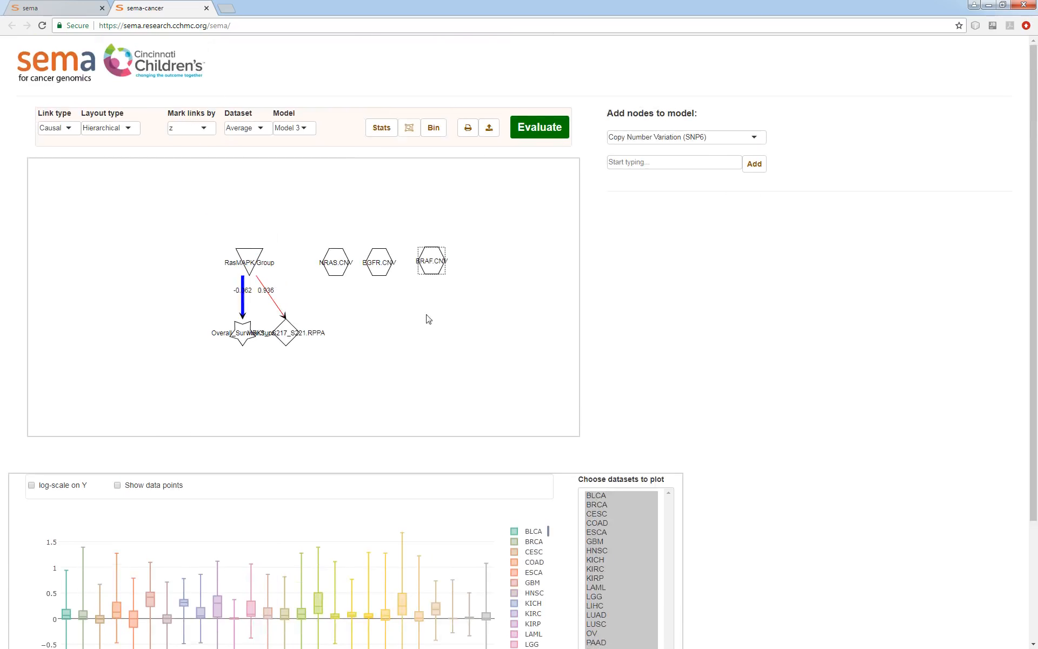
# Bin NRAS.CNV at a cutoff of 0.5 into categories labelled WT and Gain
pyautogui.click(334, 269)
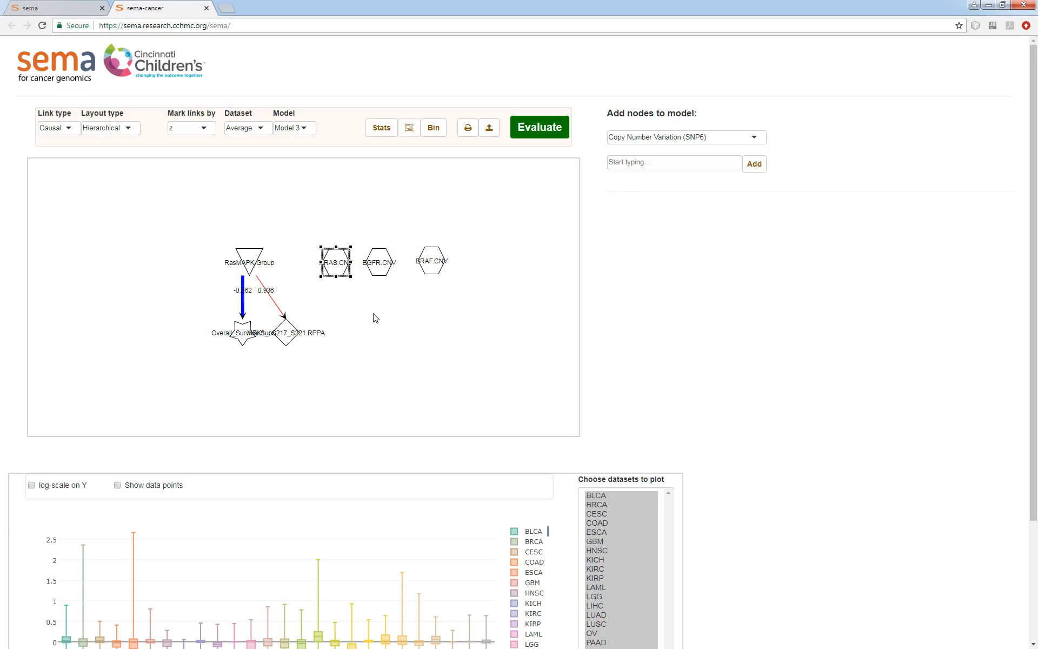
pyautogui.scroll(-2, 413, 239)
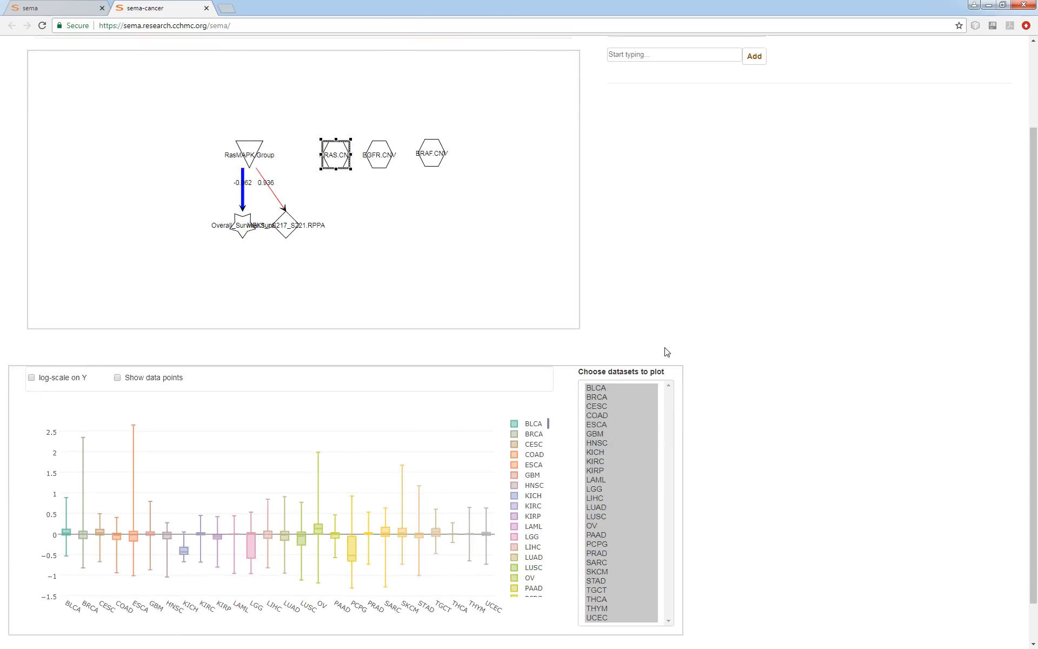
pyautogui.scroll(2, 407, 349)
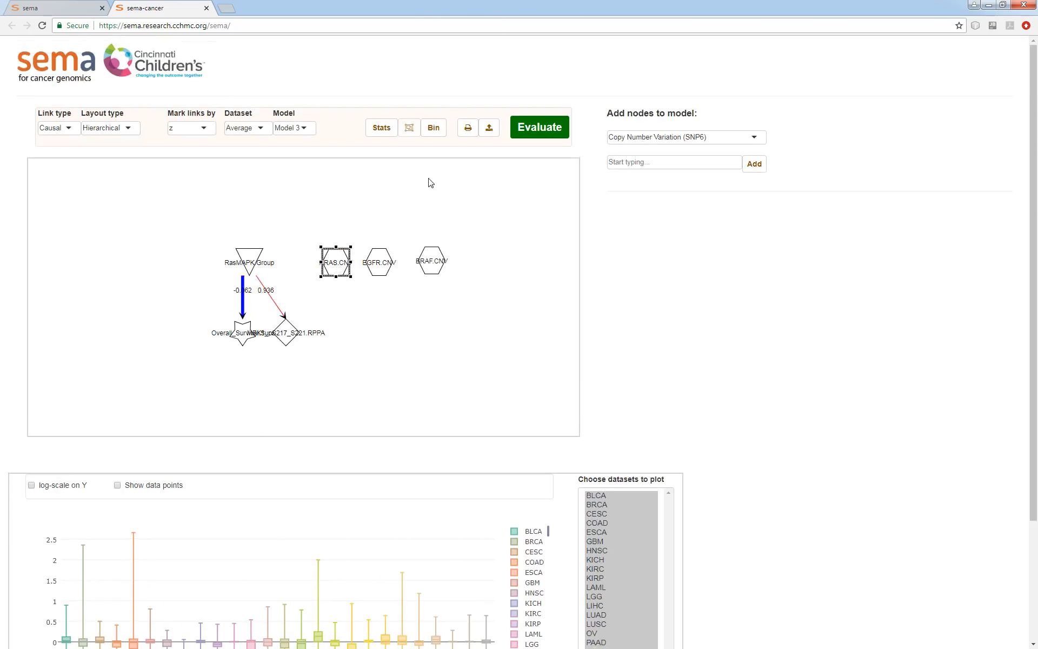
pyautogui.click(434, 134)
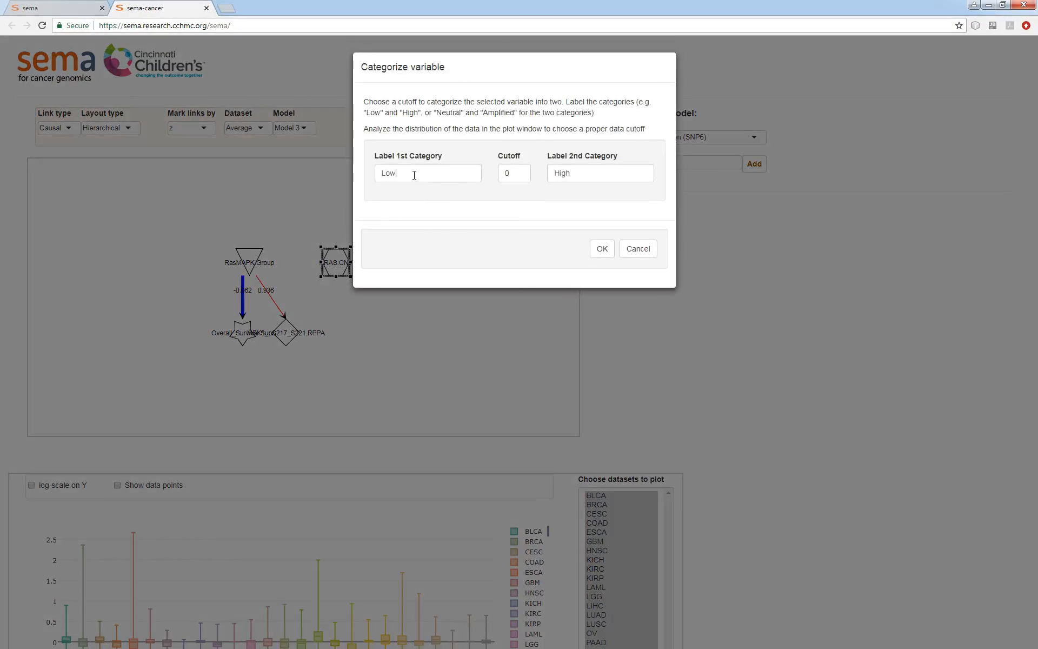
pyautogui.doubleClick(414, 174)
pyautogui.write('WT')
pyautogui.click(509, 173)
pyautogui.doubleClick(564, 173)
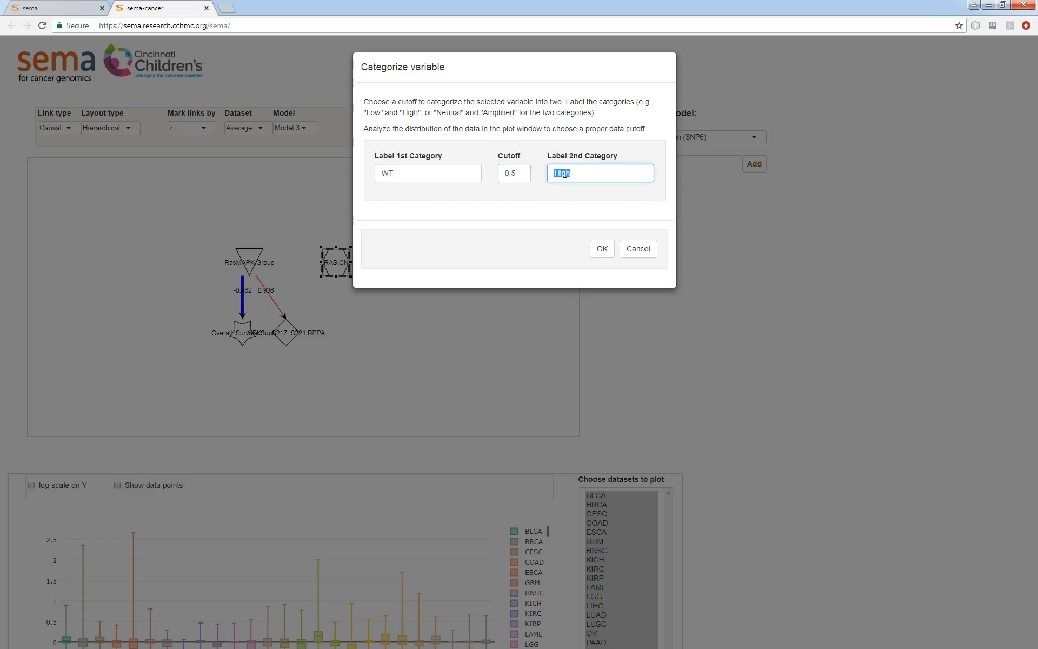
pyautogui.write('Gain')
pyautogui.click(602, 248)
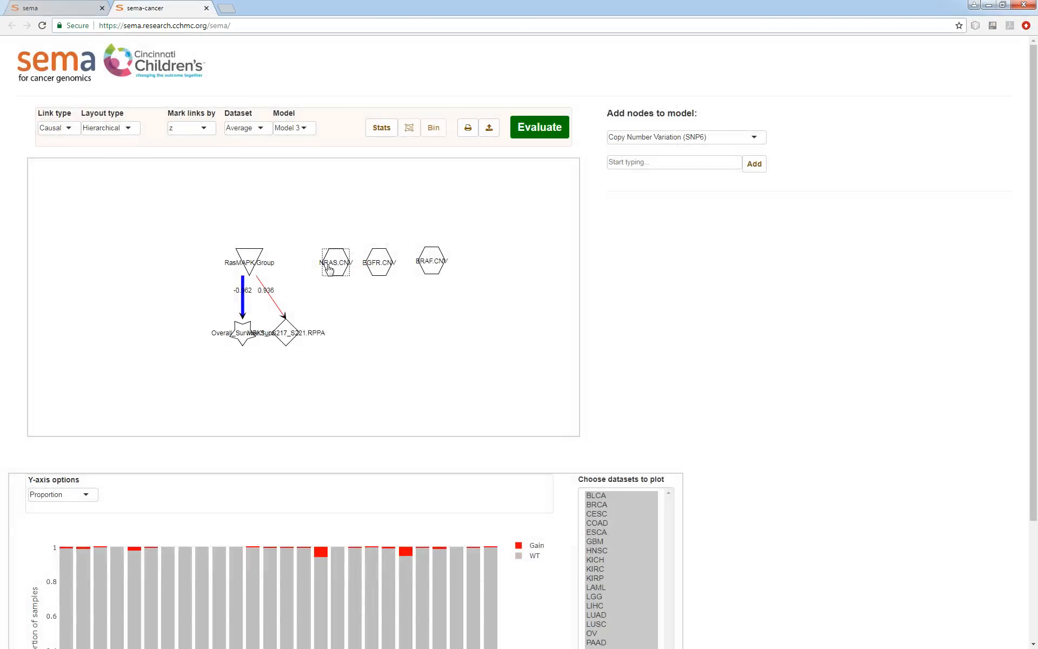
# Examine the binned NRAS.CNV proportions and the EGFR.CNV distribution plot
pyautogui.click(329, 269)
pyautogui.scroll(-3, 788, 399)
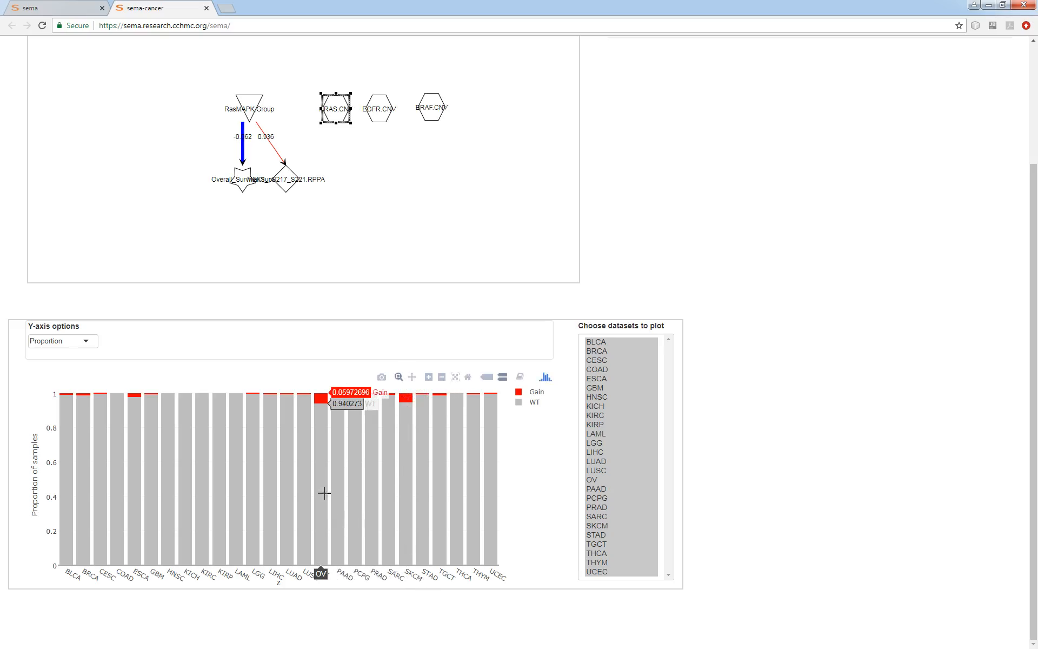
pyautogui.click(383, 167)
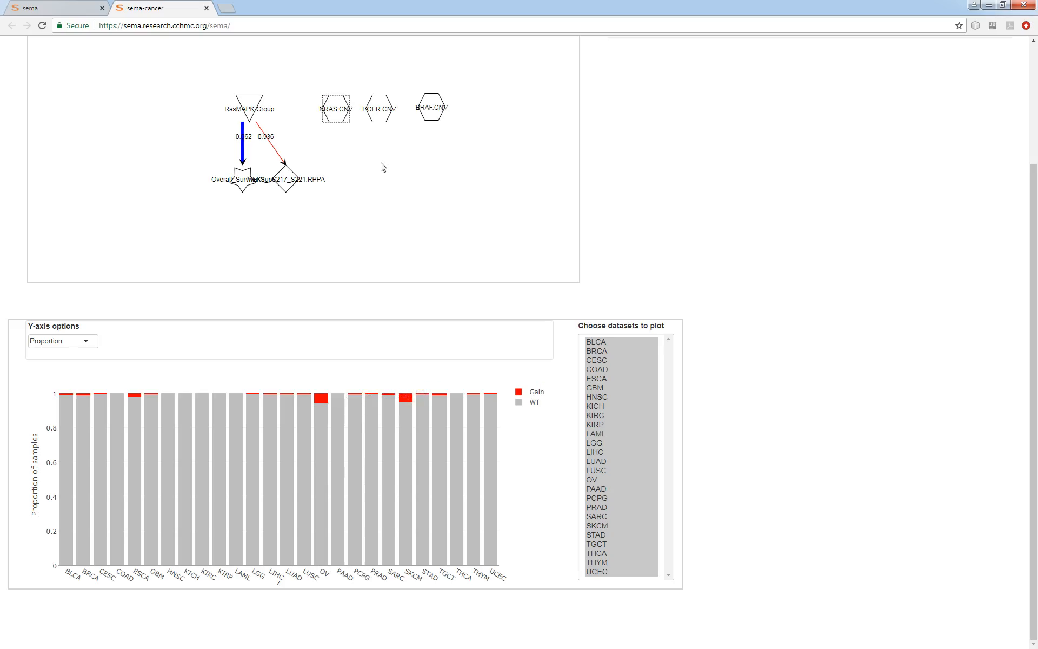
pyautogui.click(379, 108)
pyautogui.scroll(2, 811, 395)
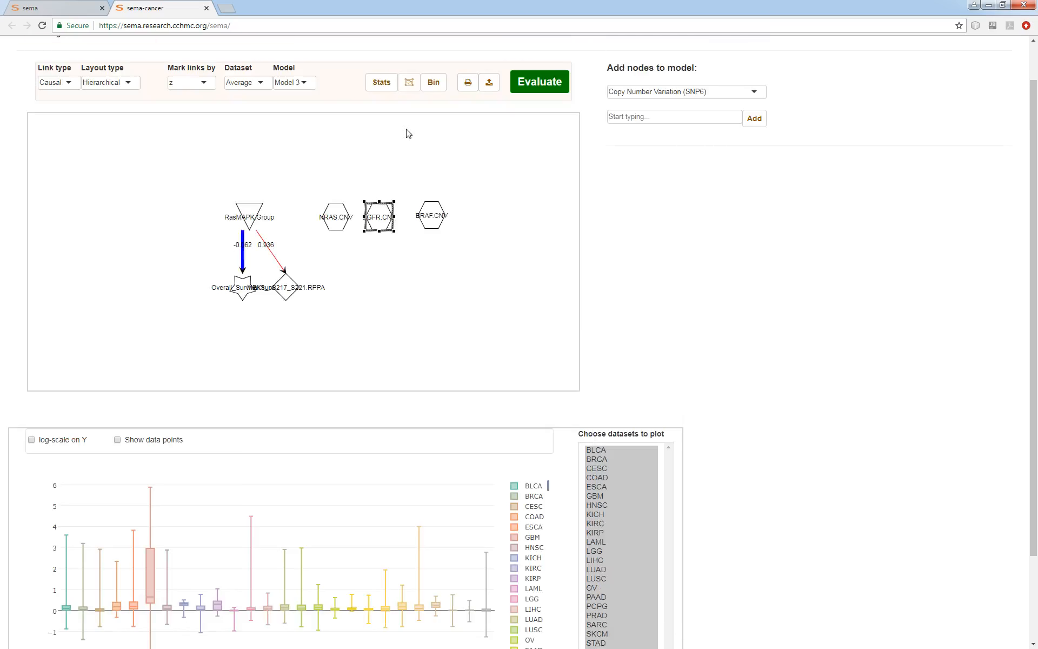
# Bin EGFR.CNV at a cutoff of 0.5 into categories labelled WT and Gain
pyautogui.click(432, 84)
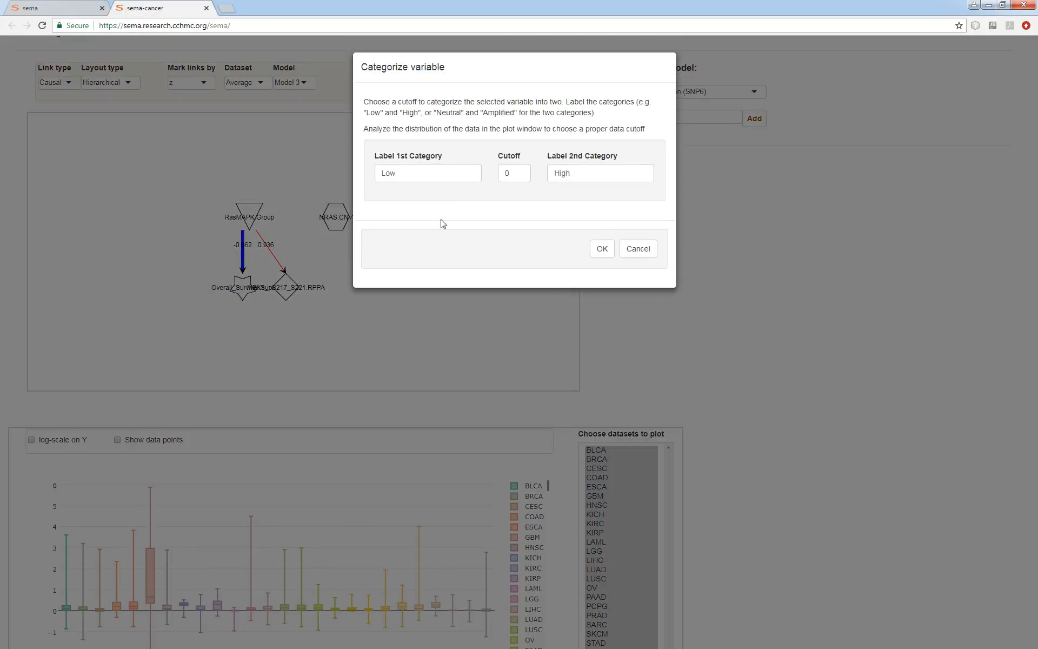
pyautogui.click(513, 177)
pyautogui.doubleClick(569, 173)
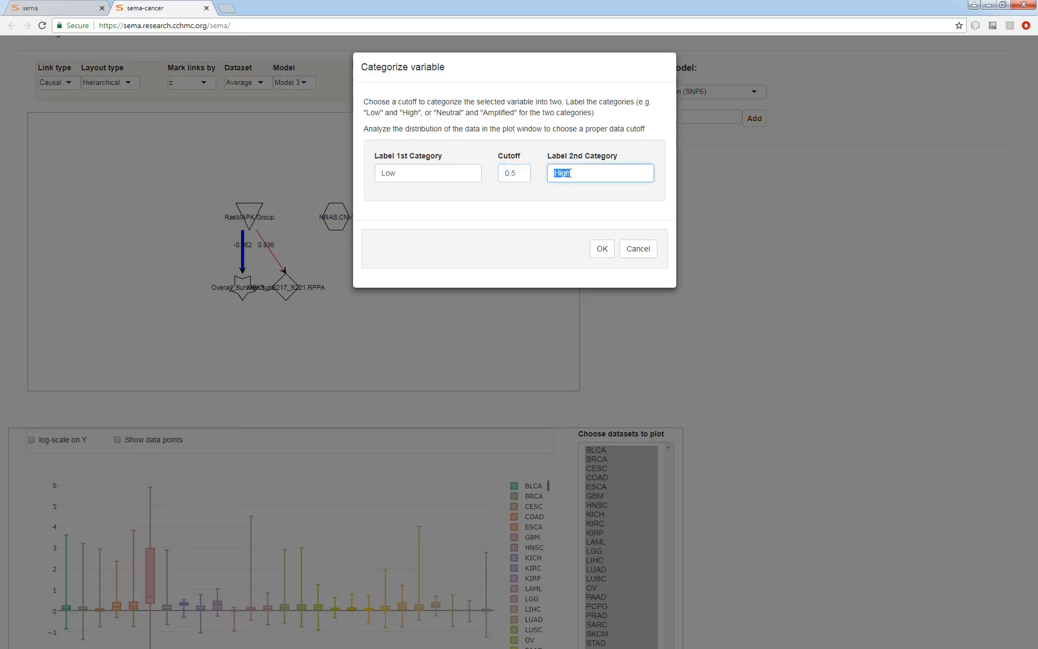
pyautogui.write('Gain')
pyautogui.doubleClick(401, 173)
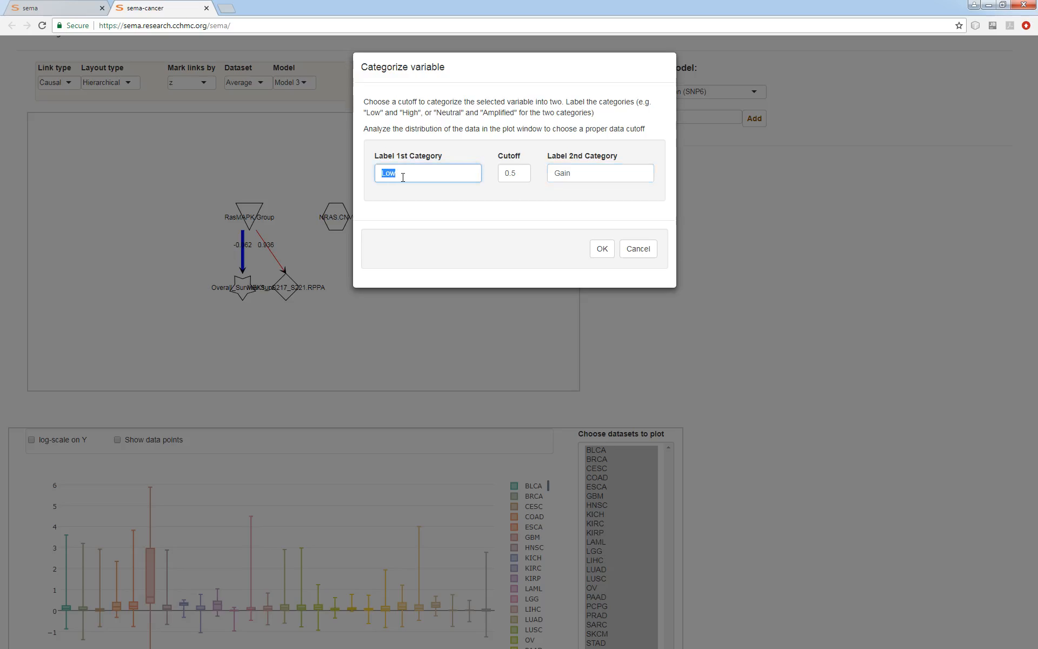
pyautogui.write('WT')
pyautogui.click(601, 249)
pyautogui.scroll(-2, 749, 357)
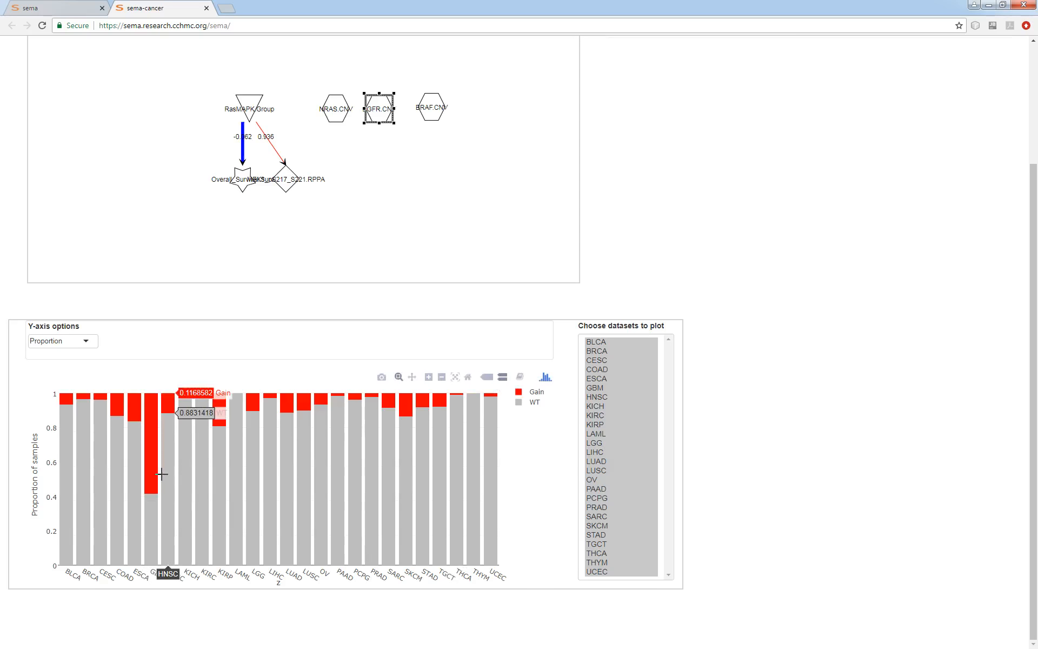
pyautogui.moveTo(156, 458)
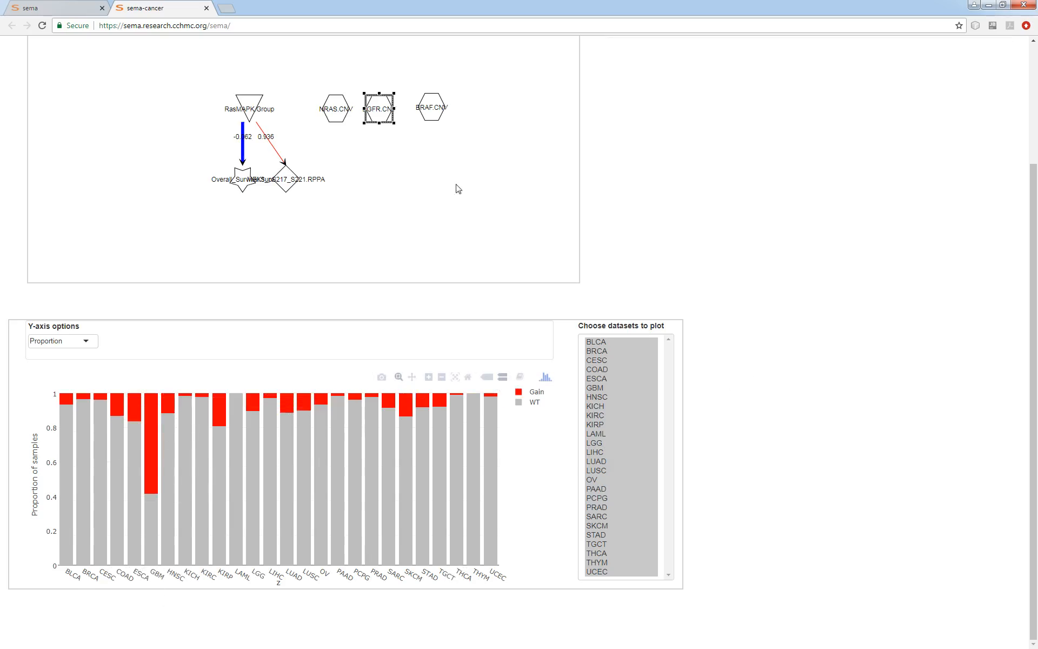
# Bin BRAF.CNV at a cutoff of 0.5 into categories labelled WT and Gain
pyautogui.click(435, 116)
pyautogui.scroll(2, 747, 340)
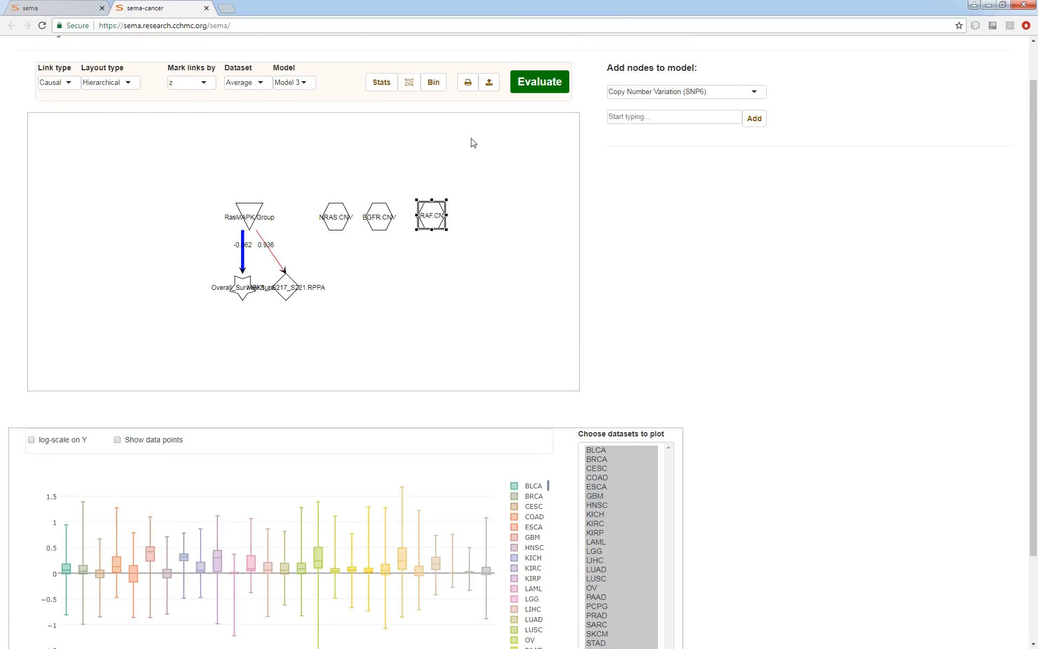
pyautogui.click(434, 82)
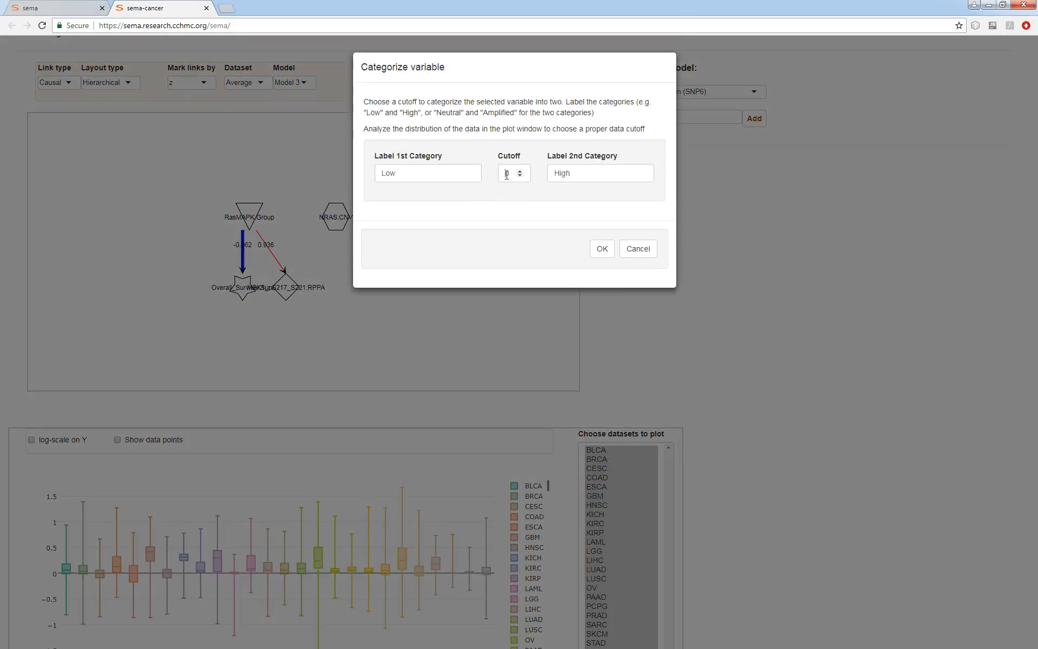
pyautogui.click(507, 173)
pyautogui.doubleClick(573, 177)
pyautogui.write('Gain')
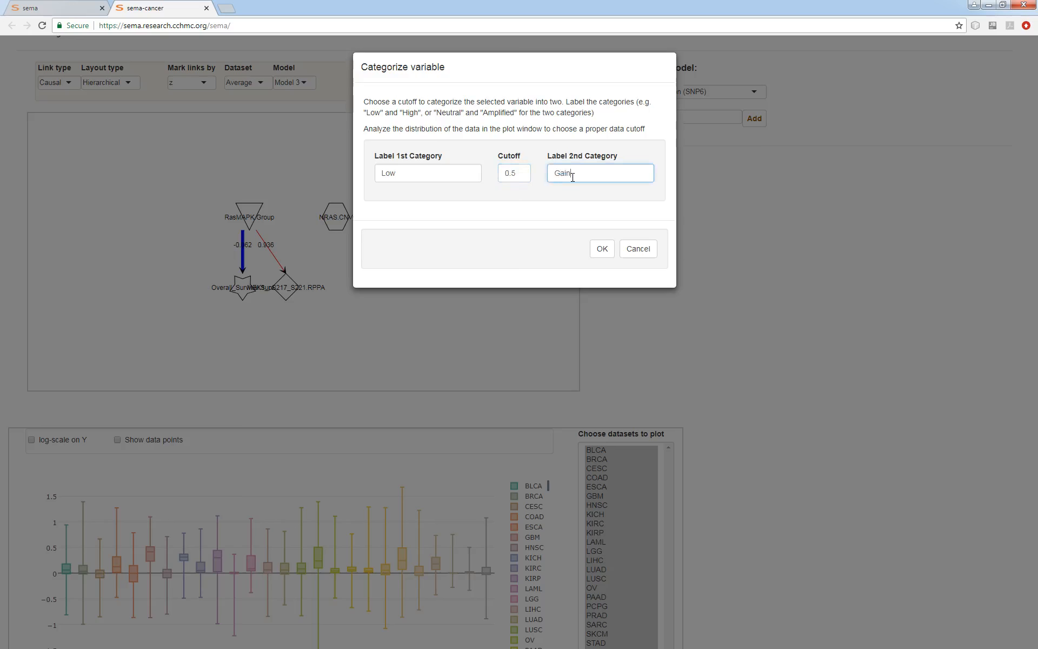
pyautogui.doubleClick(426, 170)
pyautogui.write('WT')
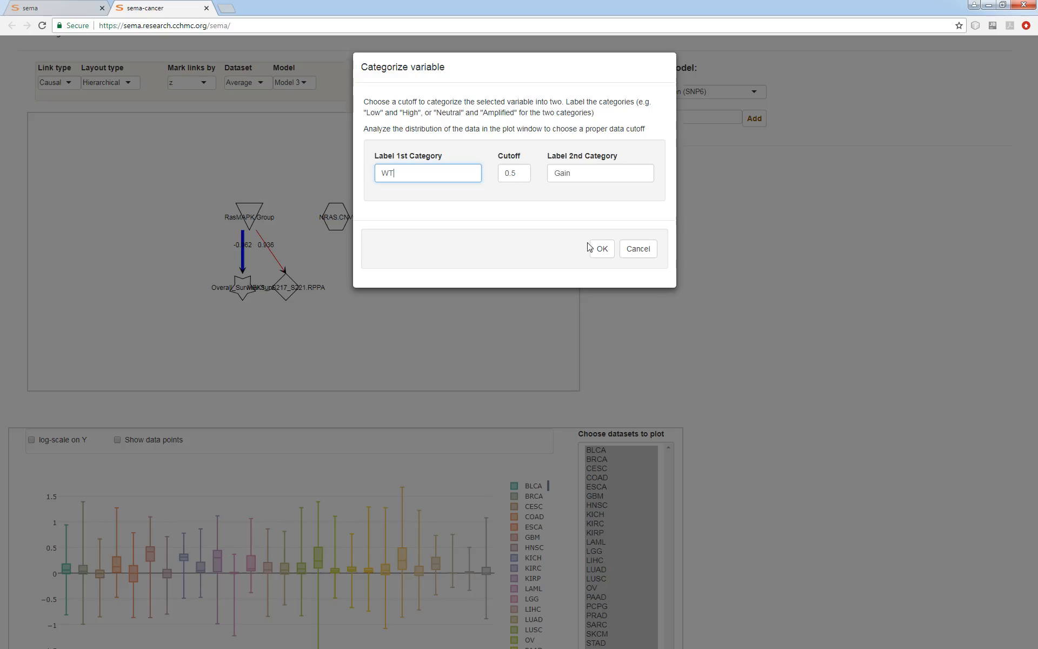
pyautogui.click(600, 248)
# Examine the binned BRAF.CNV WT and Gain proportions across the cancer datasets
pyautogui.scroll(-2, 735, 362)
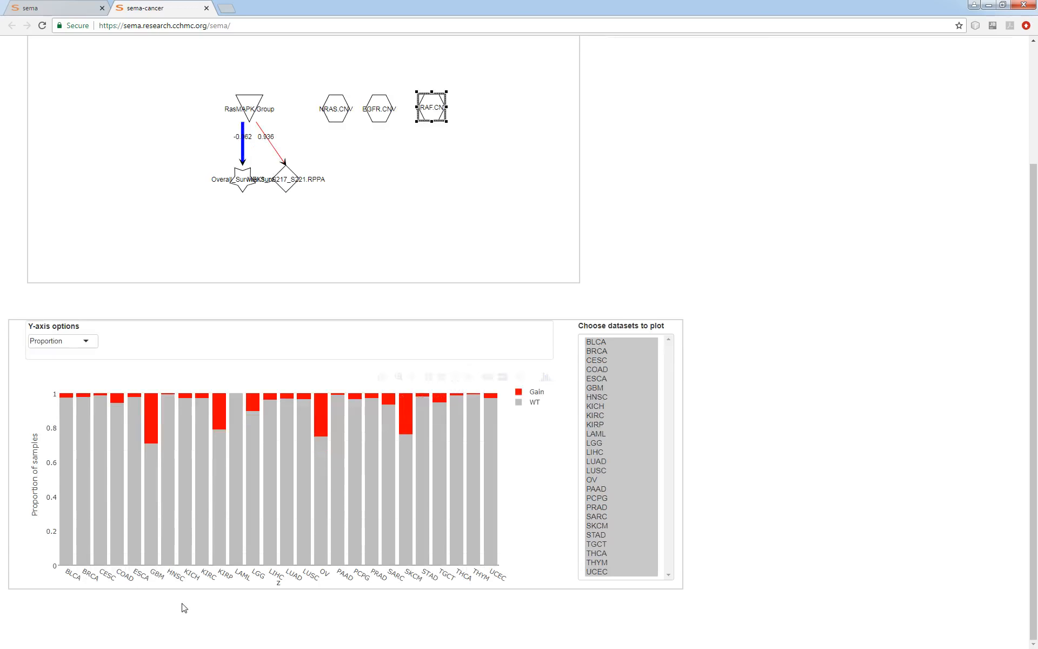
pyautogui.moveTo(157, 443)
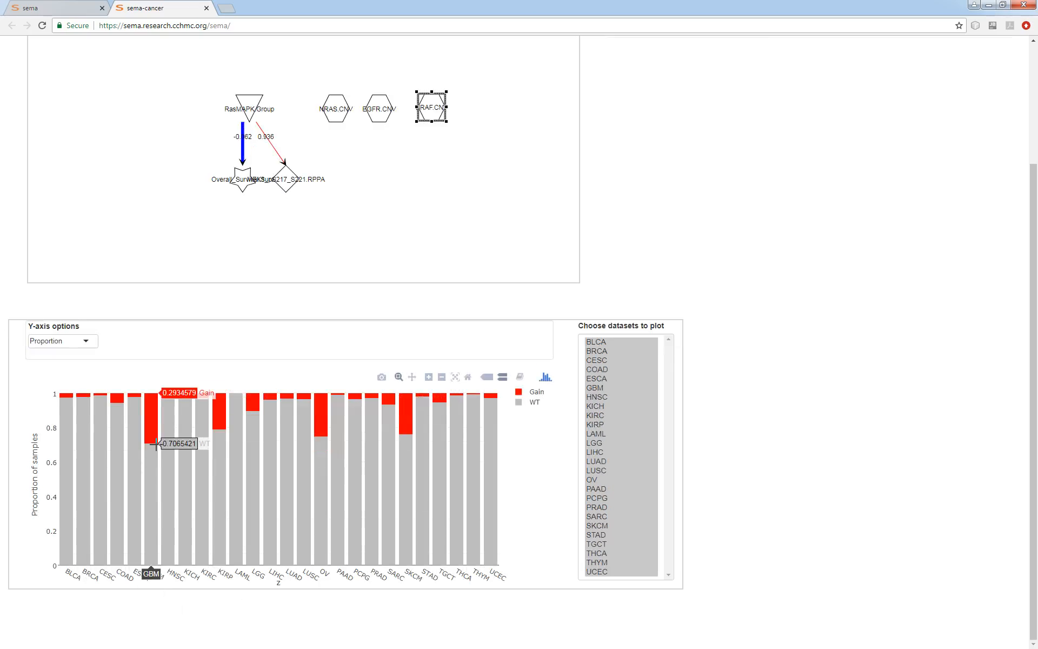
pyautogui.moveTo(221, 475)
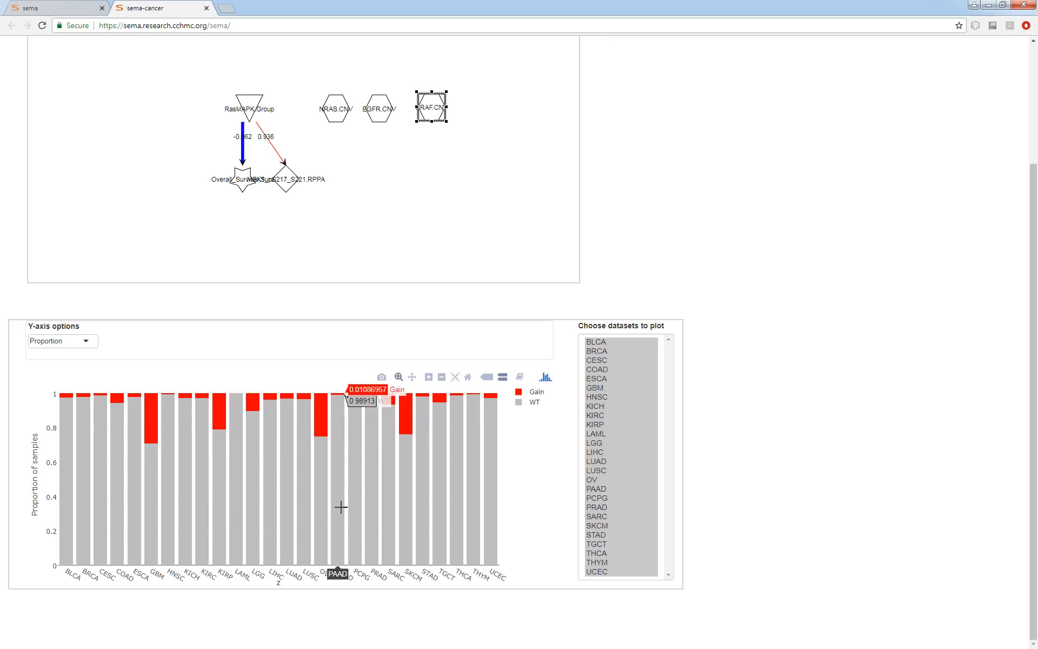
pyautogui.click(498, 186)
# Link NRAS.CNV, BRAF.CNV and EGFR.CNV to MEK1_pS217_S221.RPPA and evaluate the model
pyautogui.scroll(3, 837, 375)
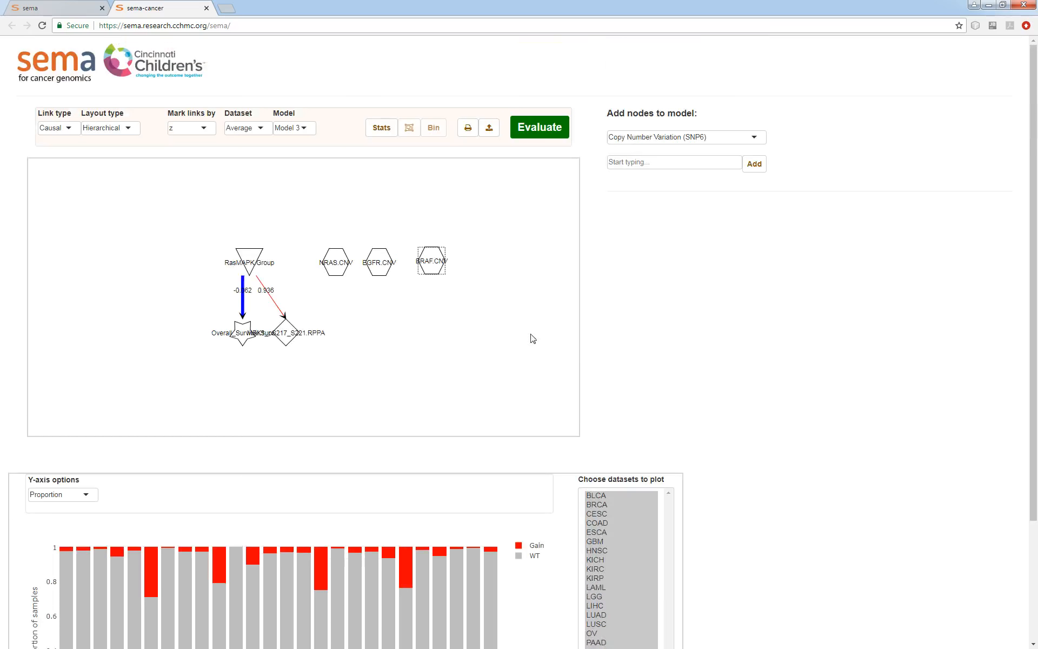
pyautogui.moveTo(337, 266); pyautogui.dragTo(285, 329)
pyautogui.moveTo(342, 272); pyautogui.dragTo(292, 333)
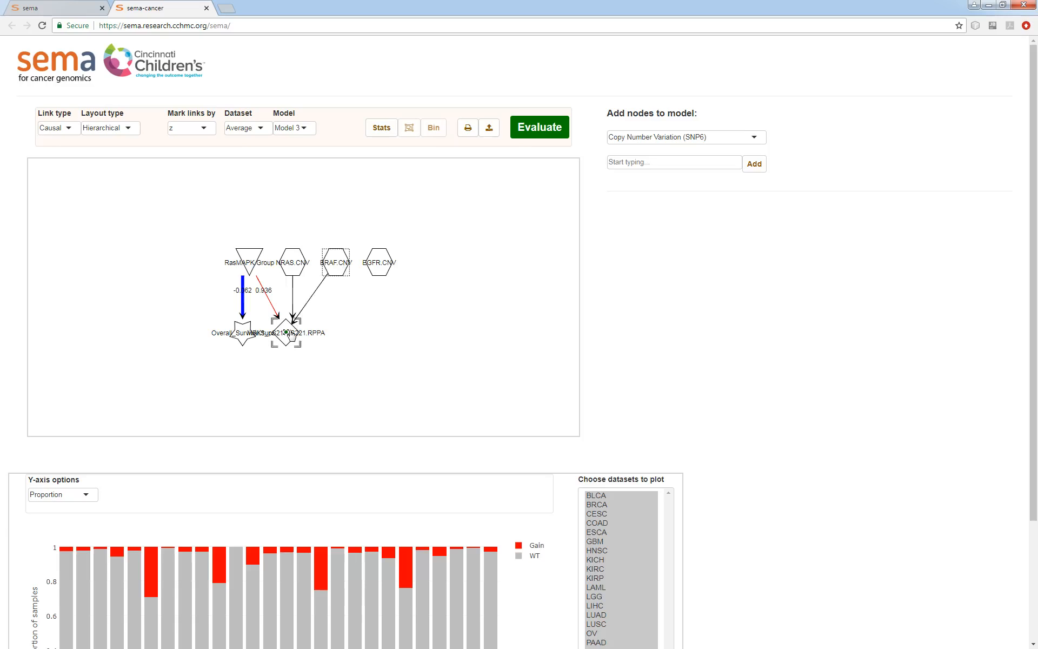
pyautogui.moveTo(384, 271); pyautogui.dragTo(294, 325)
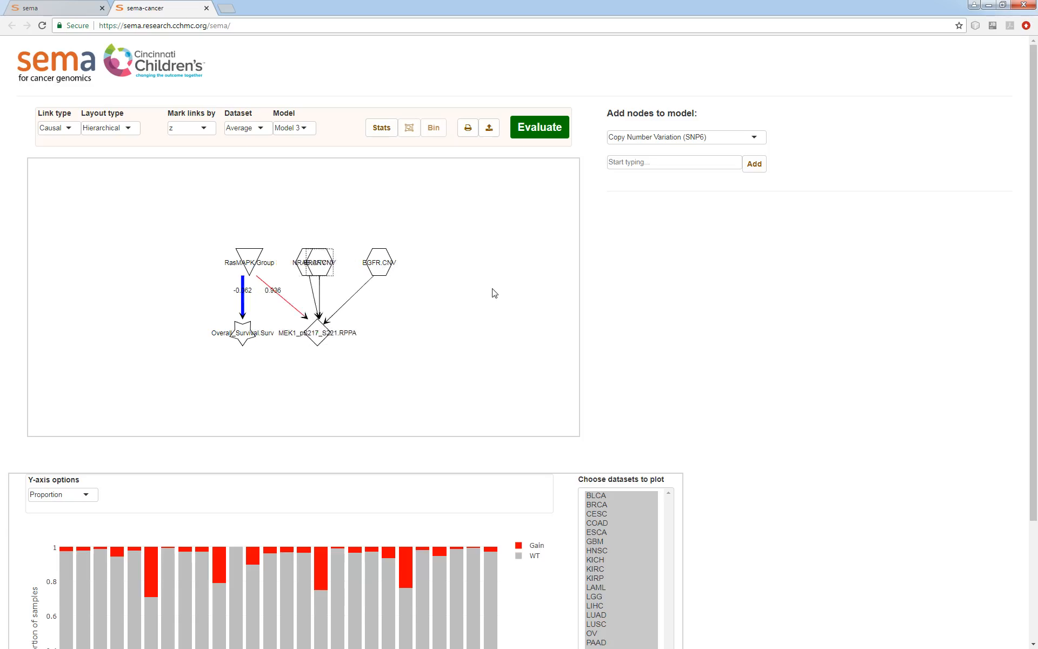
pyautogui.click(547, 129)
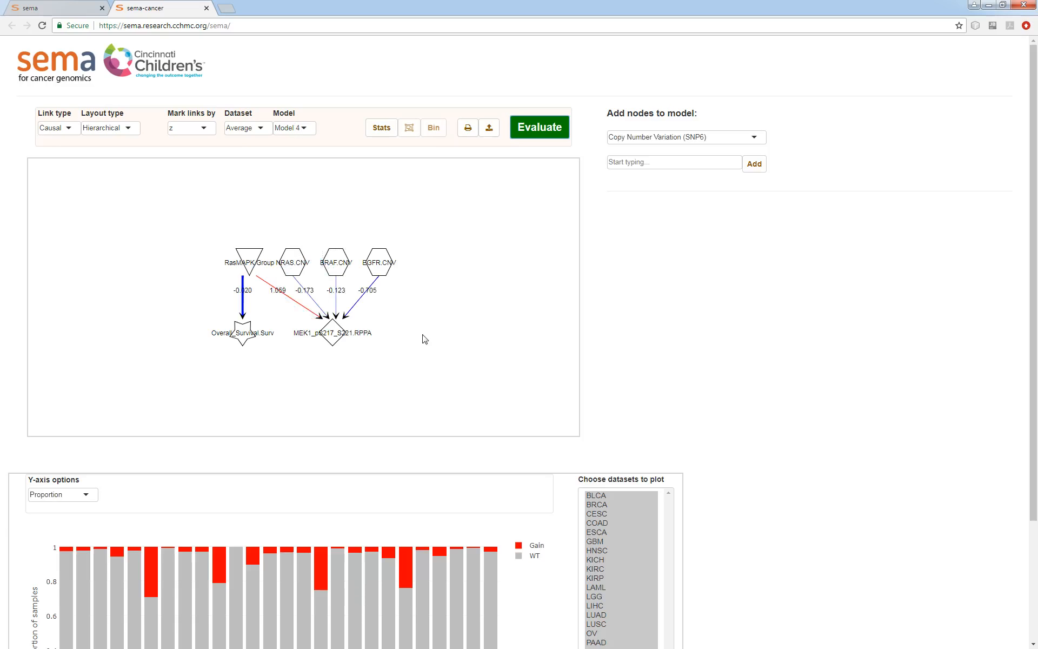
# Plot the Z-scores for the NRAS.CNV to MEK1_pS217_S221.RPPA link
pyautogui.click(317, 308)
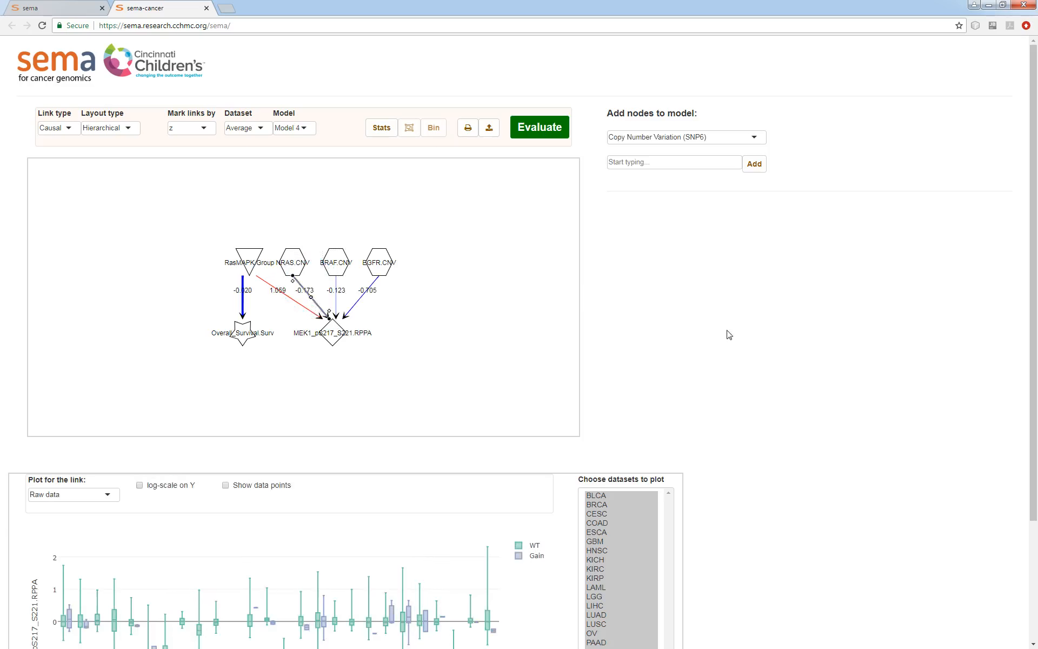
pyautogui.scroll(-3, 806, 366)
pyautogui.click(107, 341)
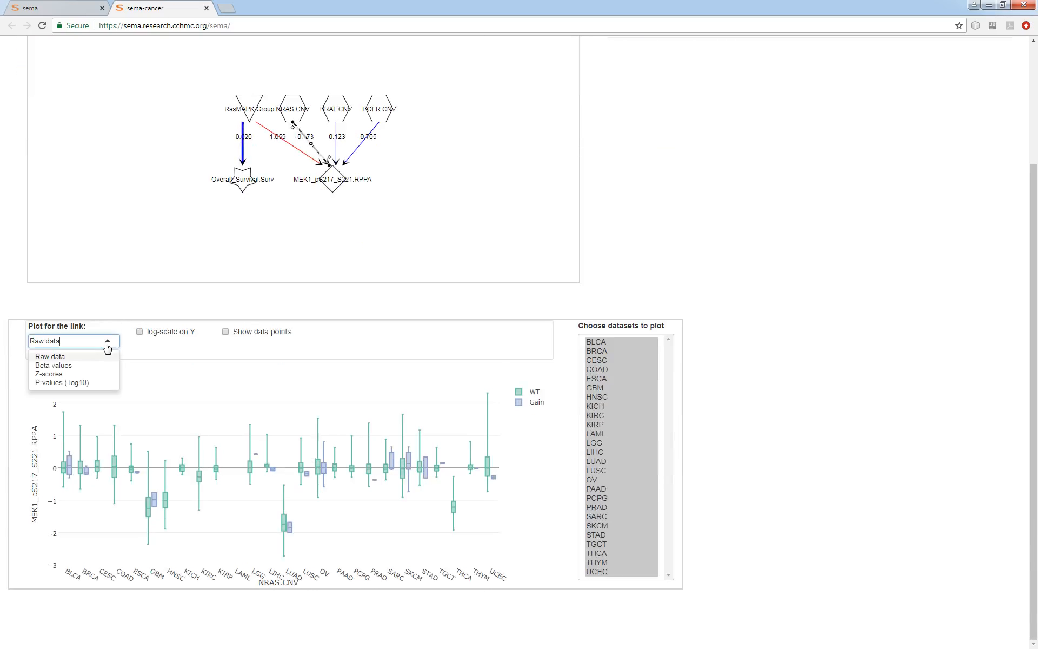
pyautogui.click(87, 373)
pyautogui.click(834, 449)
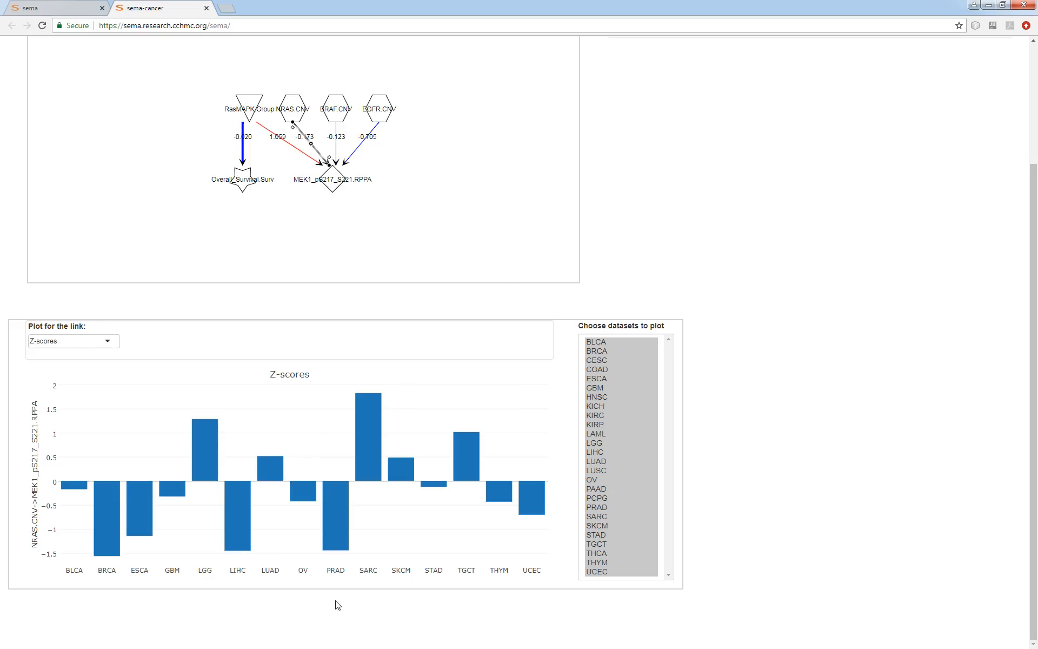
# Compare the Z-score plots of the BRAF.CNV and EGFR.CNV links to MEK1_pS217_S221.RPPA
pyautogui.moveTo(405, 510)
pyautogui.click(384, 170)
pyautogui.click(336, 151)
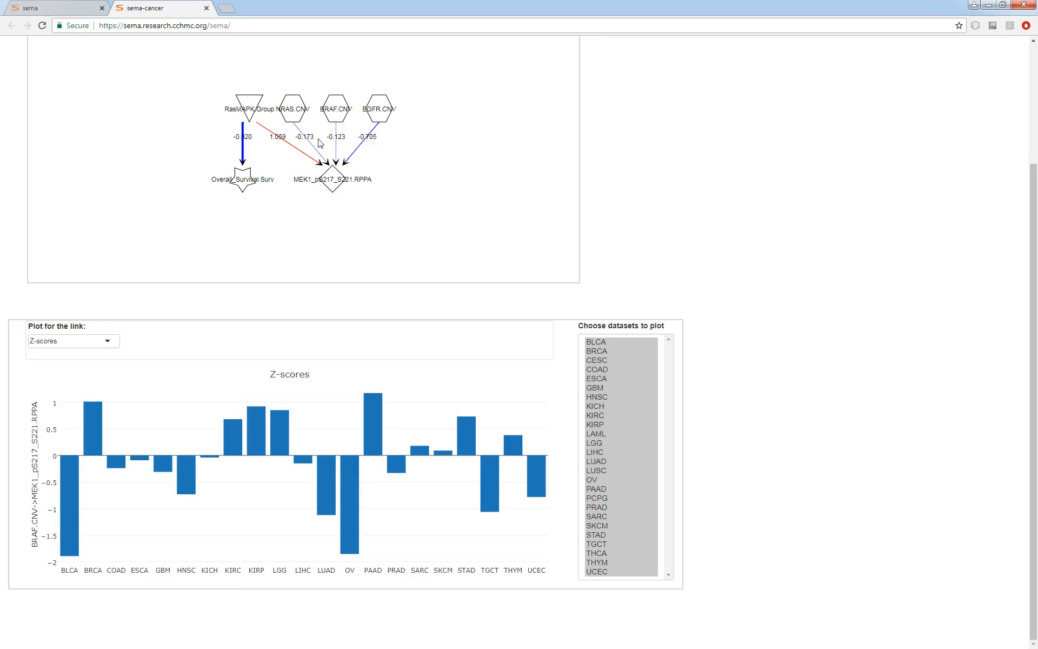
pyautogui.click(358, 156)
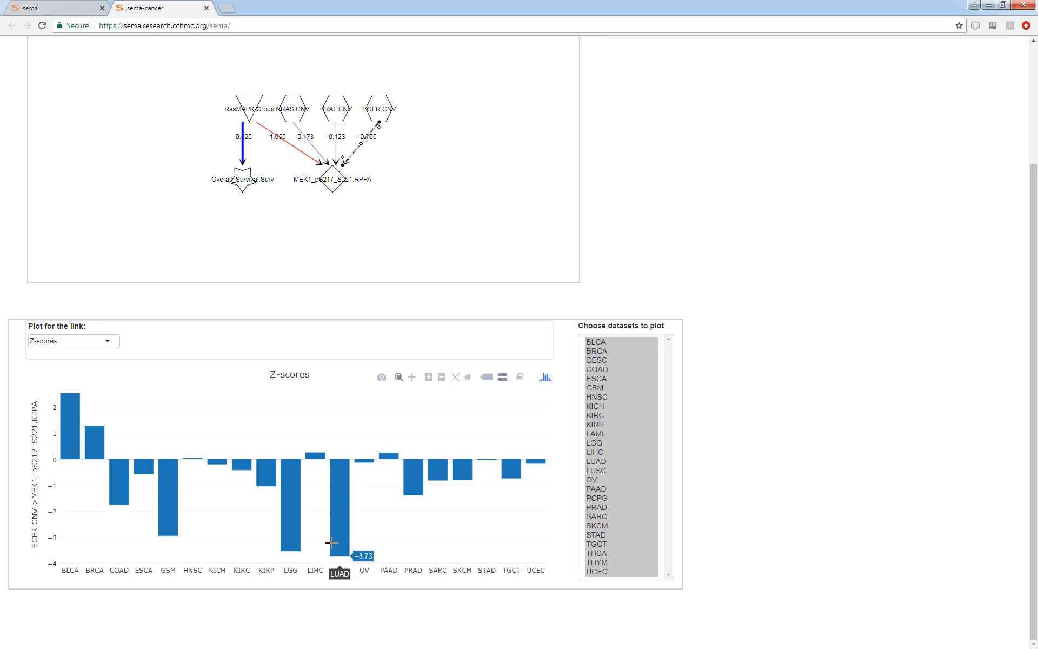
pyautogui.click(391, 236)
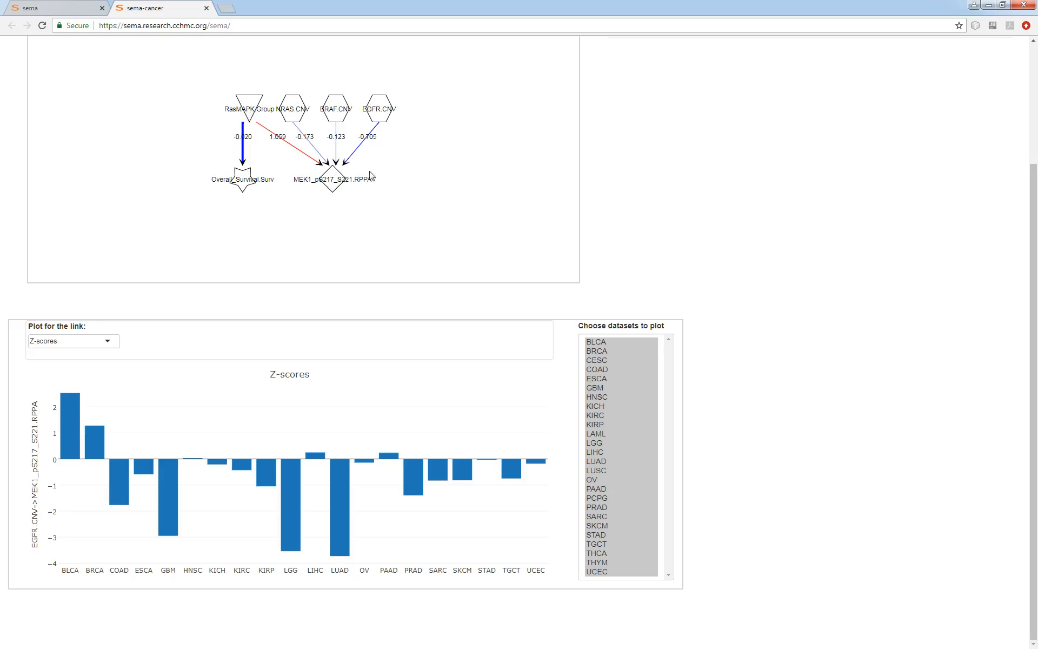
# Switch the EGFR.CNV to MEK1_pS217_S221.RPPA link plot to raw data and inspect the GBM boxes
pyautogui.click(354, 152)
pyautogui.click(86, 341)
pyautogui.click(65, 352)
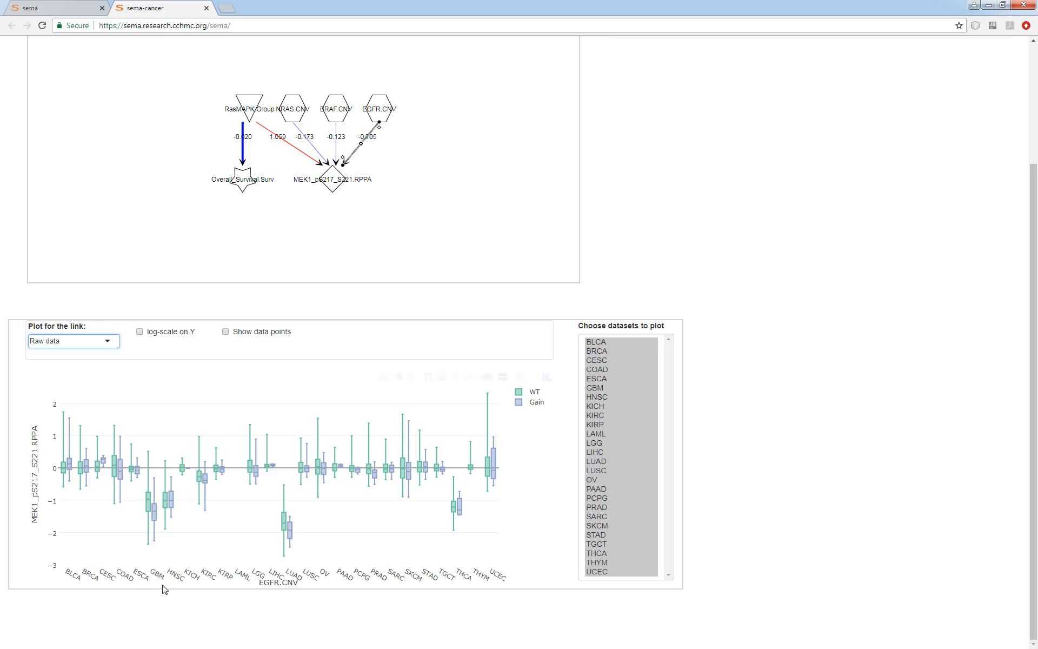
pyautogui.moveTo(155, 521)
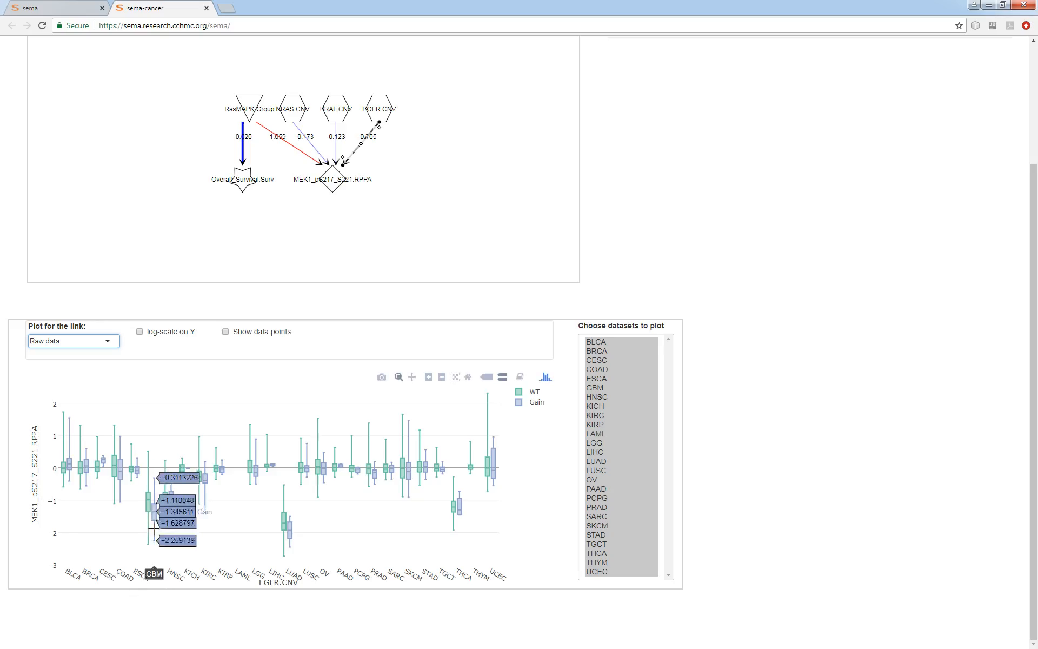
# Select the three CNV nodes and start combining them into group RasMAPK_CN with categories WT and Gain
pyautogui.scroll(2, 806, 494)
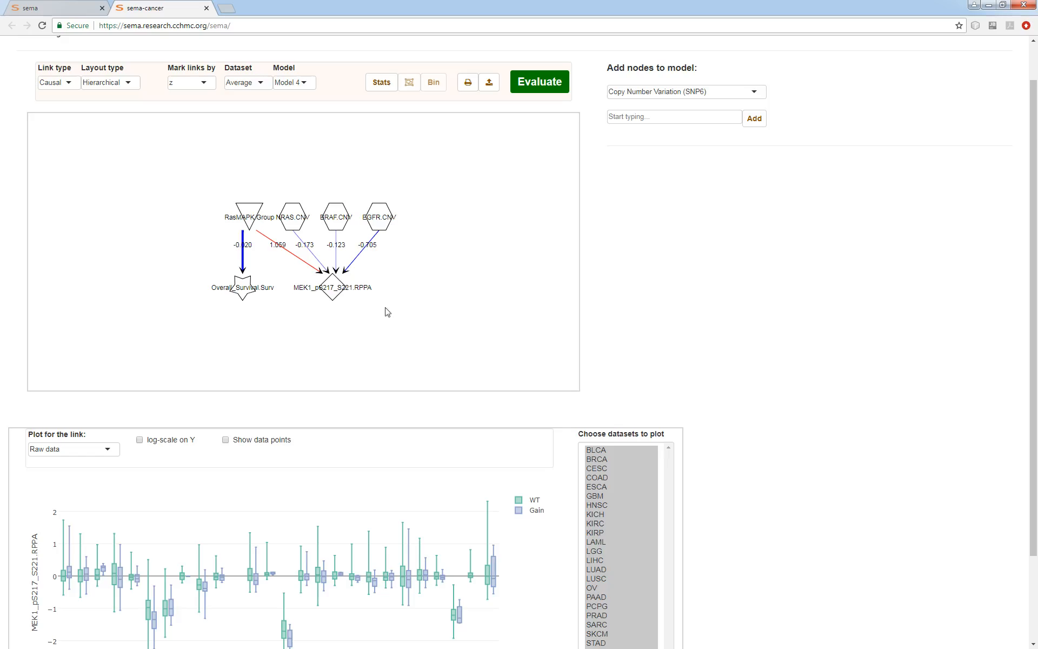
pyautogui.moveTo(425, 194); pyautogui.dragTo(289, 227)
pyautogui.click(409, 82)
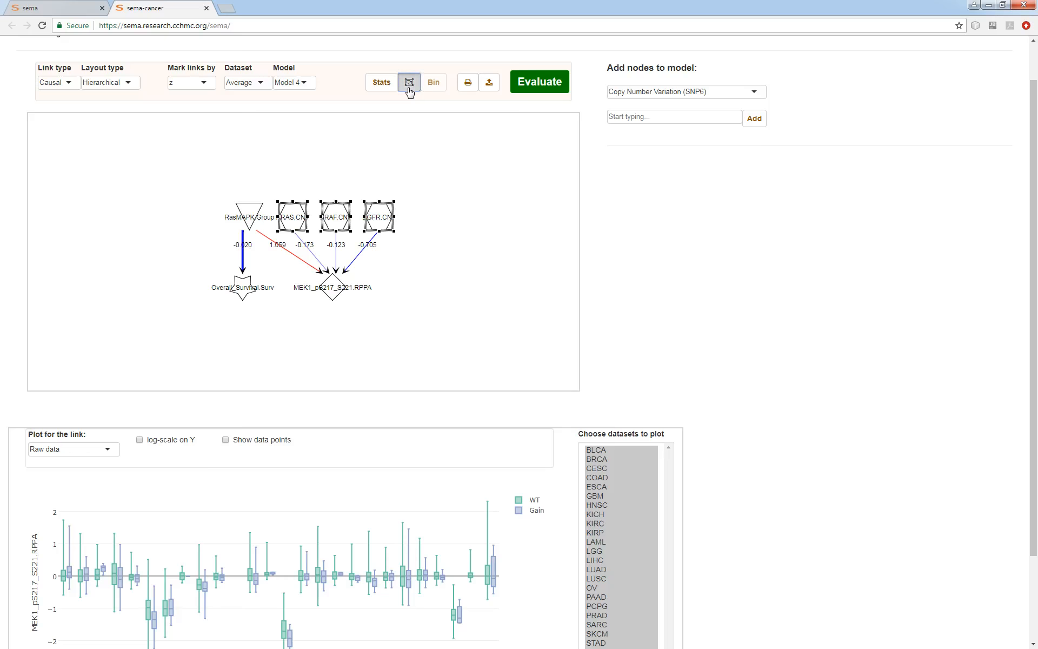
pyautogui.click(428, 210)
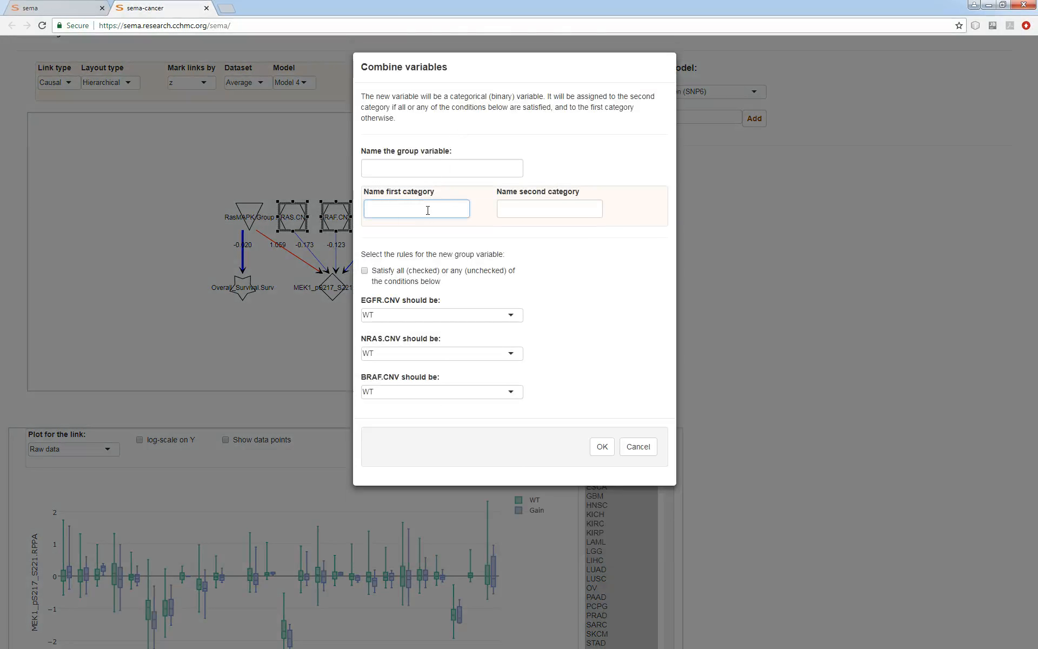
pyautogui.click(529, 206)
pyautogui.write('Gain')
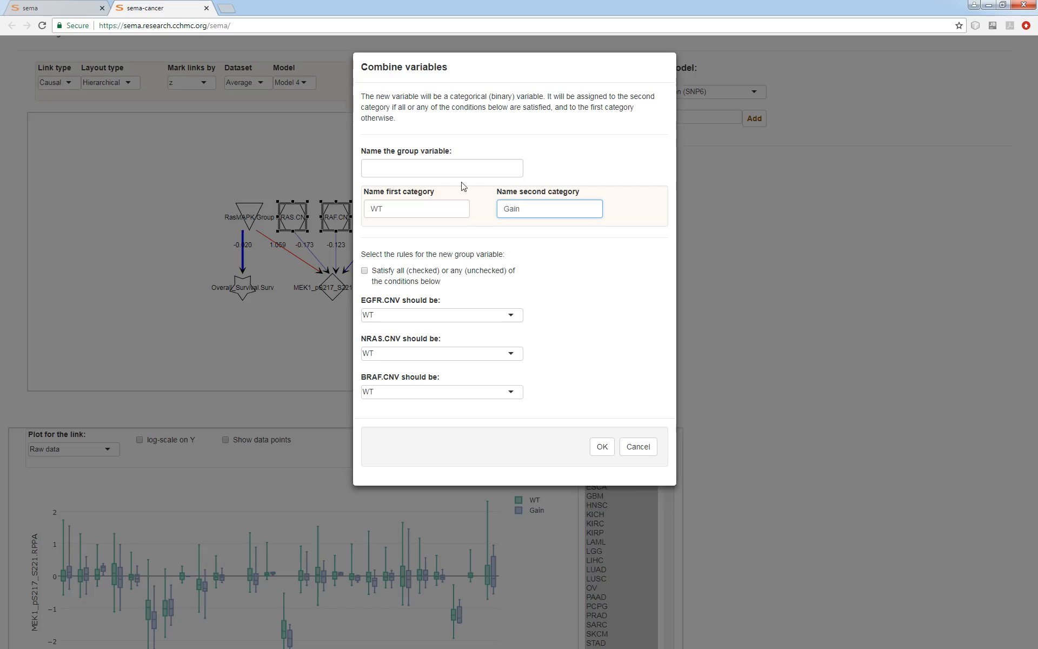
pyautogui.click(453, 168)
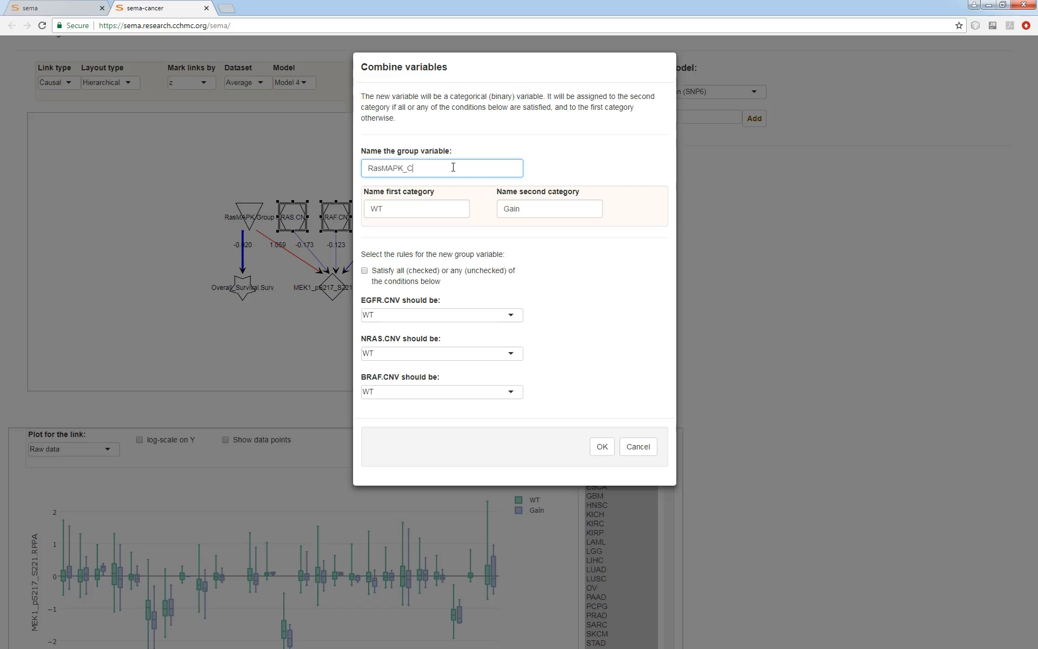
# Require Gain for EGFR.CNV, NRAS.CNV and BRAF.CNV and create the combined group variable
pyautogui.click(445, 317)
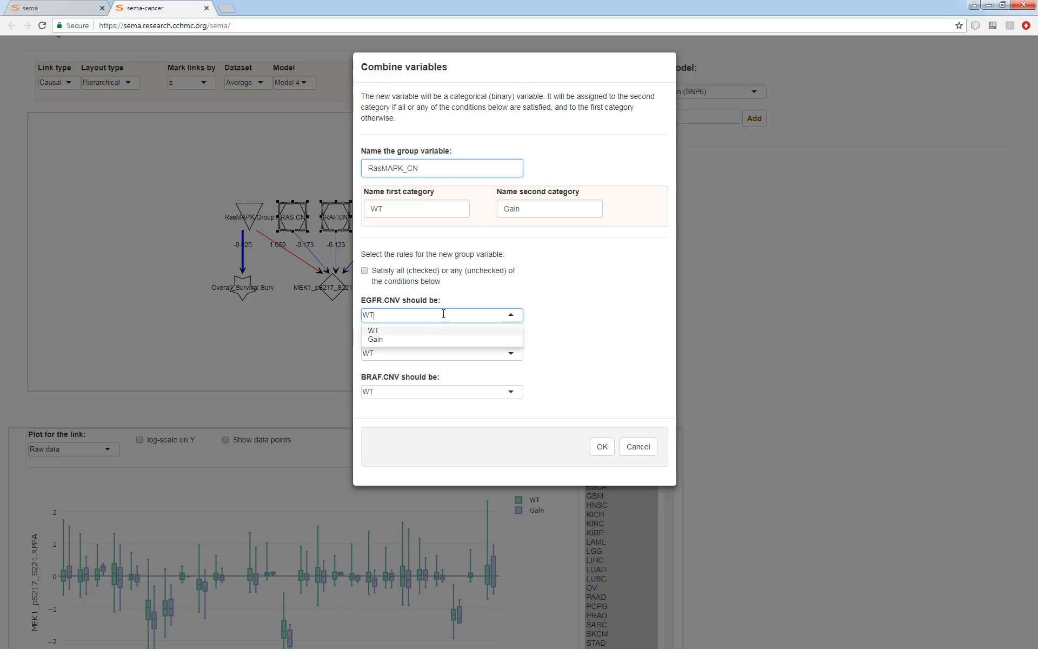
pyautogui.click(409, 339)
pyautogui.click(406, 351)
pyautogui.click(397, 376)
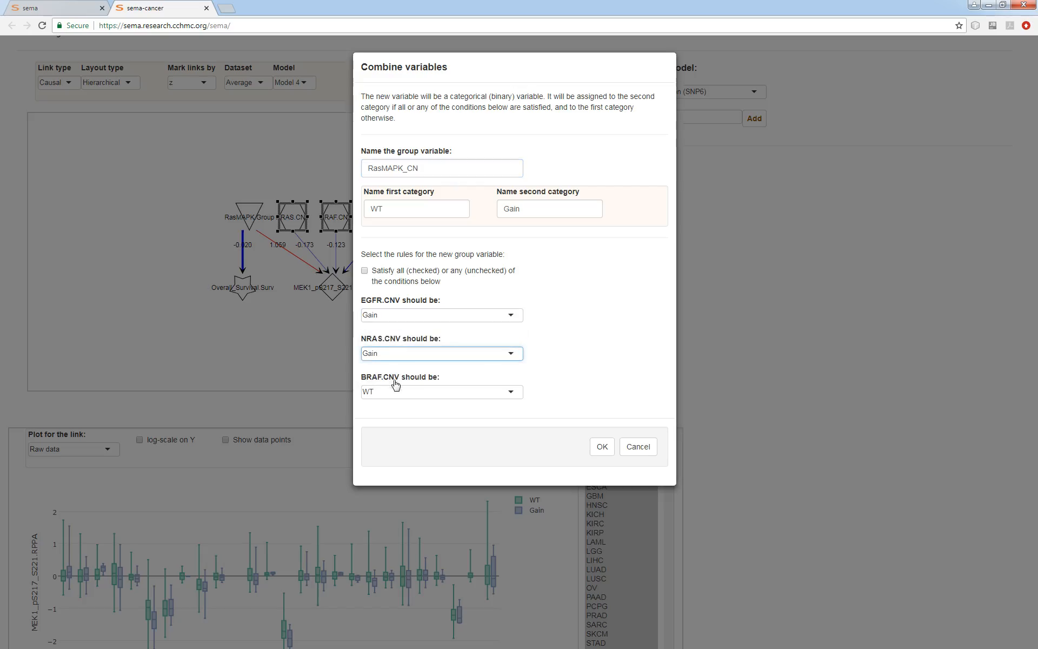
pyautogui.click(394, 391)
pyautogui.click(378, 417)
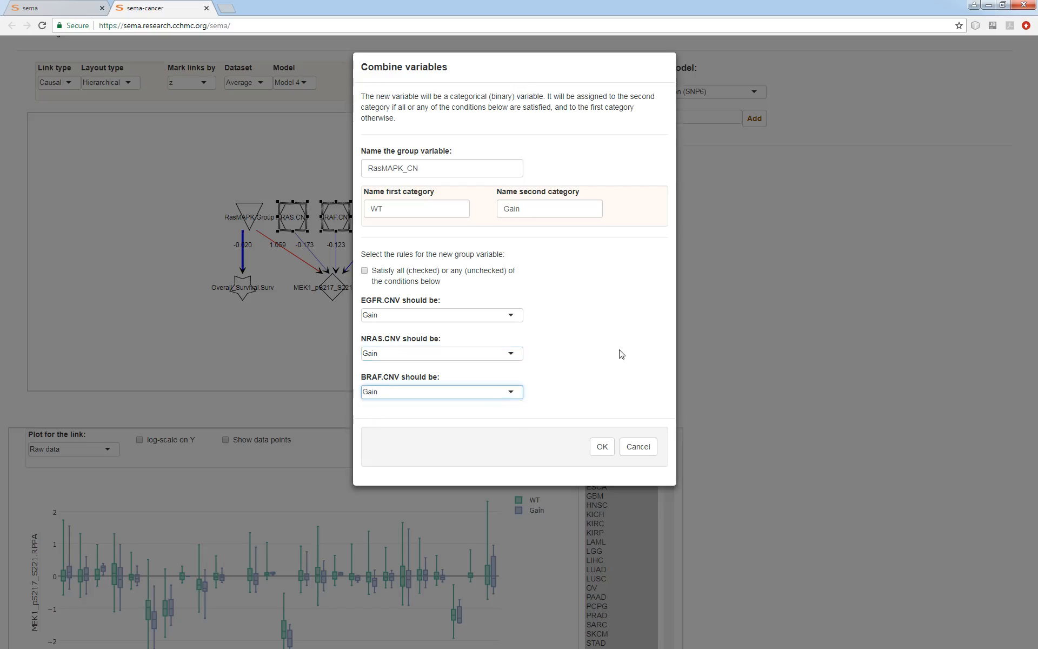
pyautogui.click(605, 448)
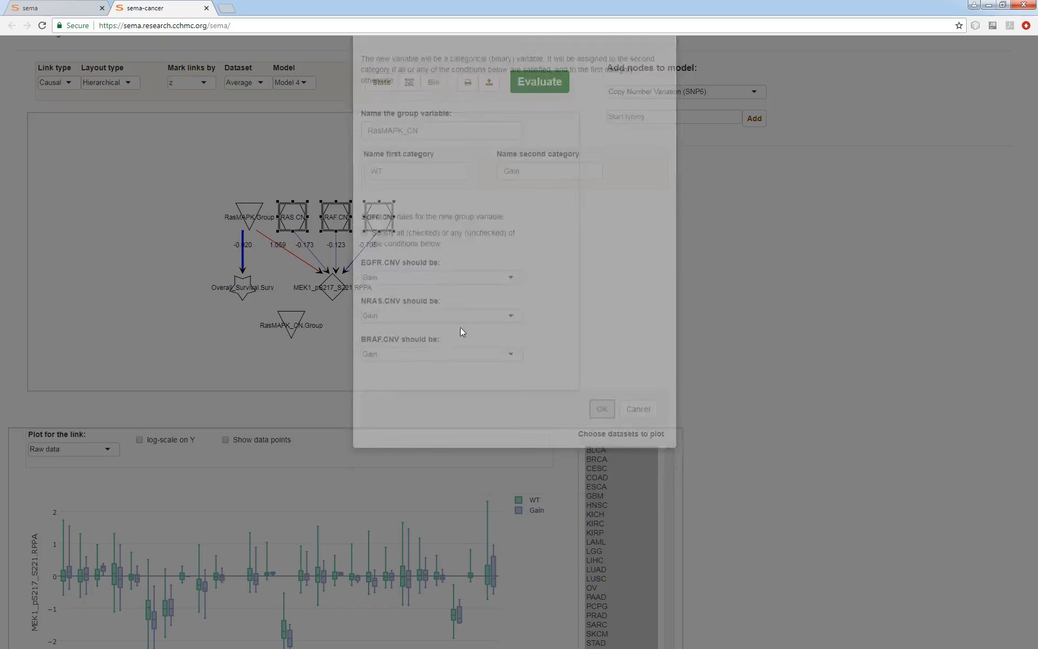
# Examine the WT and Gain proportions of the new RasMAPK_CN.Group node
pyautogui.click(288, 324)
pyautogui.scroll(-2, 955, 468)
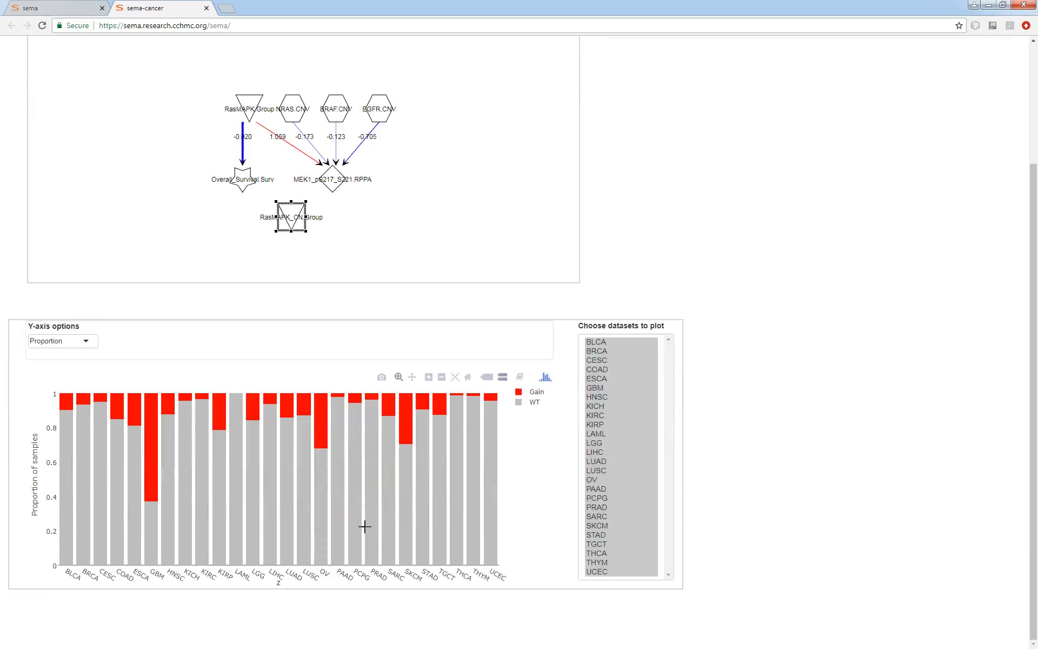
pyautogui.click(439, 215)
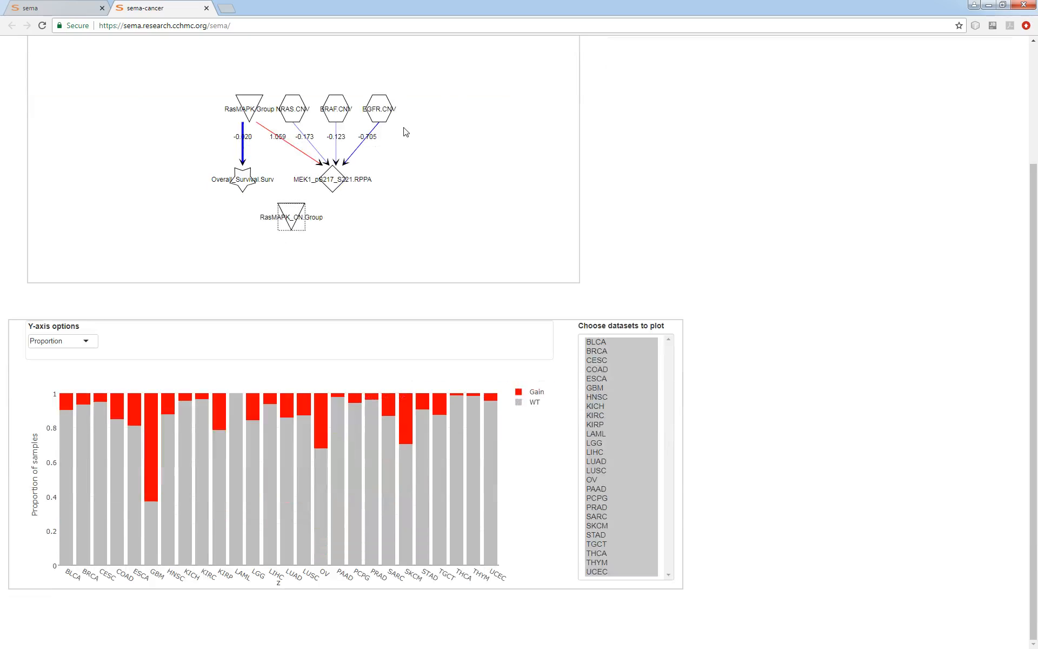
# Replace the three CNV nodes with a link from RasMAPK_CN.Group to MEK1_pS217_S221.RPPA and evaluate the model
pyautogui.moveTo(410, 99); pyautogui.dragTo(290, 112)
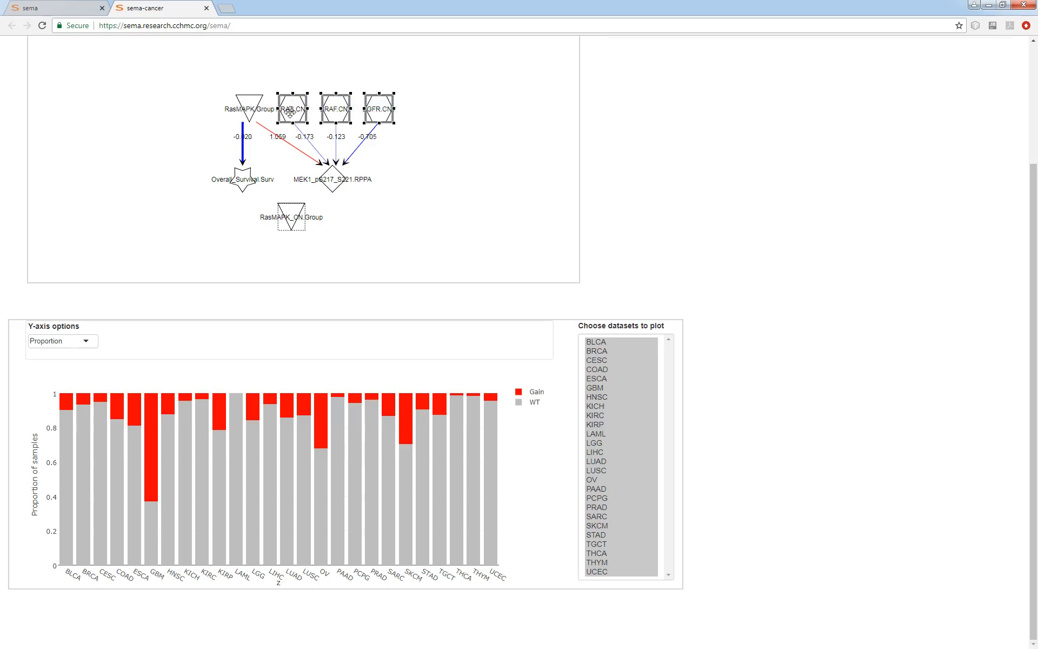
pyautogui.press('Delete')
pyautogui.moveTo(287, 218); pyautogui.dragTo(323, 190)
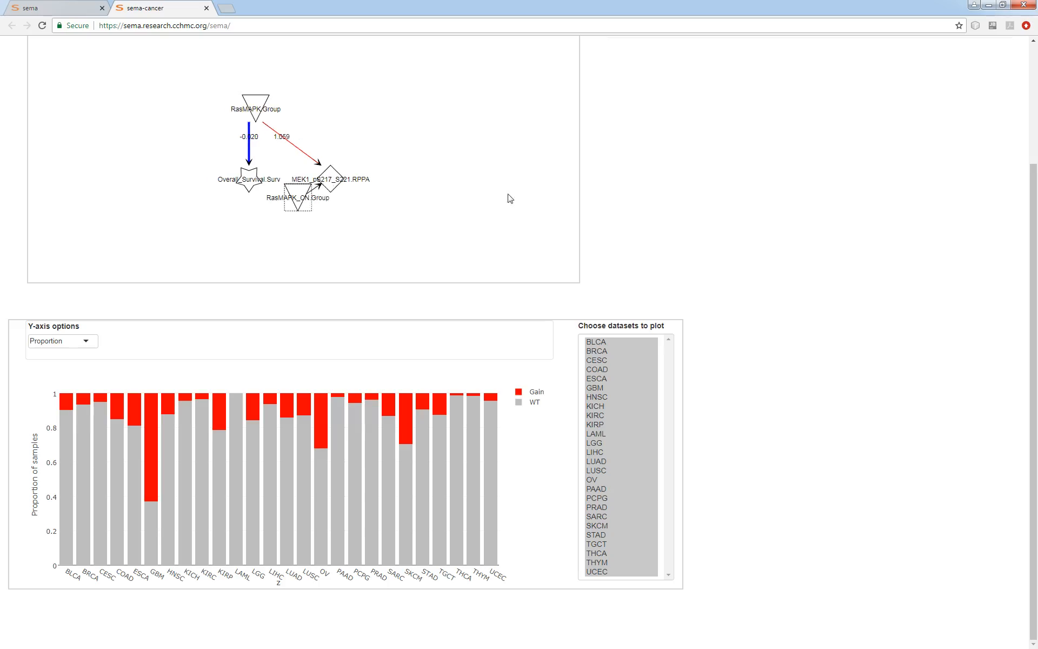
pyautogui.scroll(3, 741, 278)
pyautogui.click(522, 125)
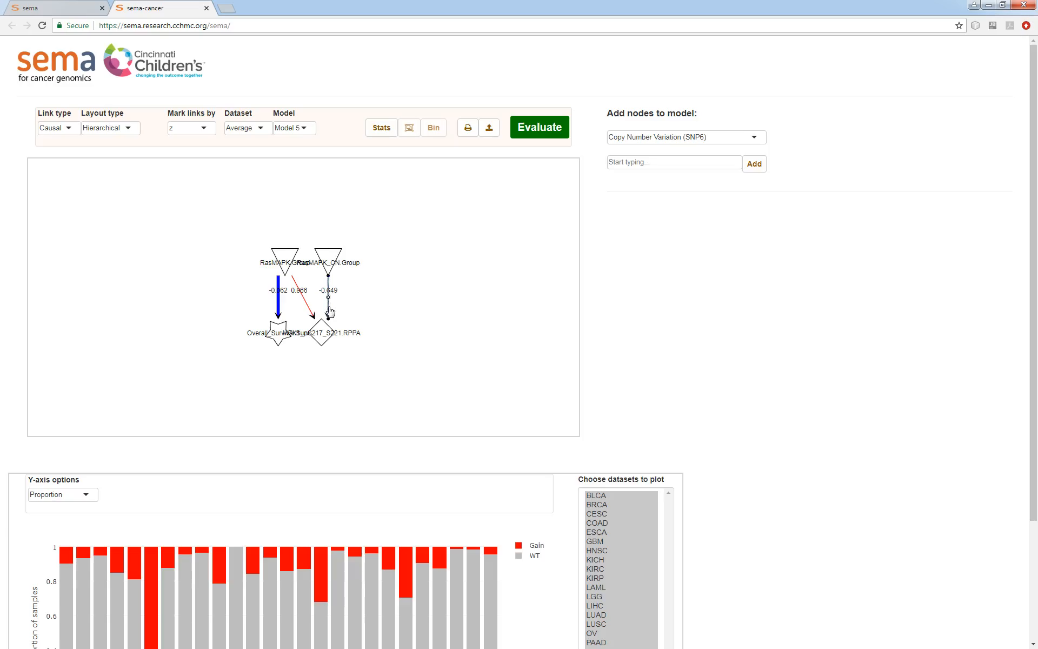
# Show Z-scores across datasets for the RasMAPK_CN.Group to MEK1_pS217_S221.RPPA link
pyautogui.click(329, 311)
pyautogui.scroll(-2, 785, 427)
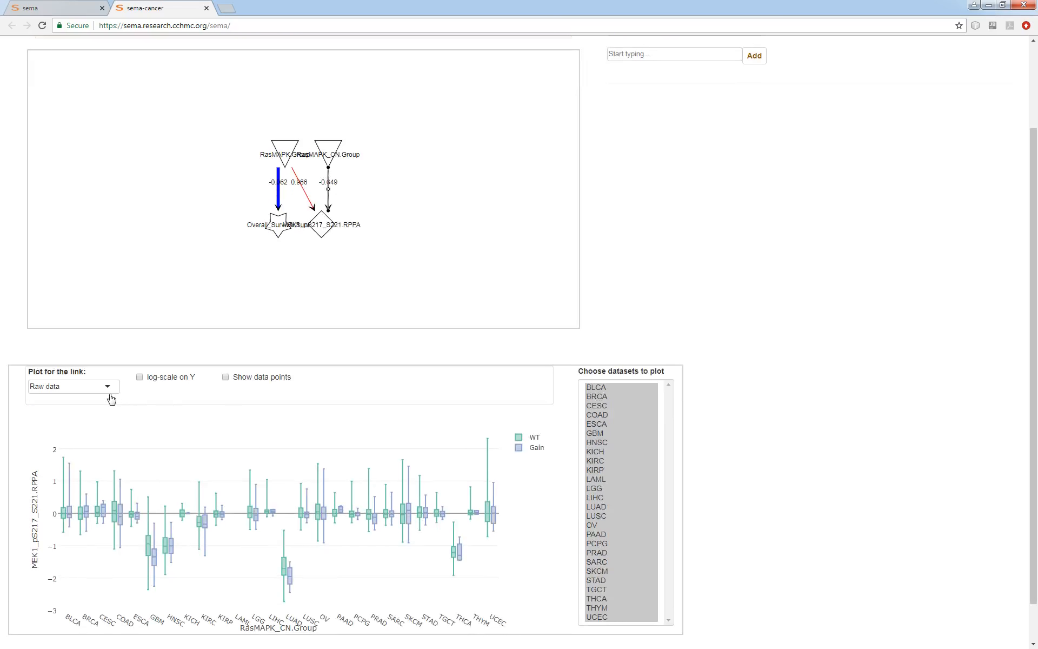
pyautogui.click(92, 388)
pyautogui.click(62, 417)
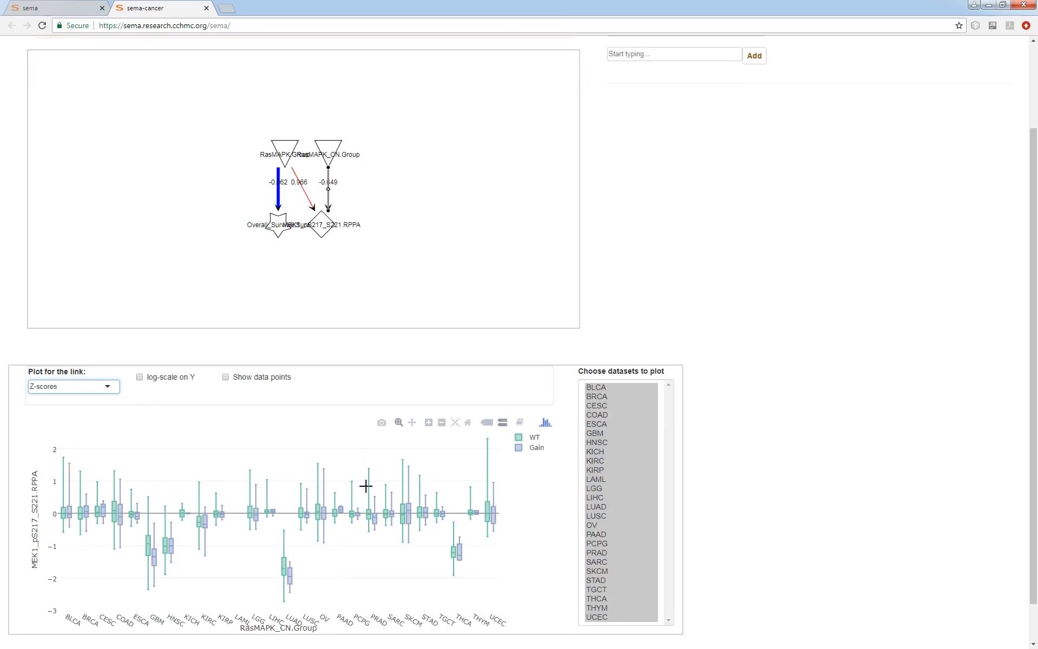
pyautogui.scroll(-1, 843, 482)
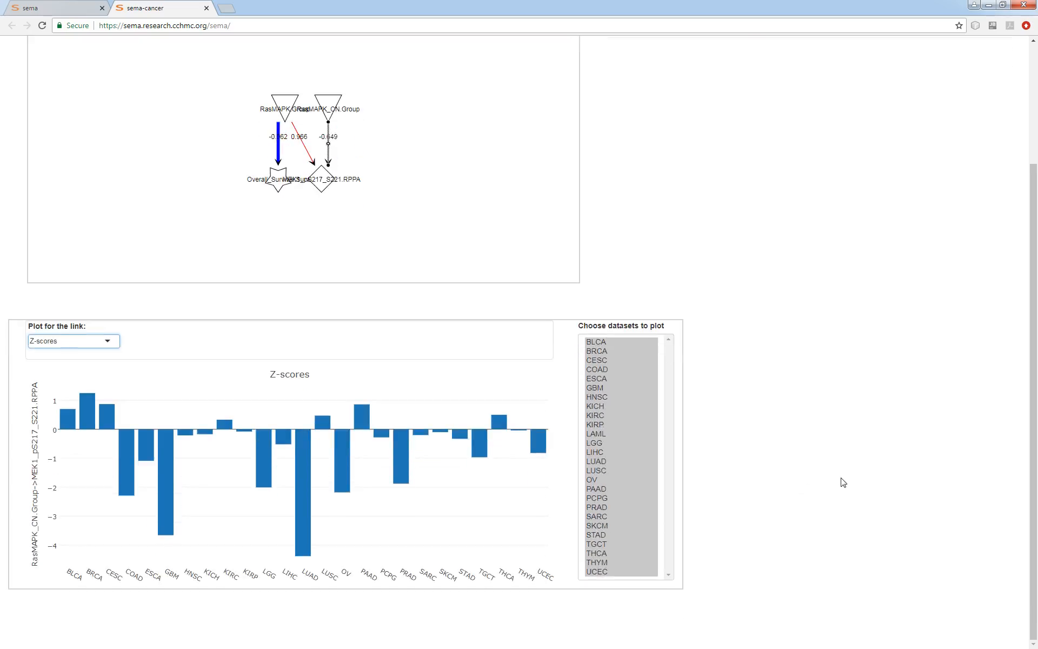
pyautogui.scroll(1, 843, 481)
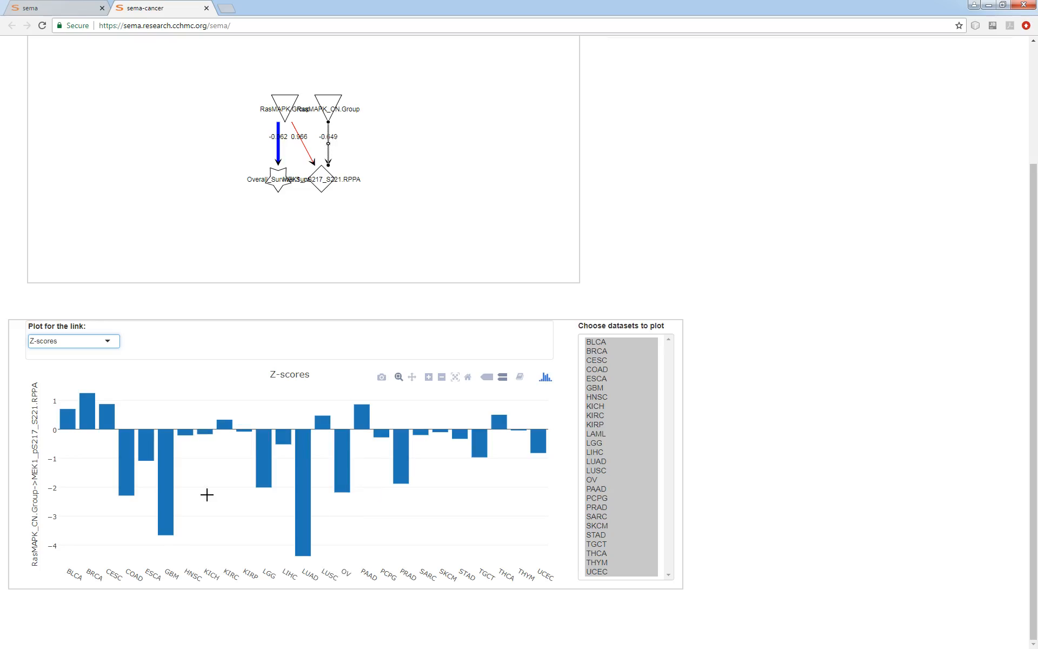
pyautogui.click(388, 245)
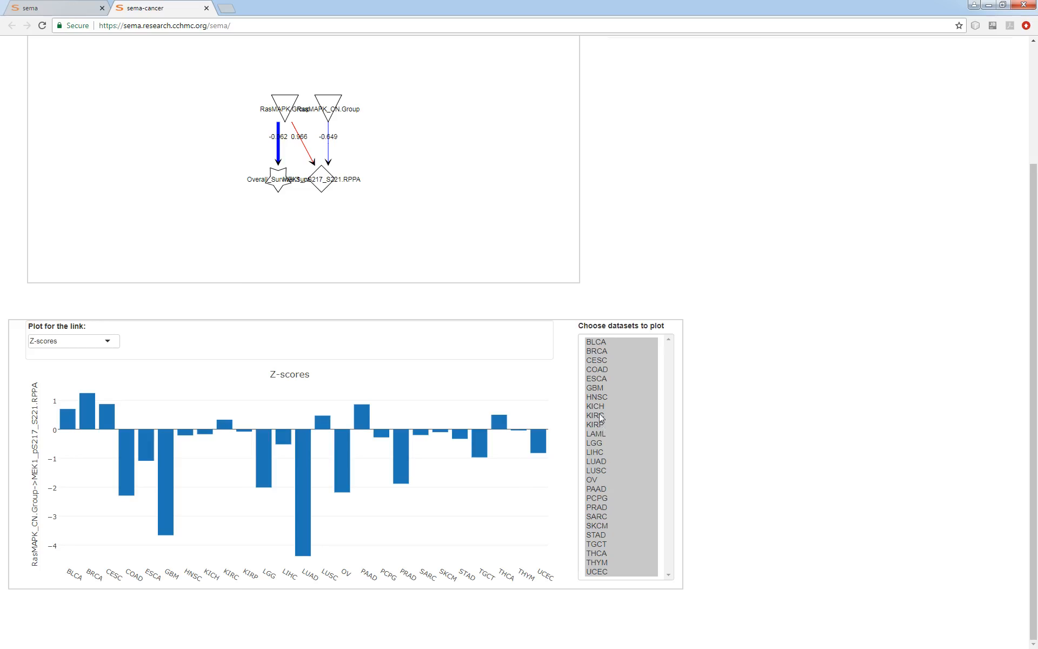
# Restrict the link plot to GBM and LUAD and compare their raw data boxes, each dataset on its own
pyautogui.click(598, 462)
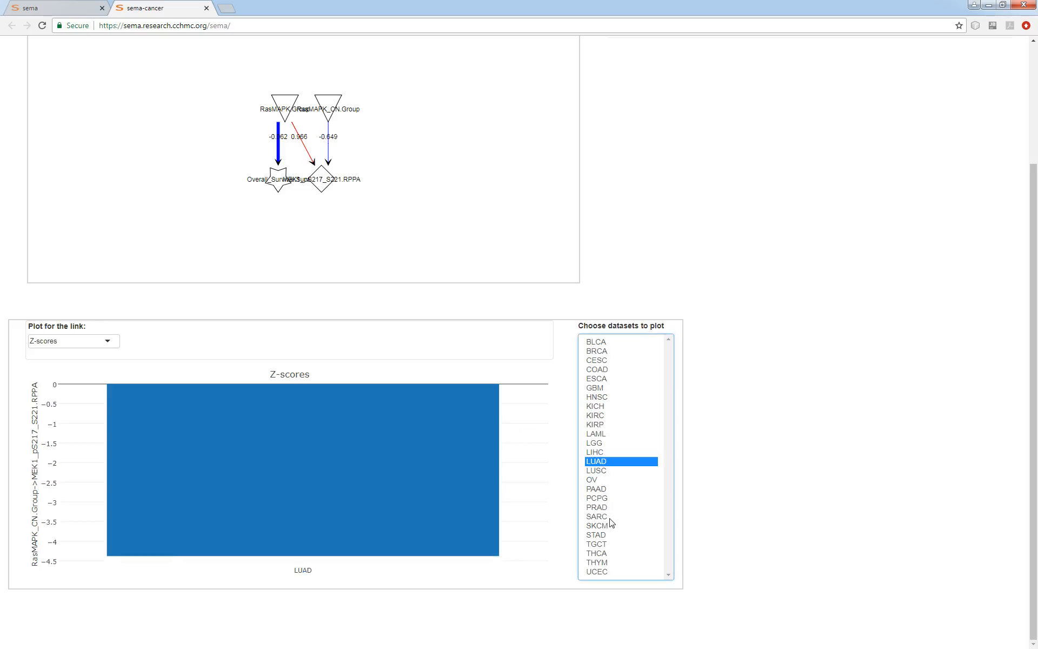
pyautogui.keyDown('ctrl'); pyautogui.click(602, 390); pyautogui.keyUp('ctrl')
pyautogui.click(66, 341)
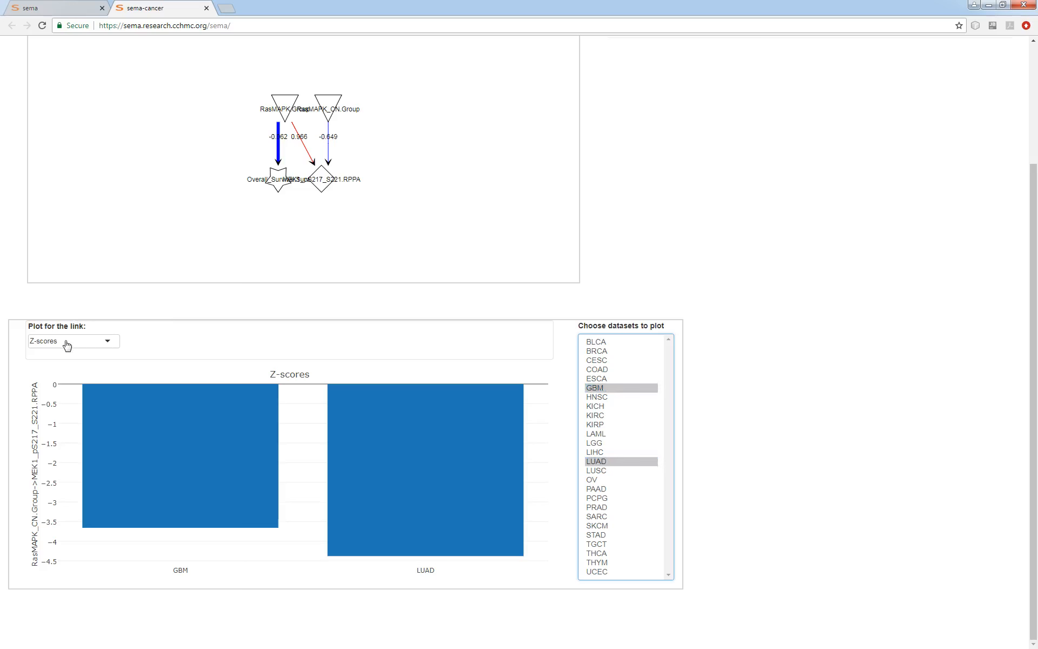
pyautogui.click(57, 357)
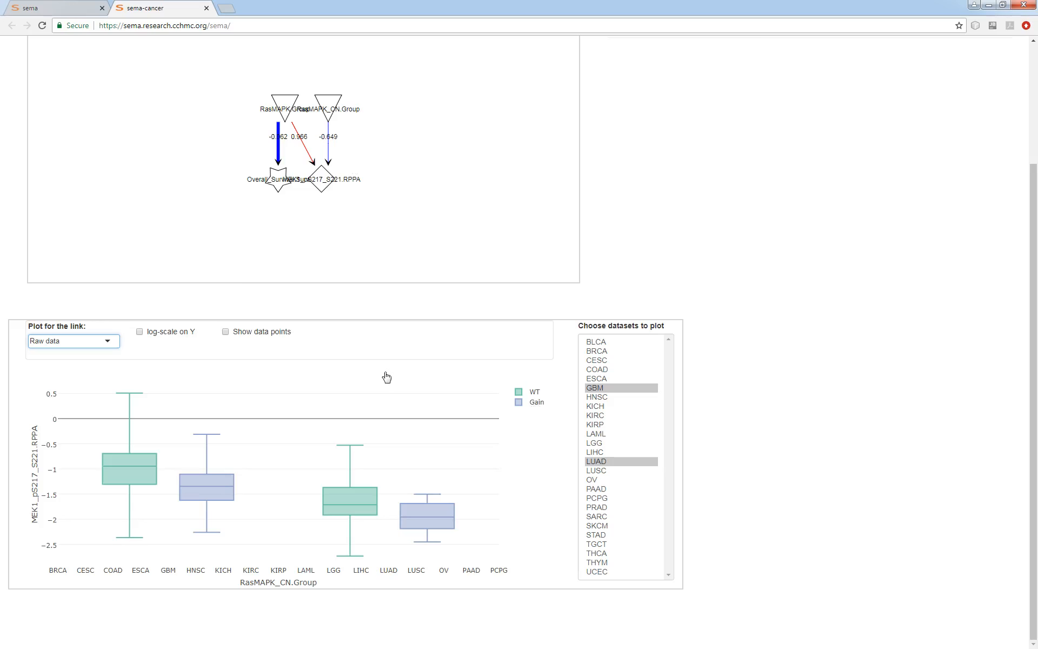
pyautogui.moveTo(411, 540)
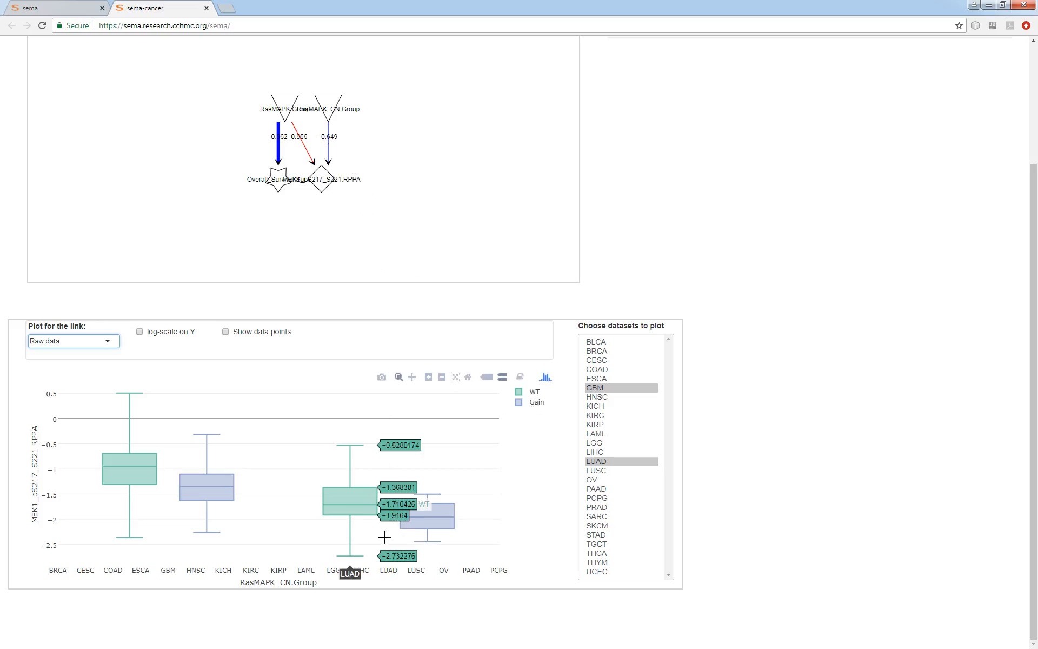
pyautogui.click(605, 389)
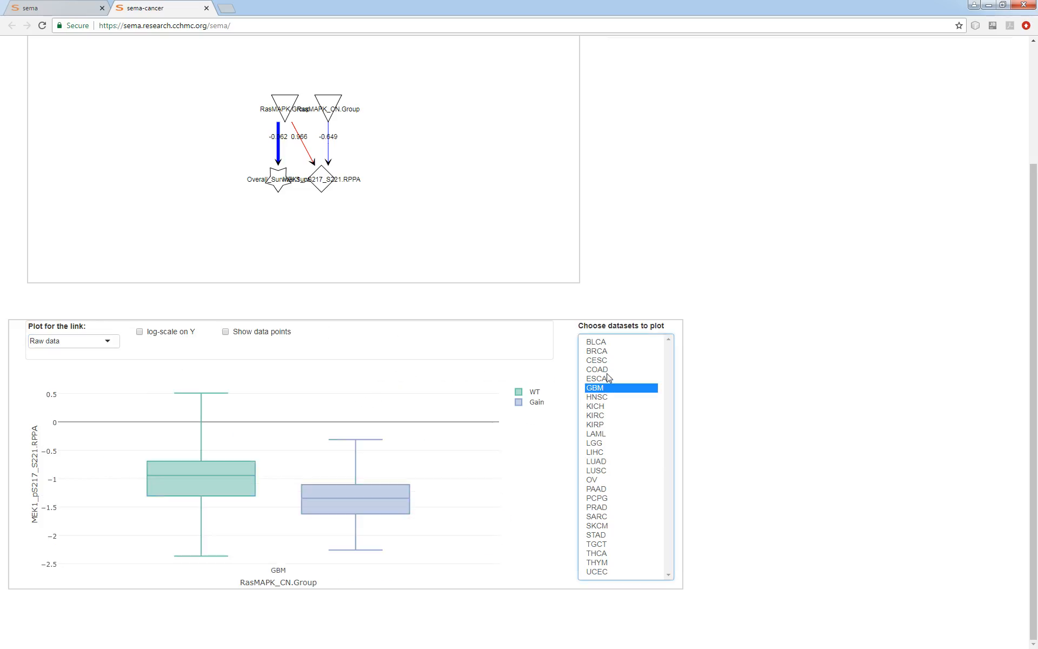
pyautogui.click(601, 463)
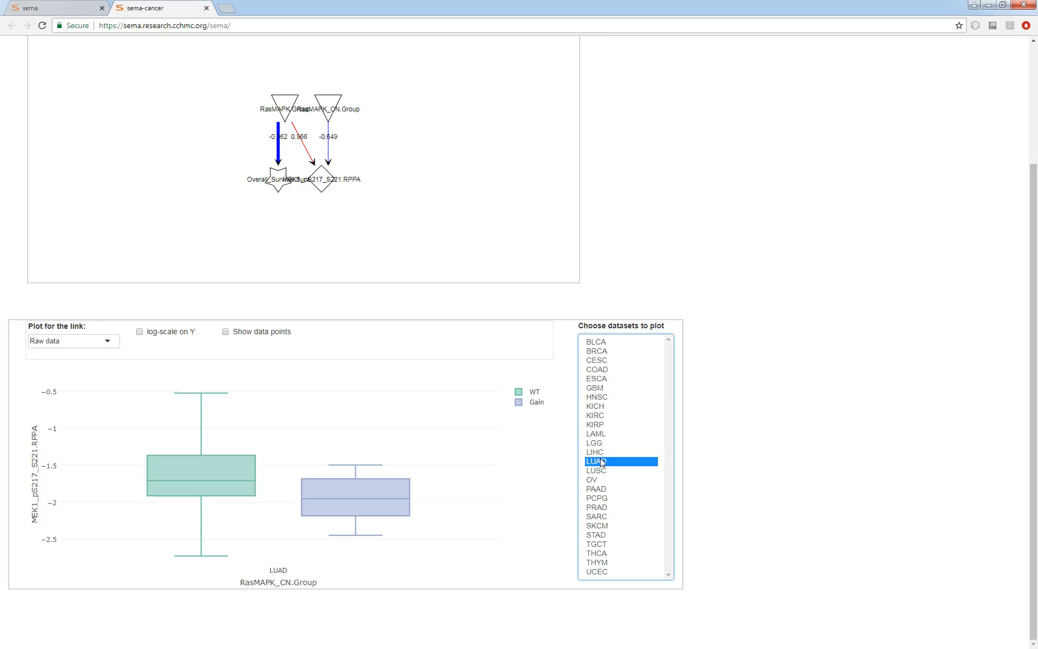
# Show the LUAD raw data for the RasMAPK.Group to MEK1_pS217_S221.RPPA link
pyautogui.click(414, 196)
pyautogui.scroll(2, 771, 391)
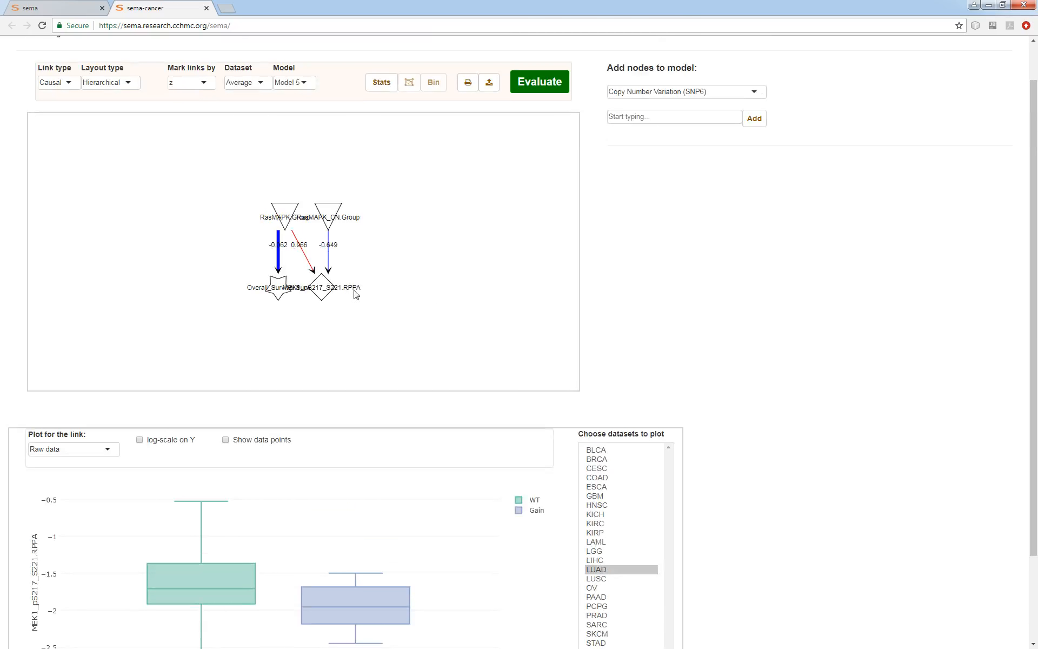
pyautogui.click(306, 262)
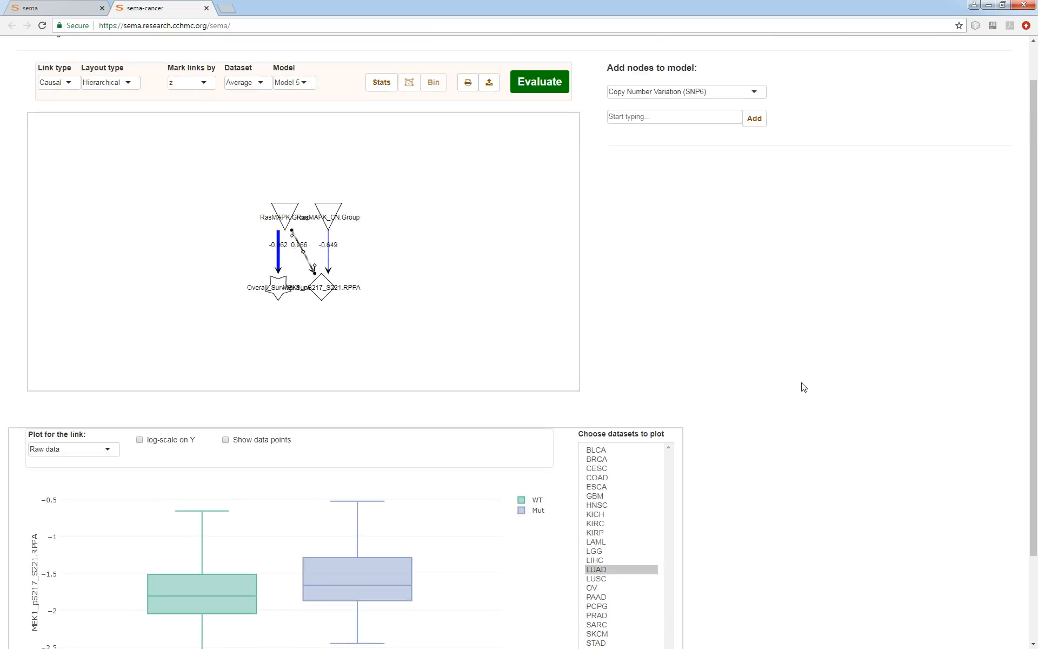
pyautogui.scroll(-2, 857, 406)
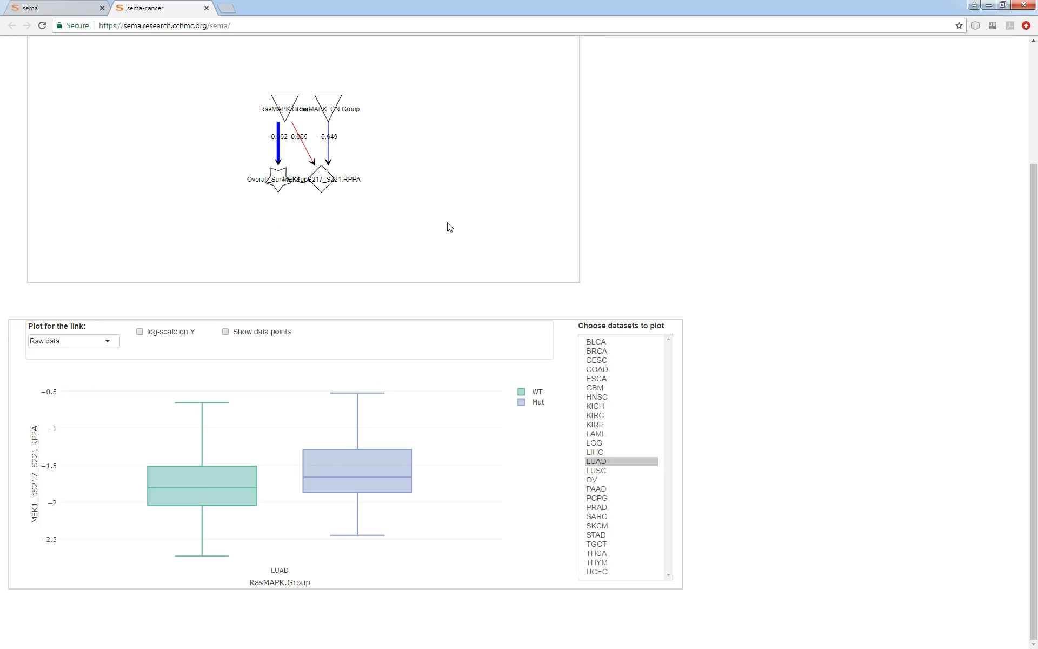
# Link RasMAPK_CN.Group to Overall_Survival.Surv and evaluate the model
pyautogui.scroll(3, 834, 417)
pyautogui.moveTo(329, 266); pyautogui.dragTo(278, 332)
pyautogui.click(564, 137)
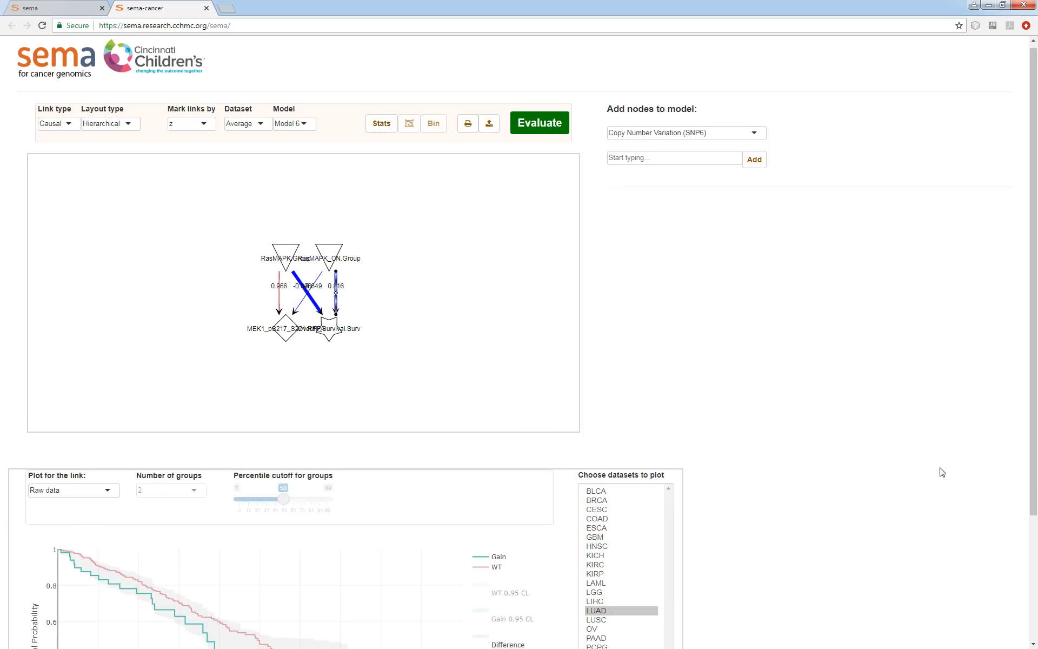
# Show Z-scores of the RasMAPK_CN.Group to Overall_Survival.Surv link for LUAD, then for all datasets
pyautogui.scroll(-3, 938, 471)
pyautogui.click(611, 446)
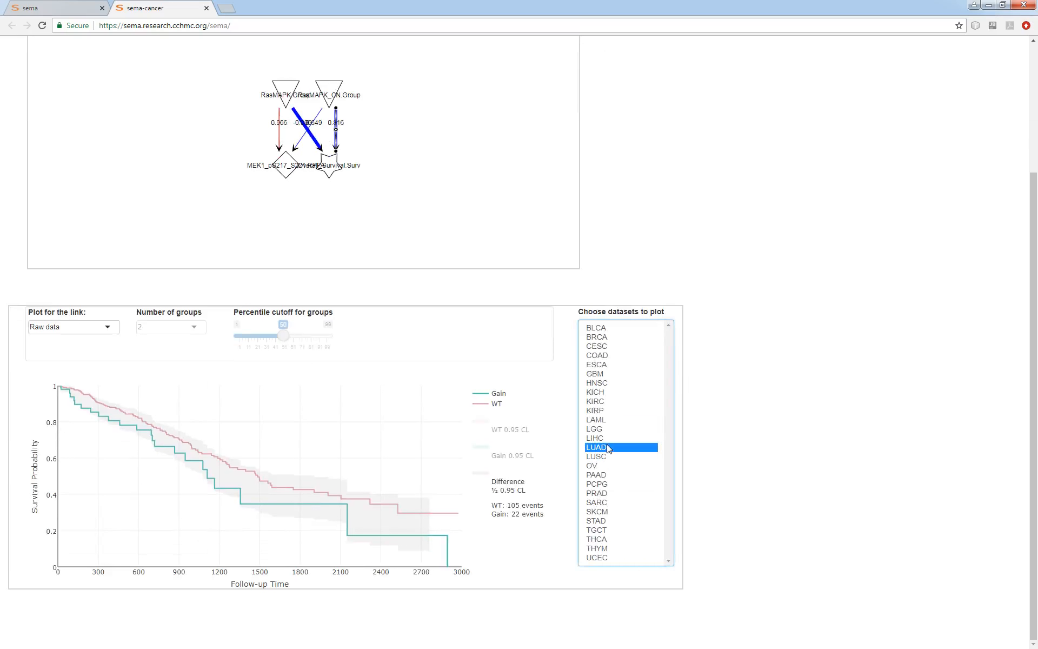
pyautogui.click(93, 331)
pyautogui.click(52, 359)
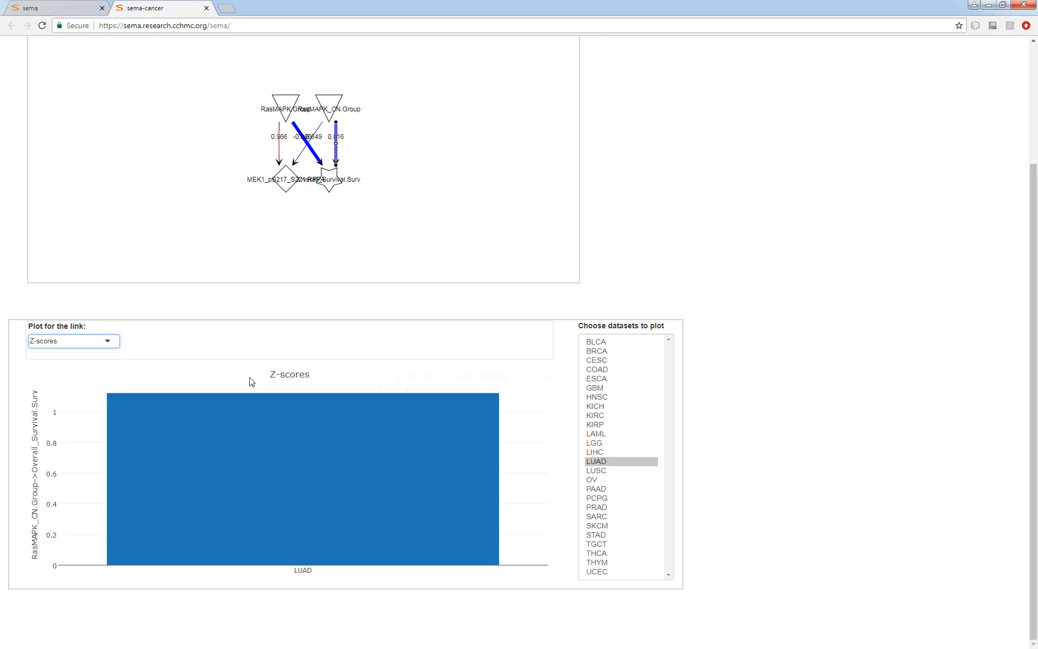
pyautogui.moveTo(622, 349); pyautogui.dragTo(623, 584)
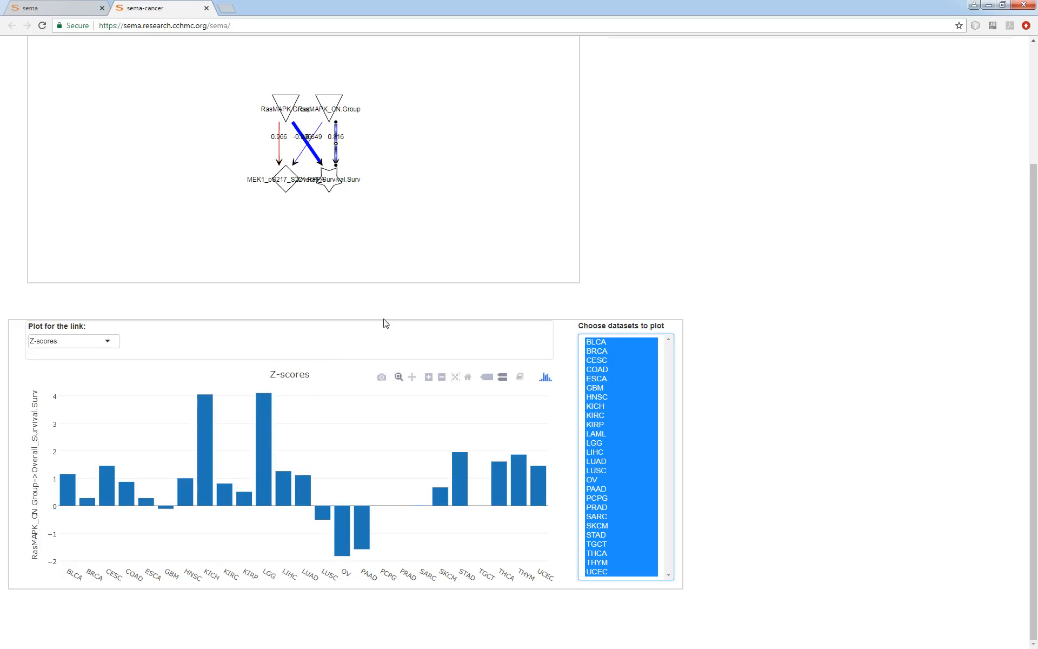
pyautogui.click(403, 244)
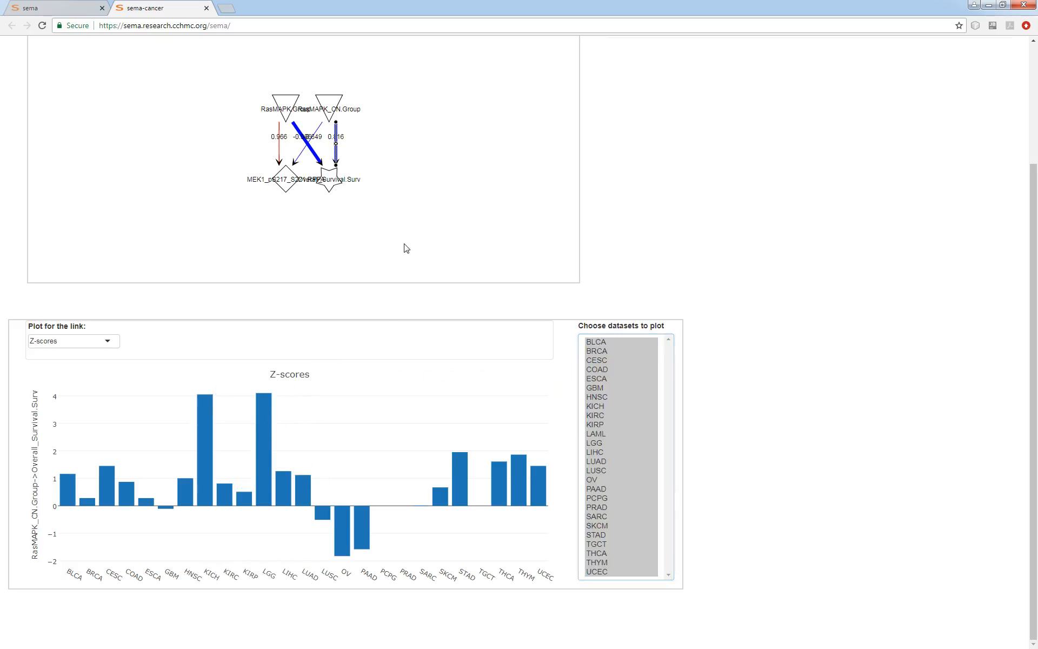
# Compare the survival Z-score plots of the RasMAPK.Group and RasMAPK_CN.Group links
pyautogui.click(318, 160)
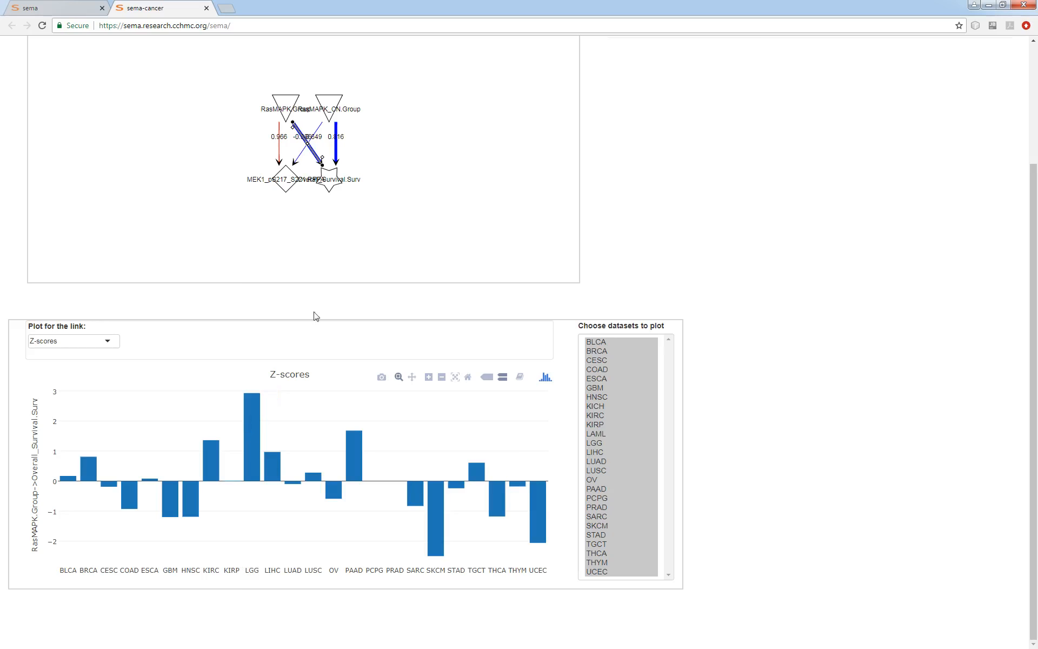
pyautogui.click(453, 195)
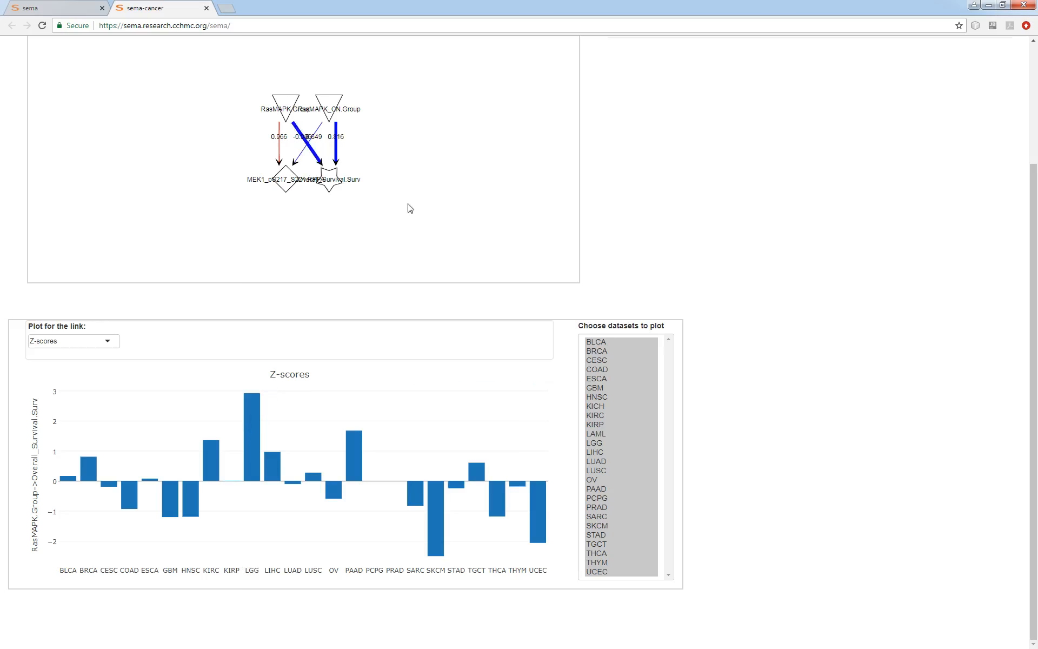
pyautogui.click(336, 152)
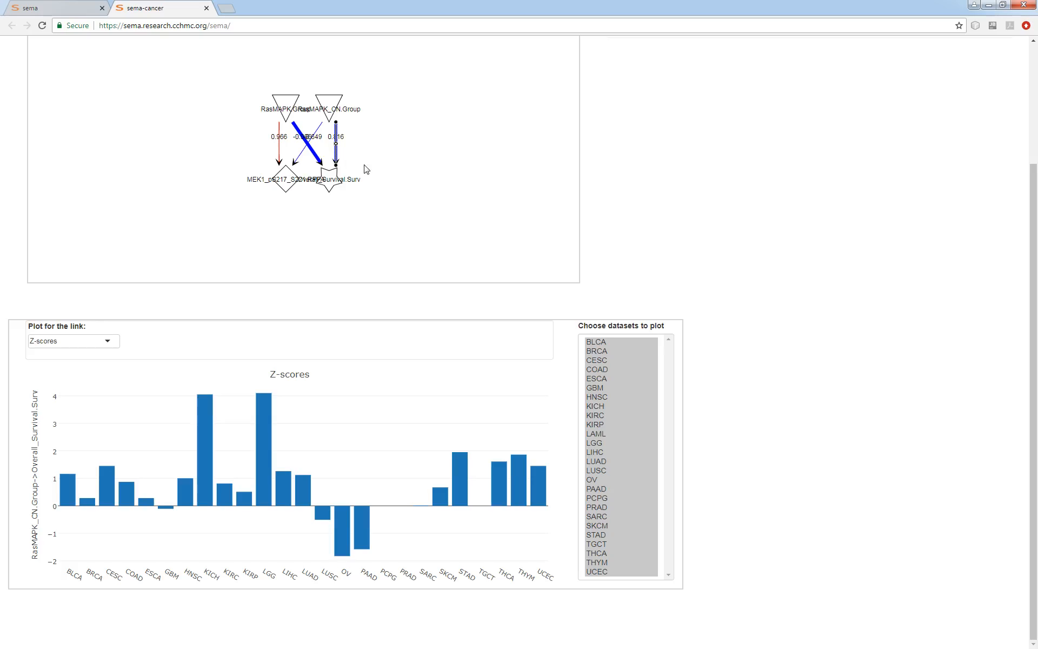
pyautogui.click(447, 198)
pyautogui.click(323, 159)
pyautogui.click(336, 157)
pyautogui.scroll(3, 774, 407)
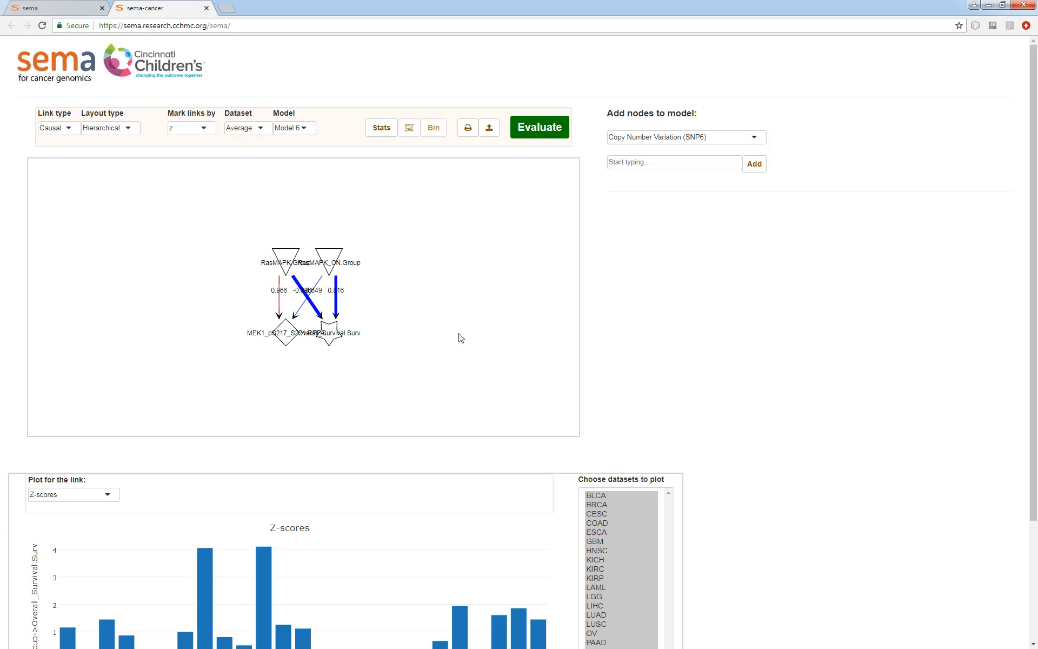
# Add the Akt_pS473 protein (RPPA) node to the model
pyautogui.click(675, 138)
pyautogui.click(643, 170)
pyautogui.click(642, 165)
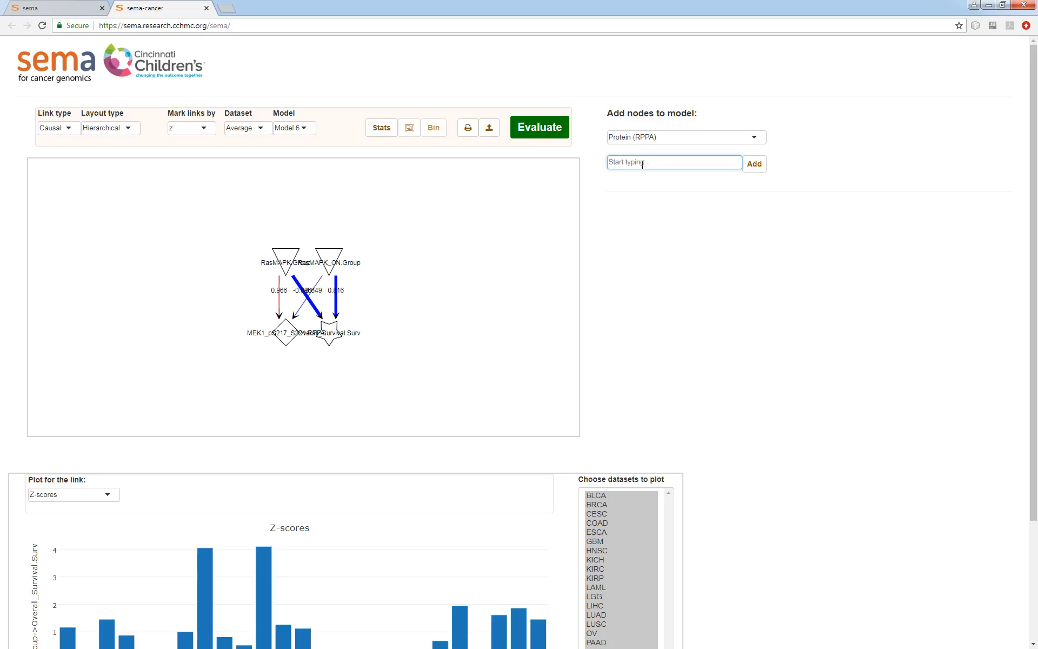
pyautogui.write('akt')
pyautogui.press('Down')
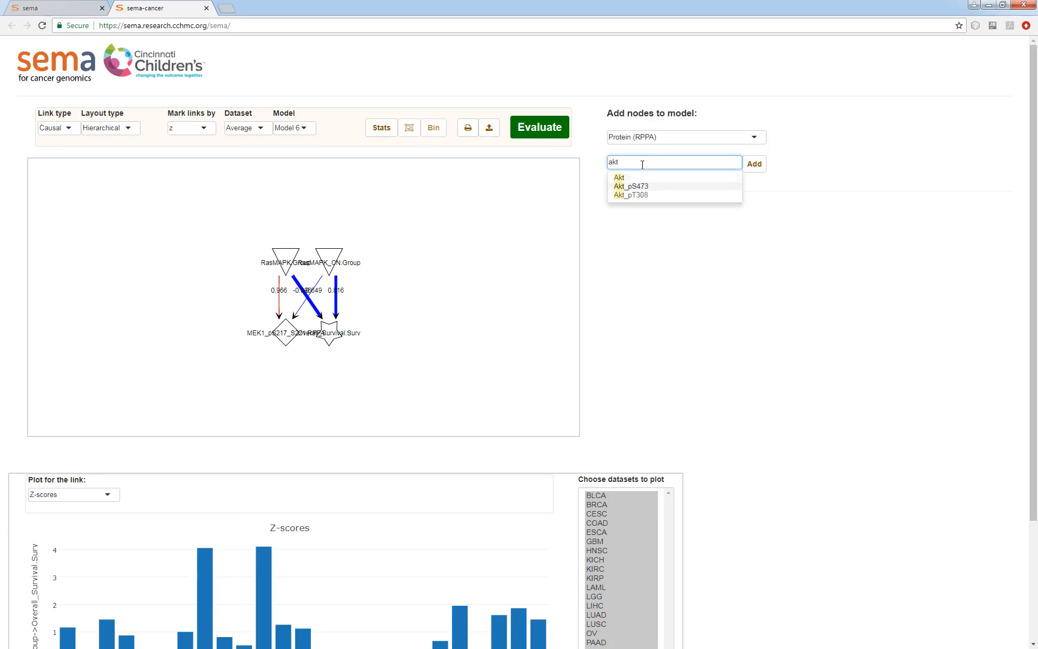
pyautogui.press('Return')
pyautogui.click(751, 168)
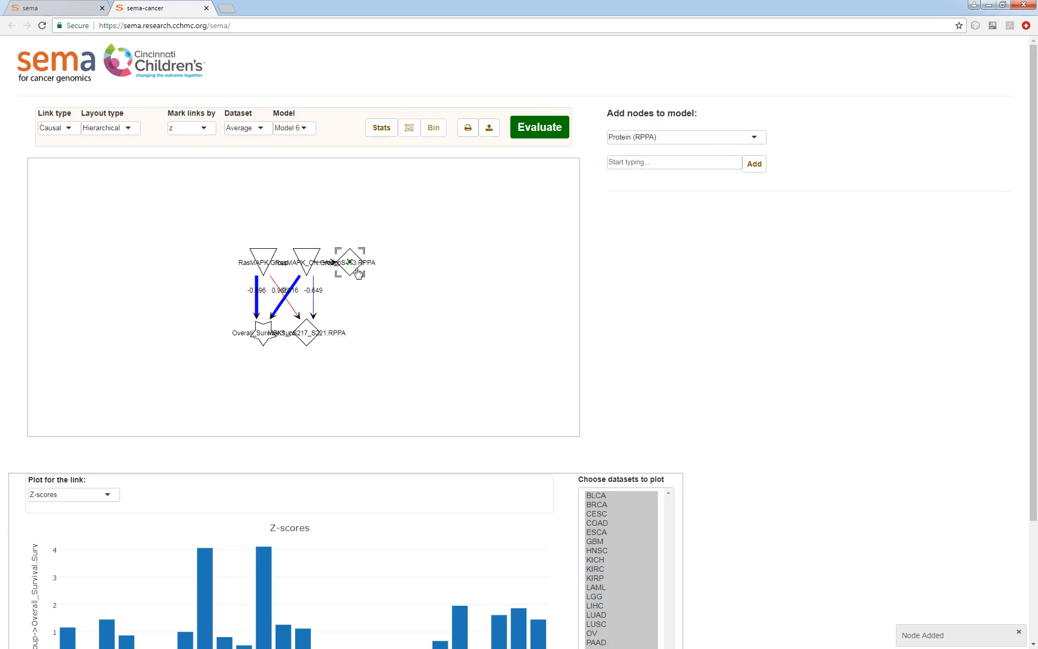
# Link the group nodes to Akt_pS473.RPPA, remove the Overall_Survival.Surv node, and evaluate the model
pyautogui.moveTo(274, 262); pyautogui.dragTo(354, 338)
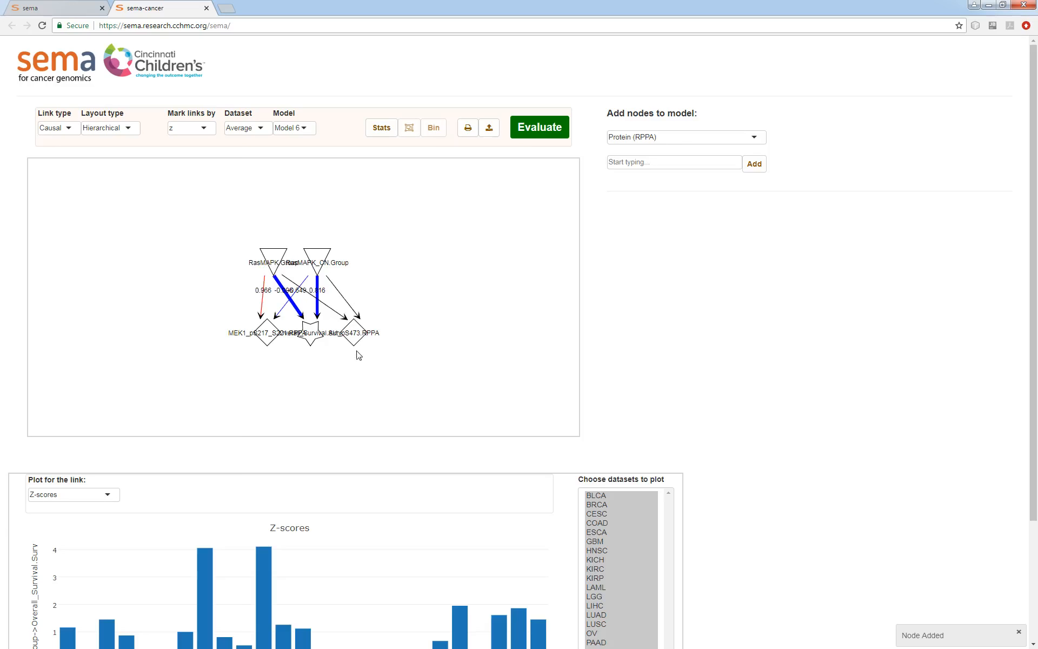
pyautogui.doubleClick(314, 345)
pyautogui.moveTo(319, 270); pyautogui.dragTo(271, 251)
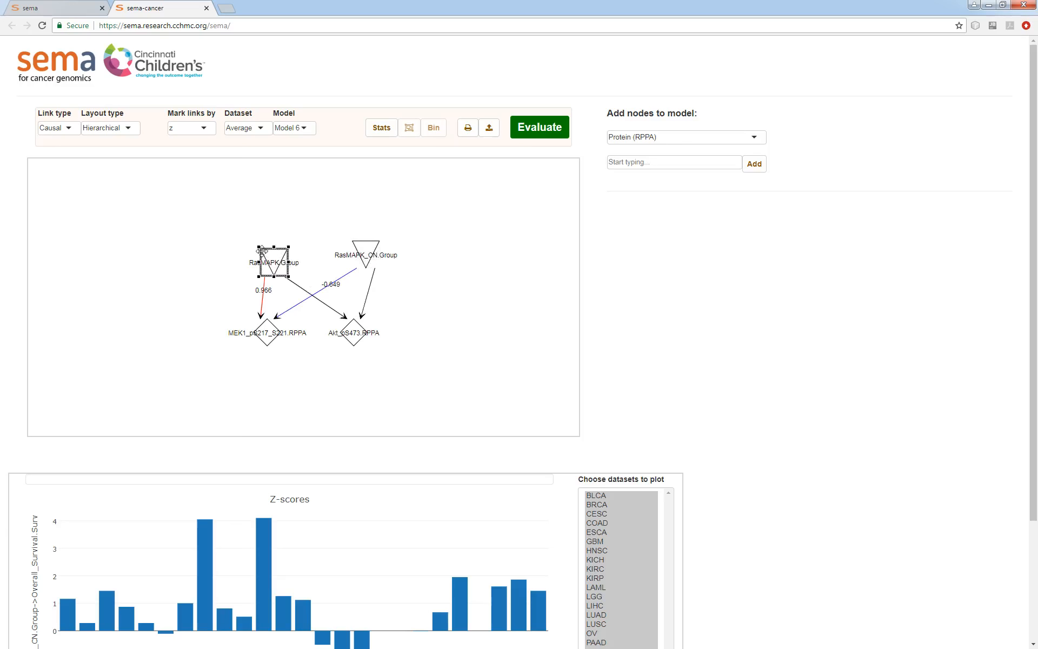
pyautogui.click(530, 131)
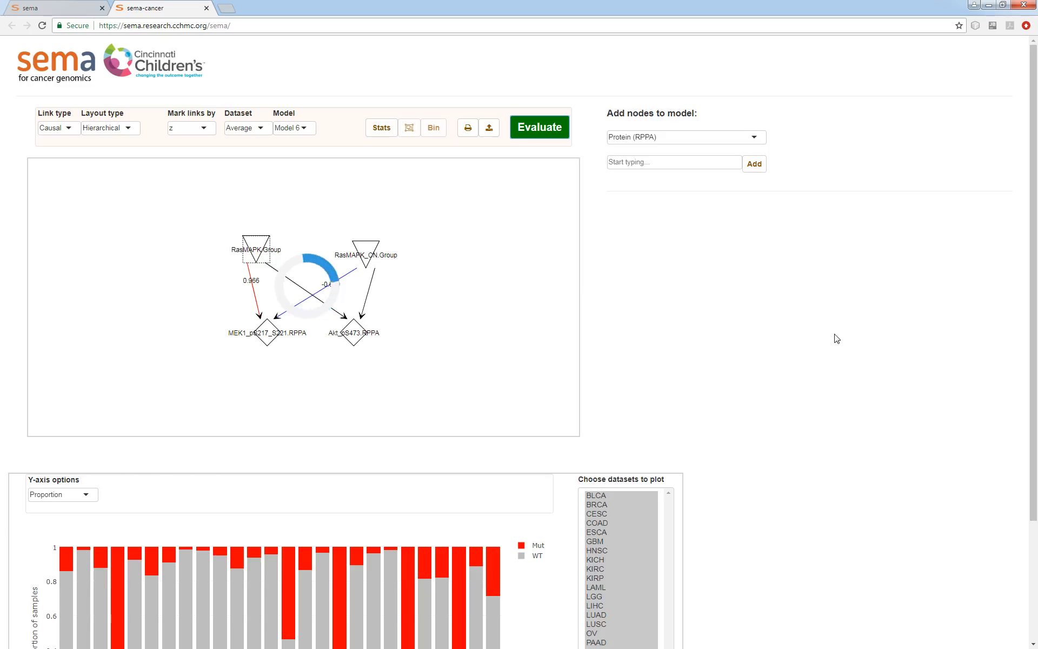
# Show Z-scores for the RasMAPK.Group and RasMAPK_CN.Group links to Akt_pS473.RPPA
pyautogui.scroll(-1, 837, 339)
pyautogui.scroll(-1, 837, 338)
pyautogui.click(325, 197)
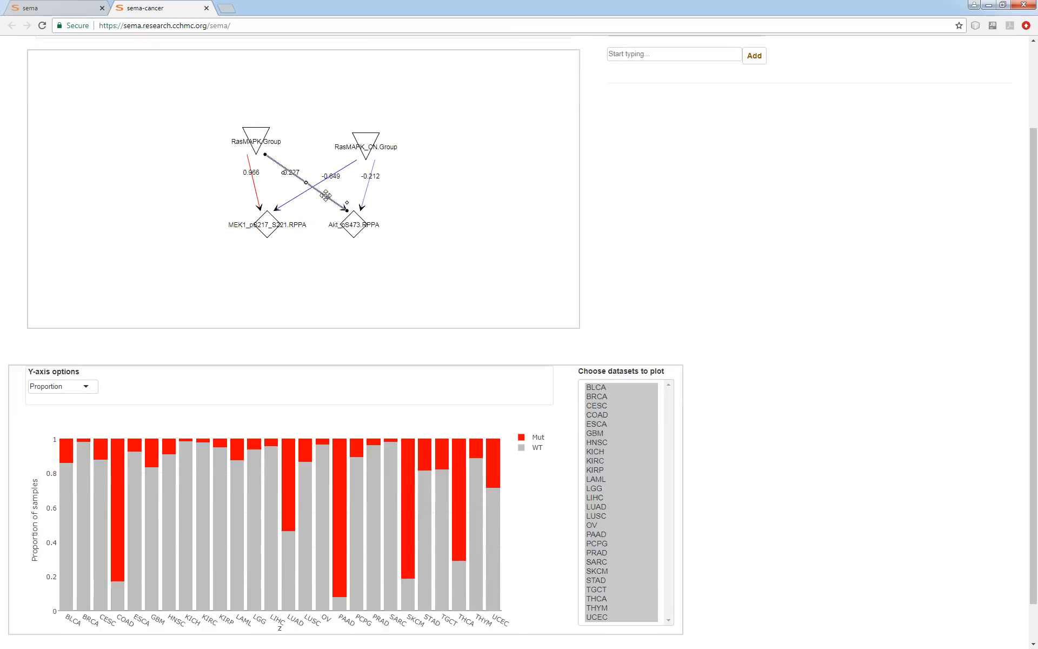
pyautogui.scroll(-1, 783, 377)
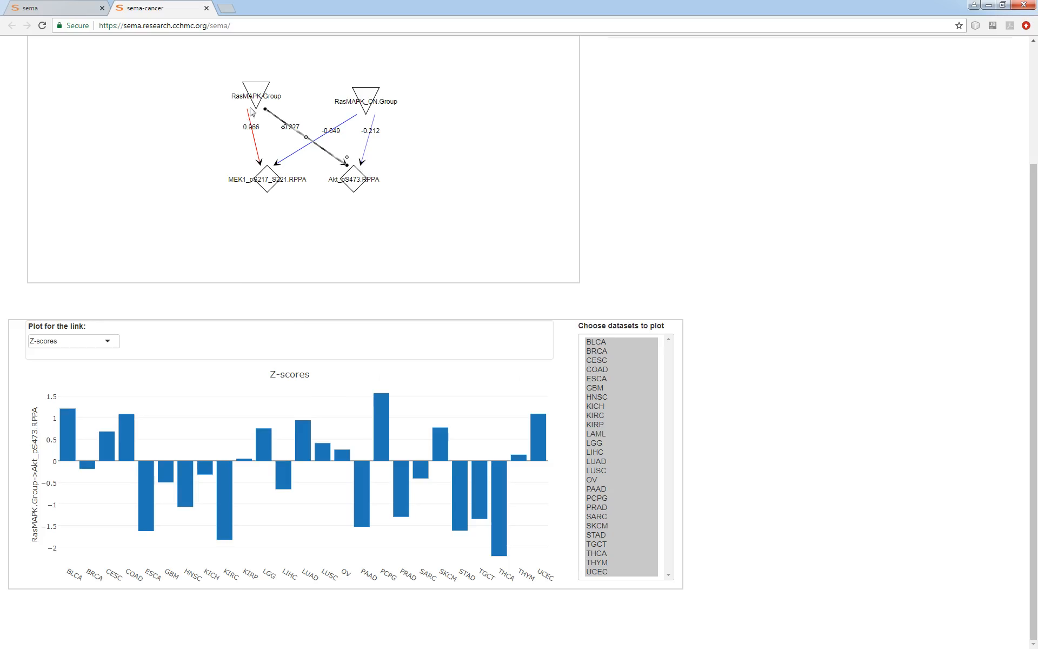
pyautogui.click(366, 151)
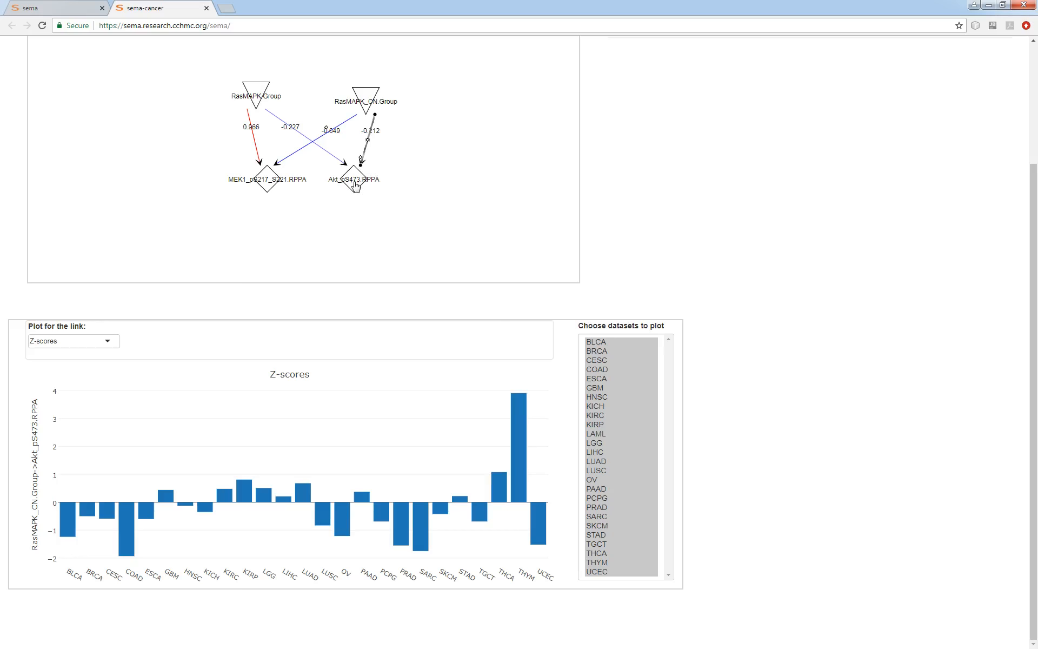
# Add PTEN, PIK3CA and AKT1 somatic mutation (WXS) nodes to the model
pyautogui.scroll(3, 763, 360)
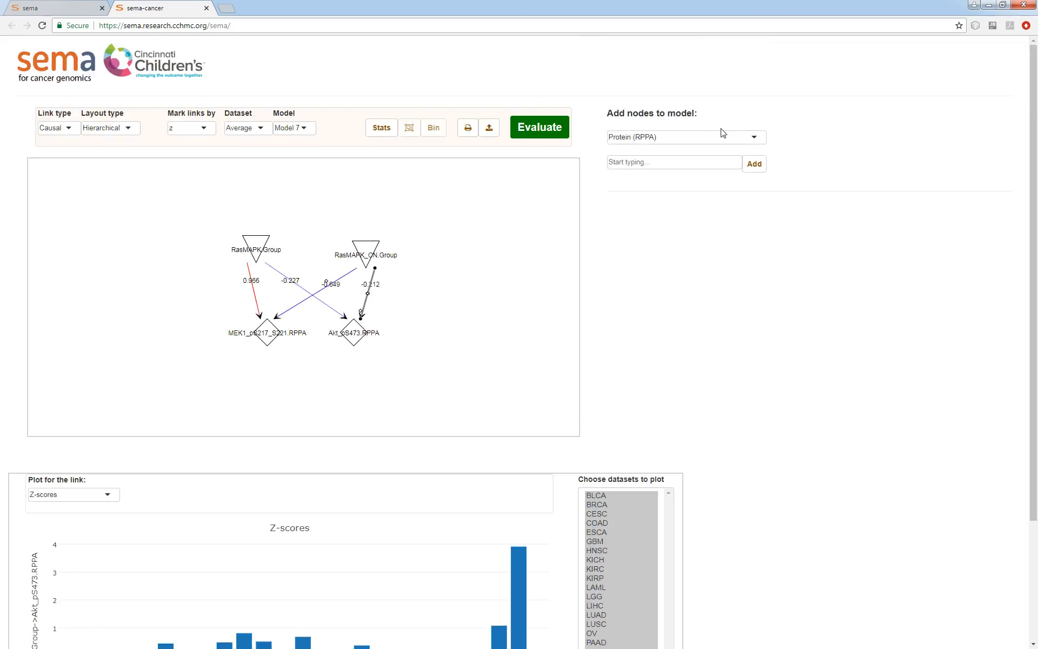
pyautogui.click(679, 139)
pyautogui.click(631, 174)
pyautogui.click(632, 168)
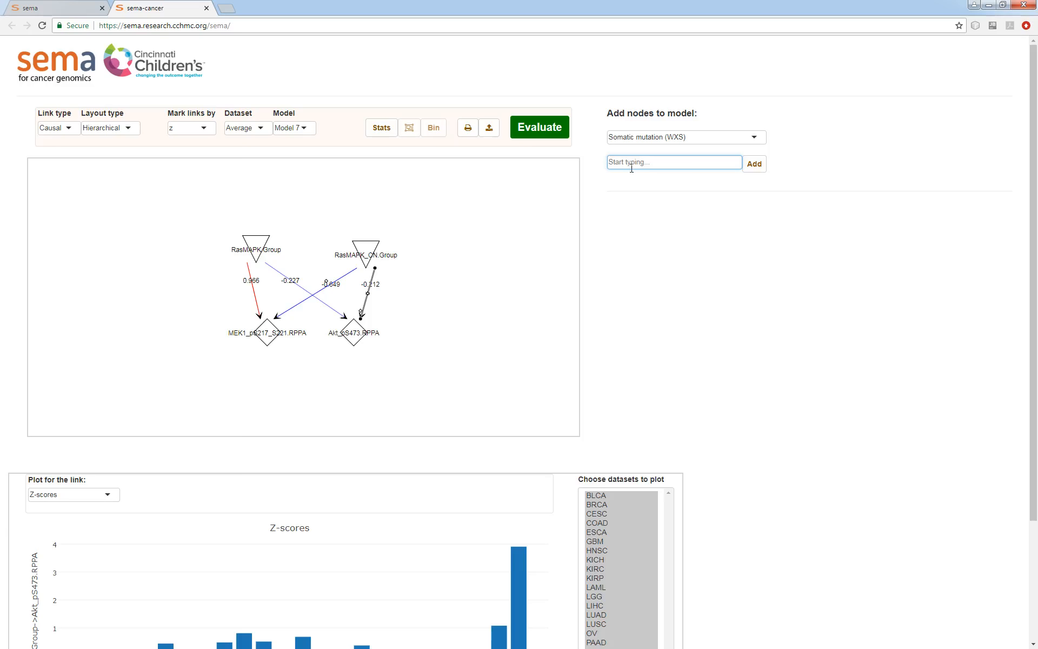
pyautogui.write('pten')
pyautogui.click(633, 173)
pyautogui.write('pik3ca')
pyautogui.press('Return')
pyautogui.write('a')
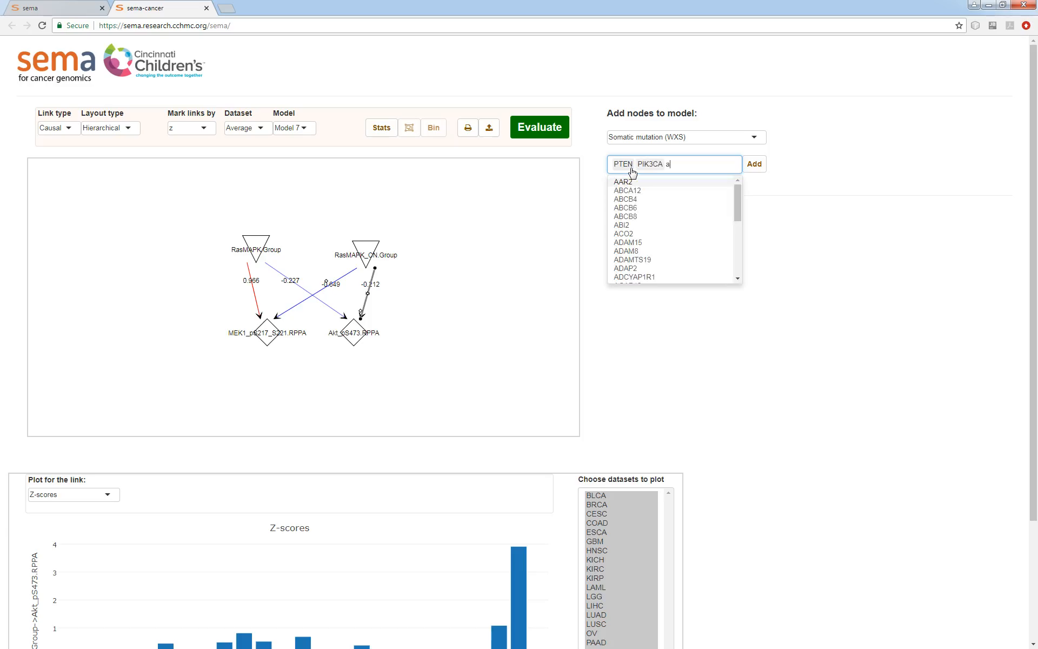
pyautogui.write('kt1')
pyautogui.press('Return')
pyautogui.click(755, 164)
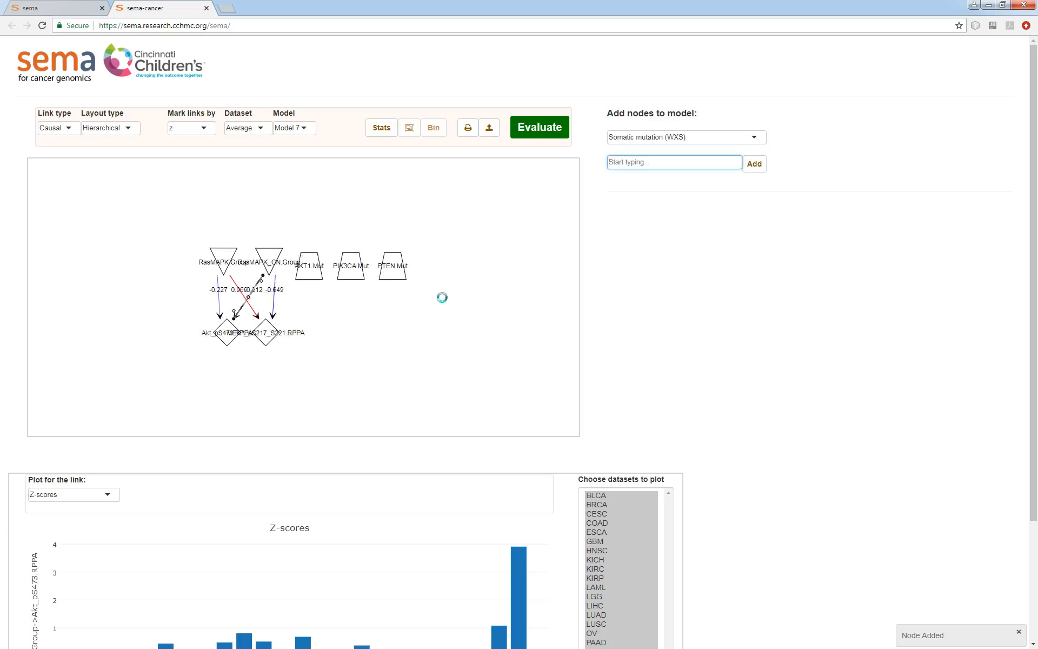
# Combine the three mutation nodes into a group variable AKTPath with categories WT and Mut, requiring Mut for PTEN, PIK3CA and AKT1
pyautogui.moveTo(429, 253); pyautogui.dragTo(320, 285)
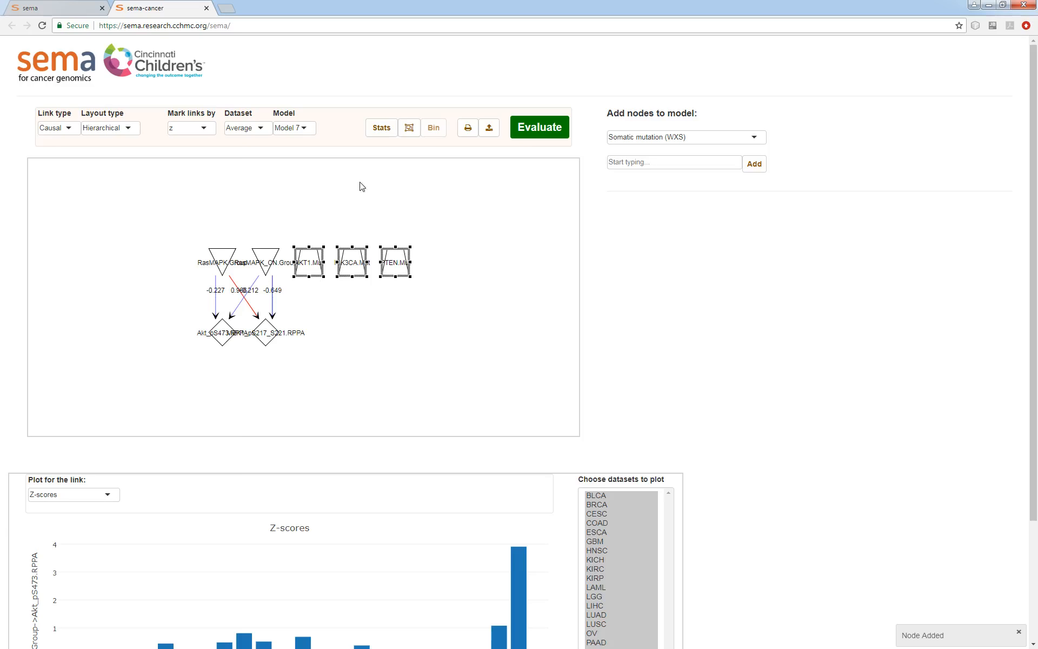
pyautogui.click(409, 128)
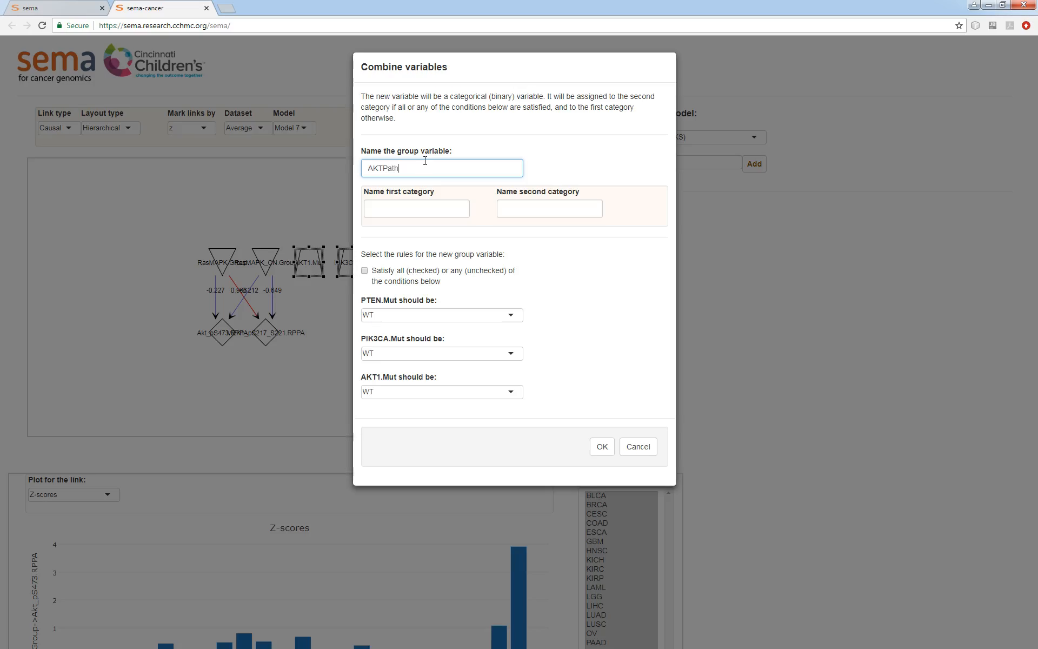
pyautogui.click(426, 205)
pyautogui.write('WT')
pyautogui.click(531, 207)
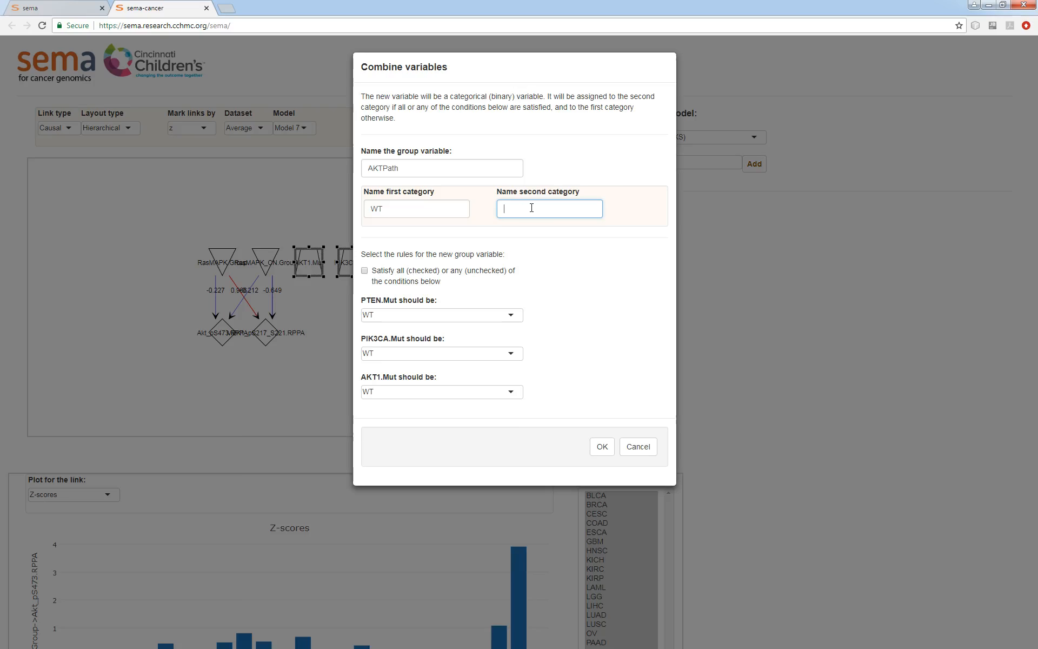
pyautogui.click(452, 316)
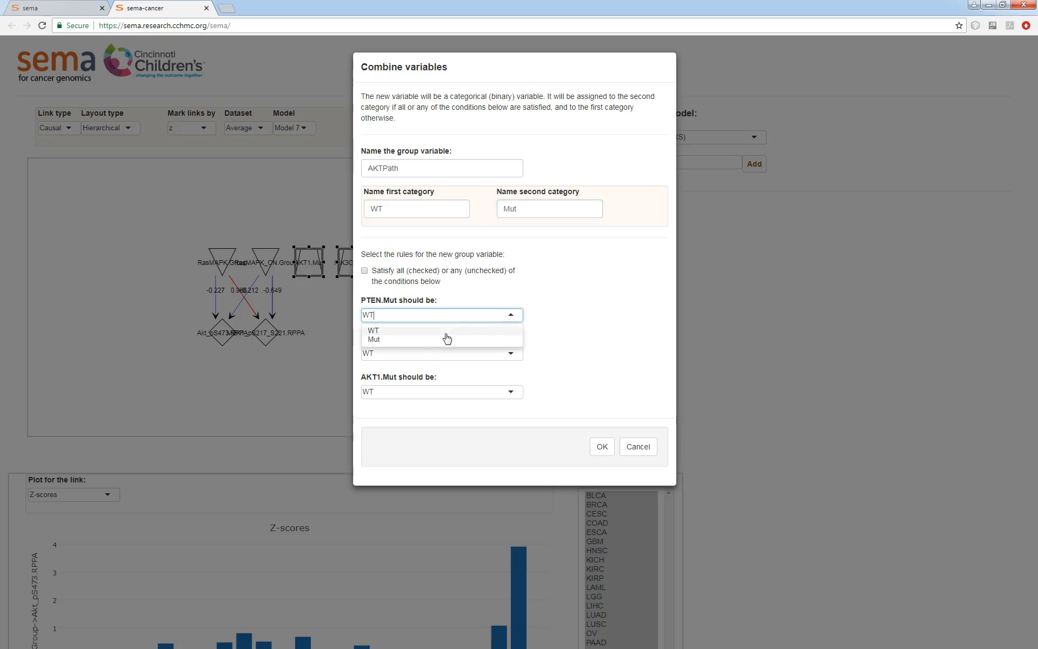
pyautogui.click(424, 339)
pyautogui.click(412, 353)
pyautogui.click(390, 379)
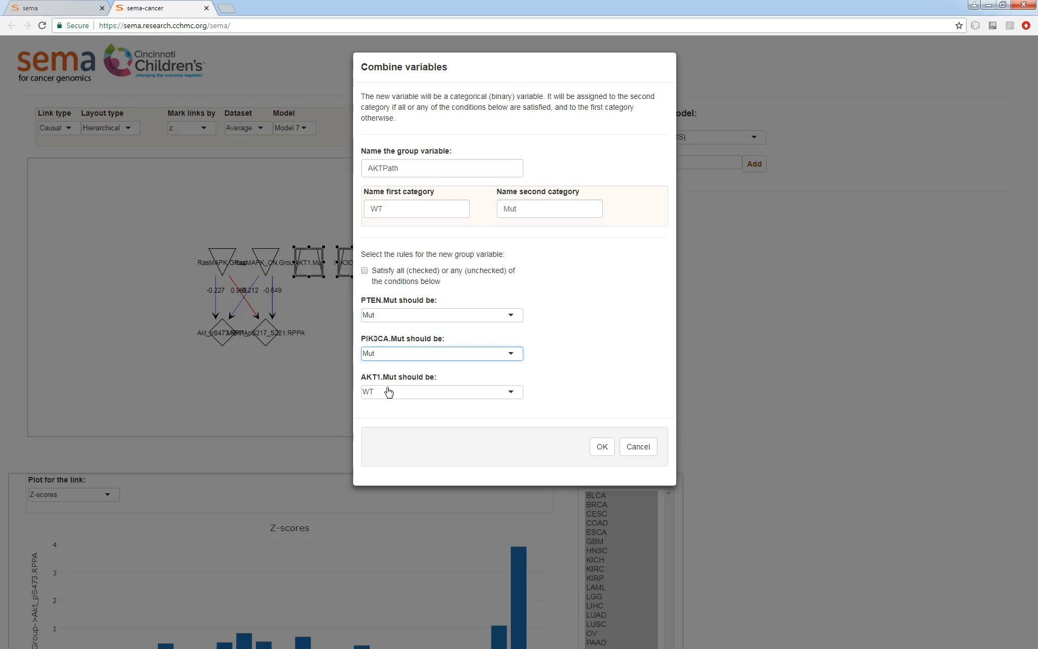
pyautogui.click(389, 392)
pyautogui.click(382, 416)
pyautogui.click(602, 447)
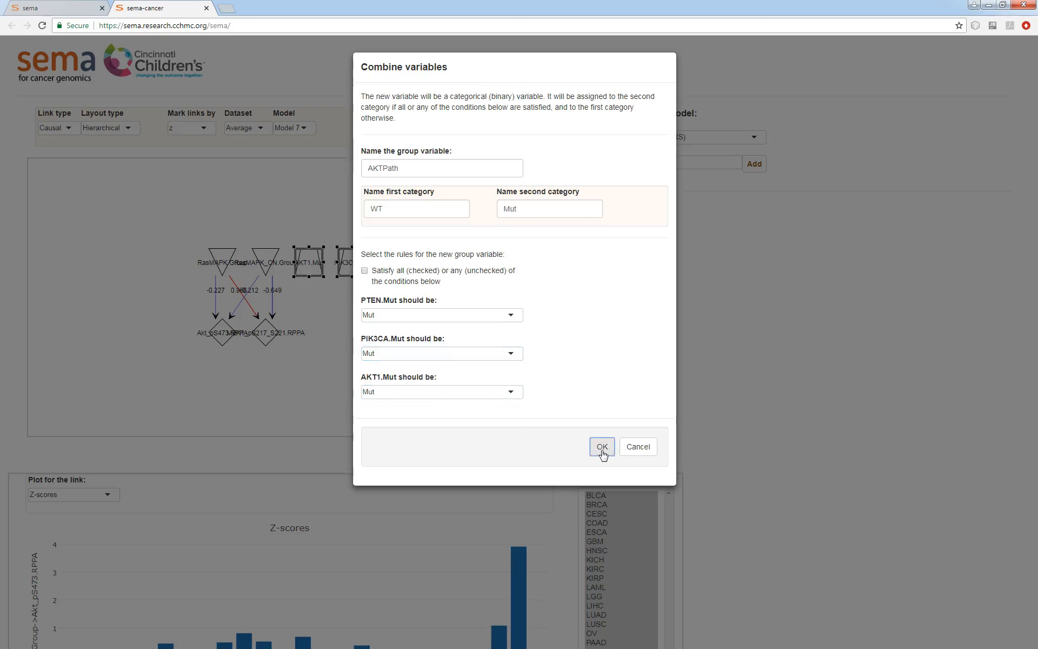
# Delete the AKT1.Mut, PIK3CA.Mut and PTEN.Mut nodes, keeping AKTPath.Group
pyautogui.scroll(-3, 904, 436)
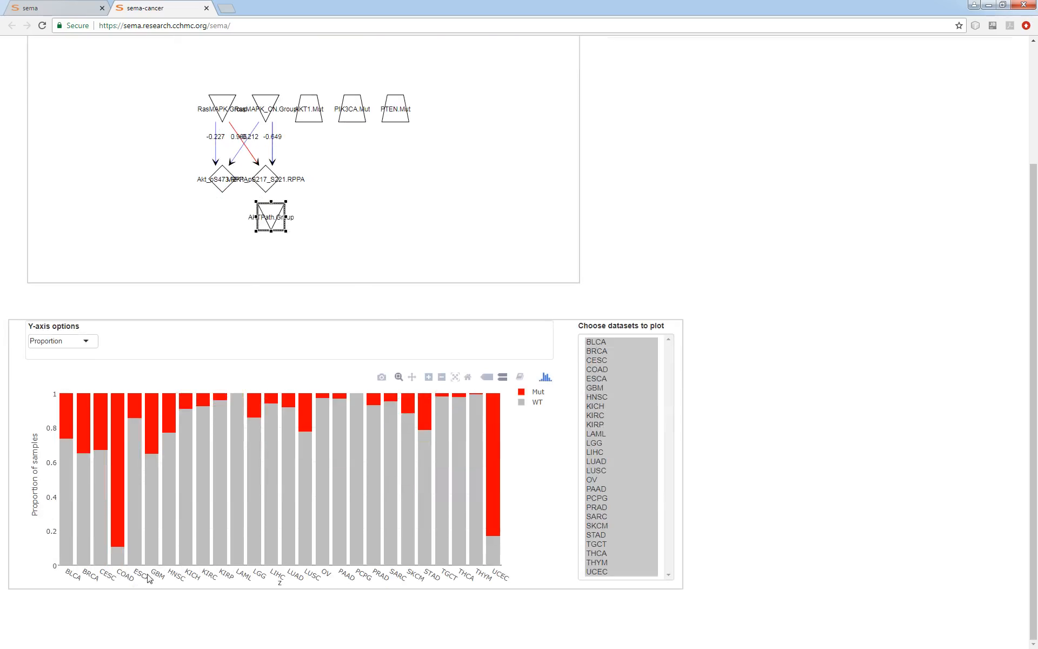
pyautogui.moveTo(489, 537)
pyautogui.click(384, 188)
pyautogui.scroll(1, 392, 244)
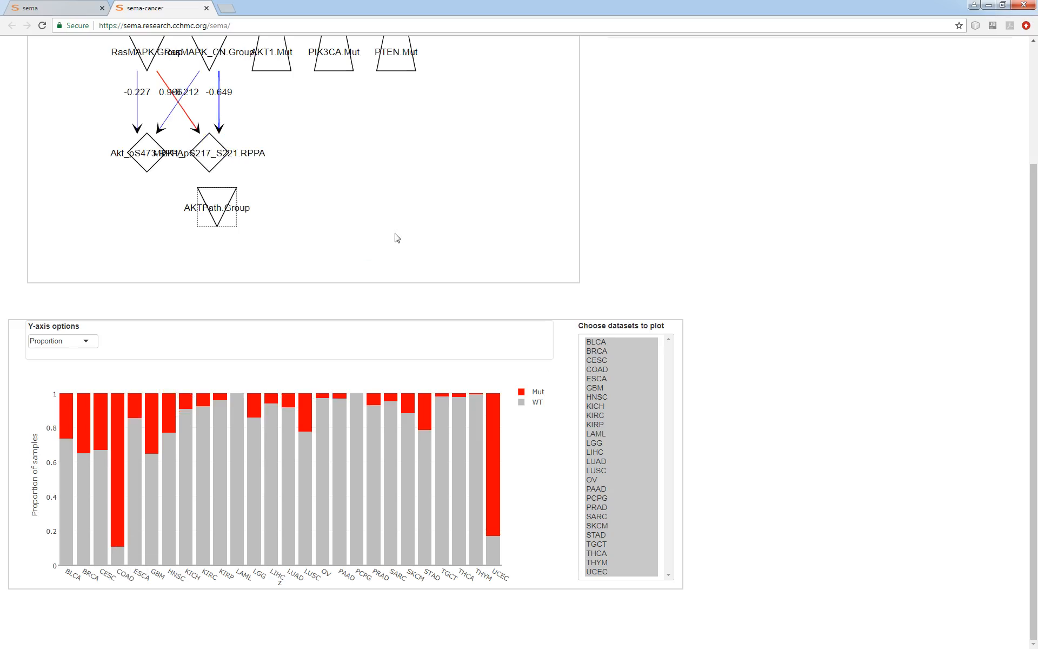
pyautogui.moveTo(441, 73); pyautogui.dragTo(299, 108)
pyautogui.press('Delete')
# Link AKTPath.Group to both RPPA protein nodes and evaluate the model
pyautogui.scroll(2, 765, 424)
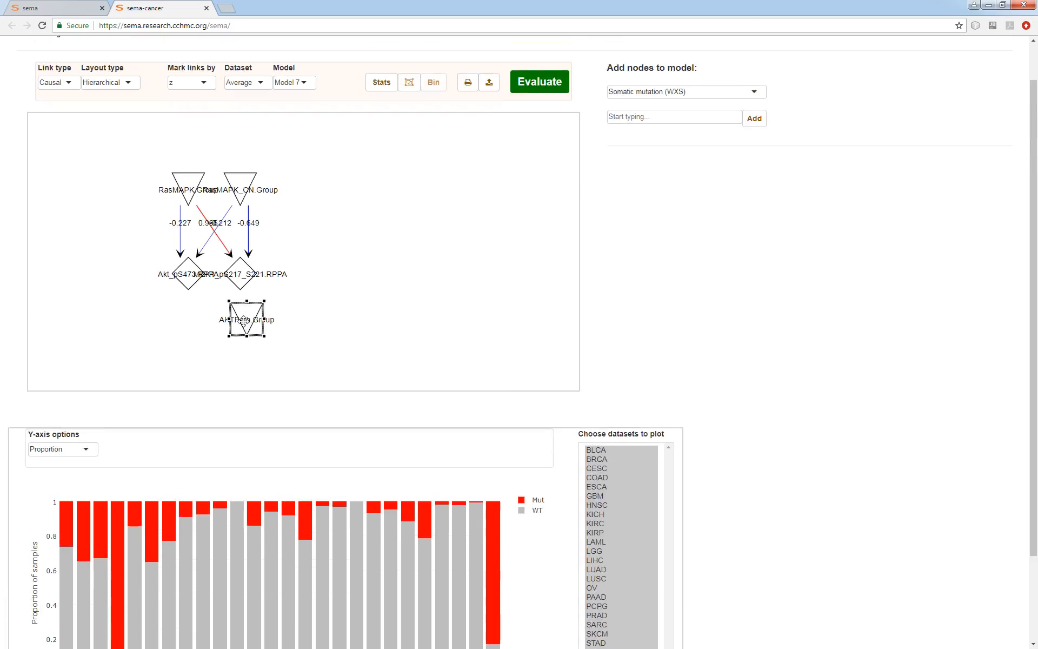
pyautogui.moveTo(247, 320); pyautogui.dragTo(354, 190)
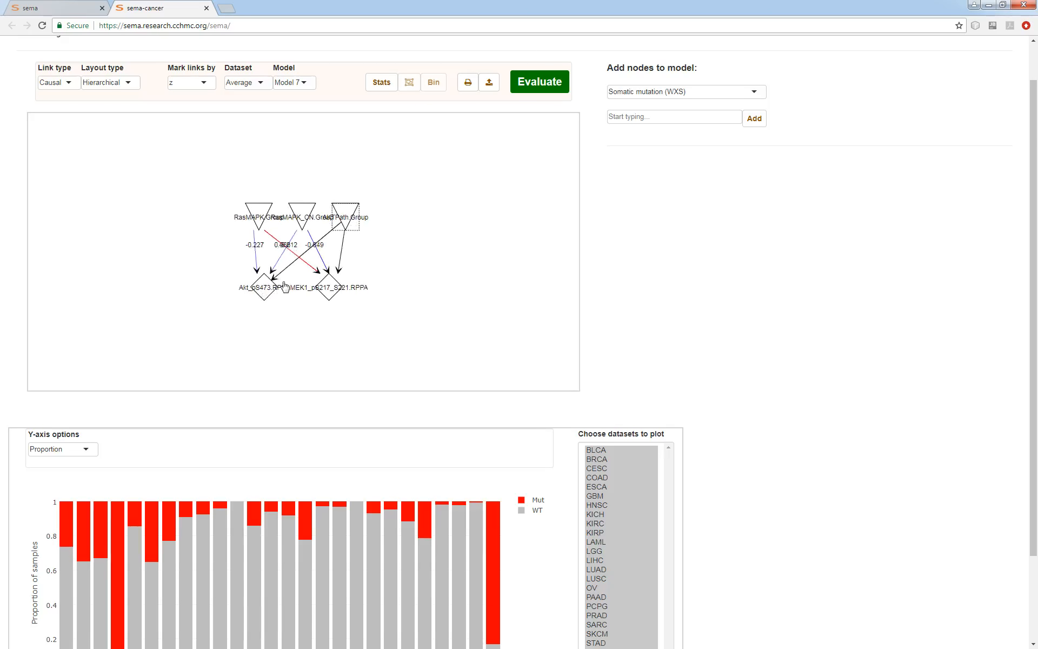
pyautogui.click(539, 85)
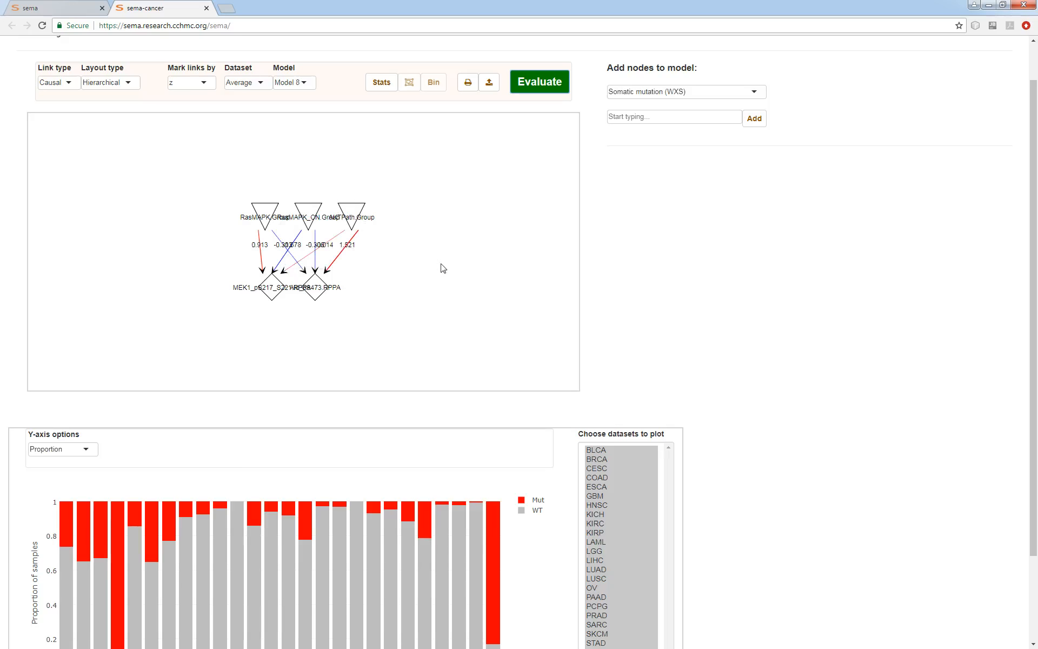
# Show the Z-scores for the AKTPath.Group link to Akt_pS473.RPPA
pyautogui.click(334, 264)
pyautogui.scroll(-2, 882, 433)
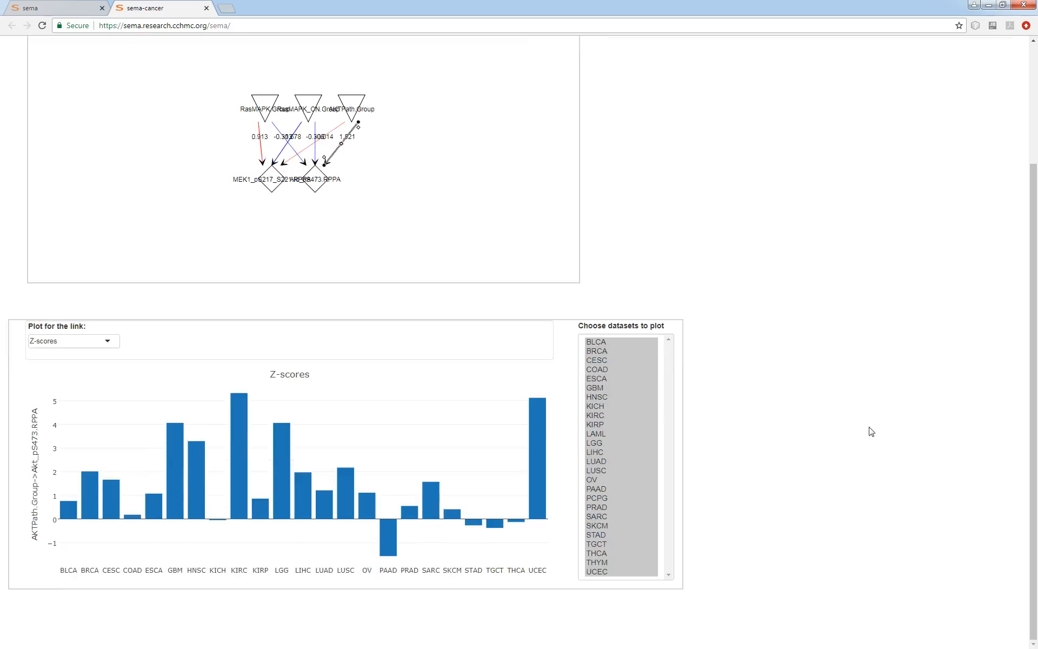
# Rearrange the group and protein nodes to spread out the model layout
pyautogui.click(354, 106)
pyautogui.moveTo(355, 105); pyautogui.dragTo(417, 91)
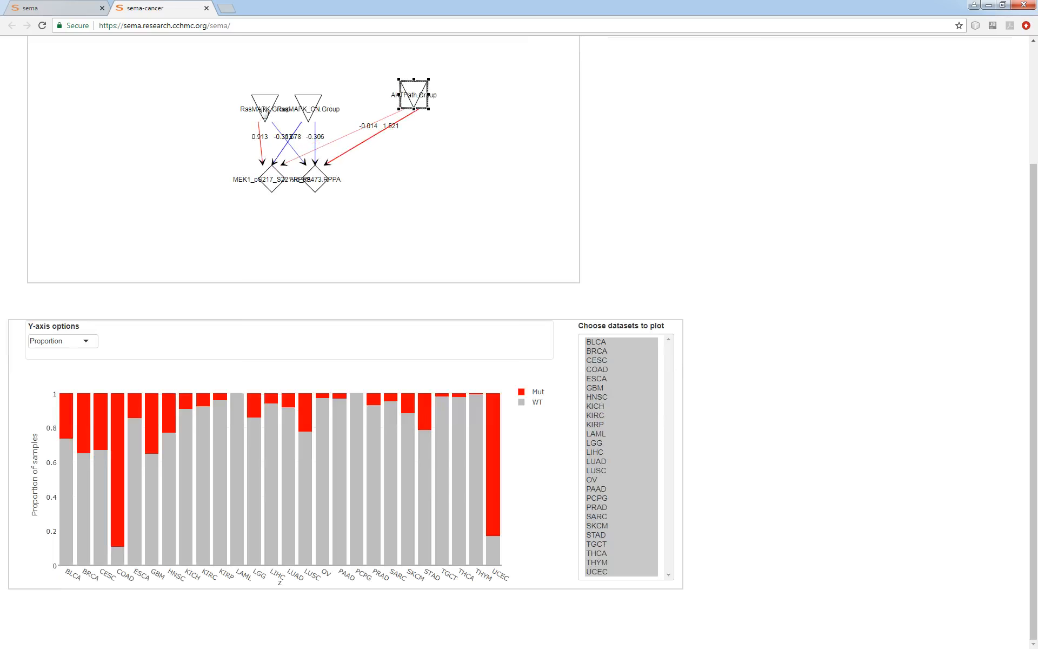
pyautogui.moveTo(260, 101); pyautogui.dragTo(207, 75)
pyautogui.moveTo(307, 110); pyautogui.dragTo(299, 81)
pyautogui.moveTo(323, 183); pyautogui.dragTo(361, 179)
pyautogui.moveTo(273, 180); pyautogui.dragTo(252, 180)
# Review the Z-score plots of each group node's links to MEK1_pS217_S221.RPPA and Akt_pS473.RPPA
pyautogui.click(388, 143)
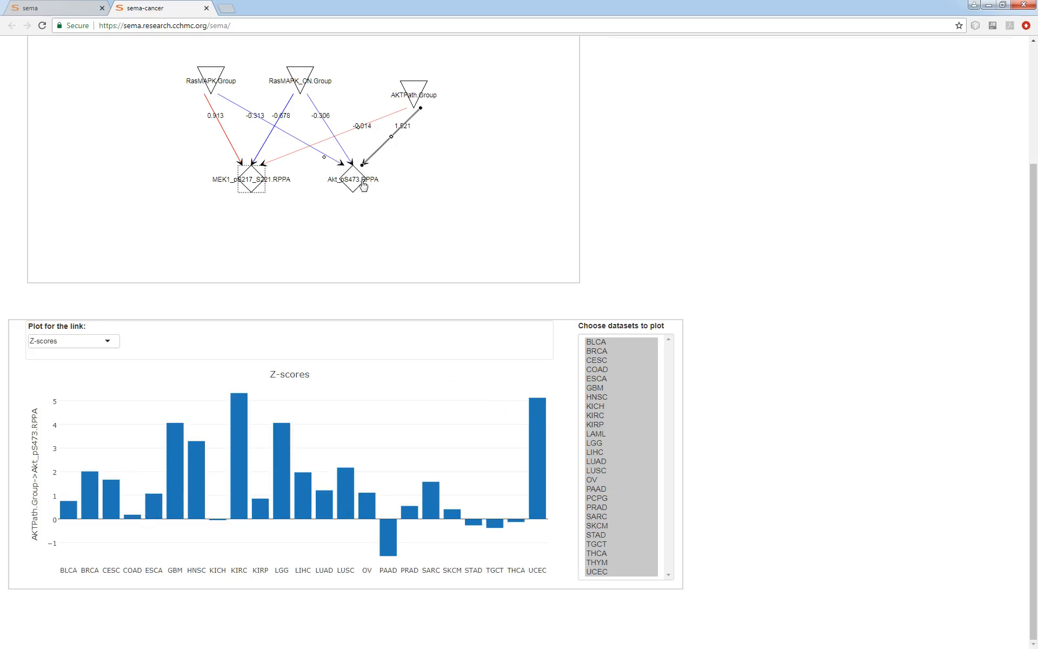
pyautogui.click(284, 156)
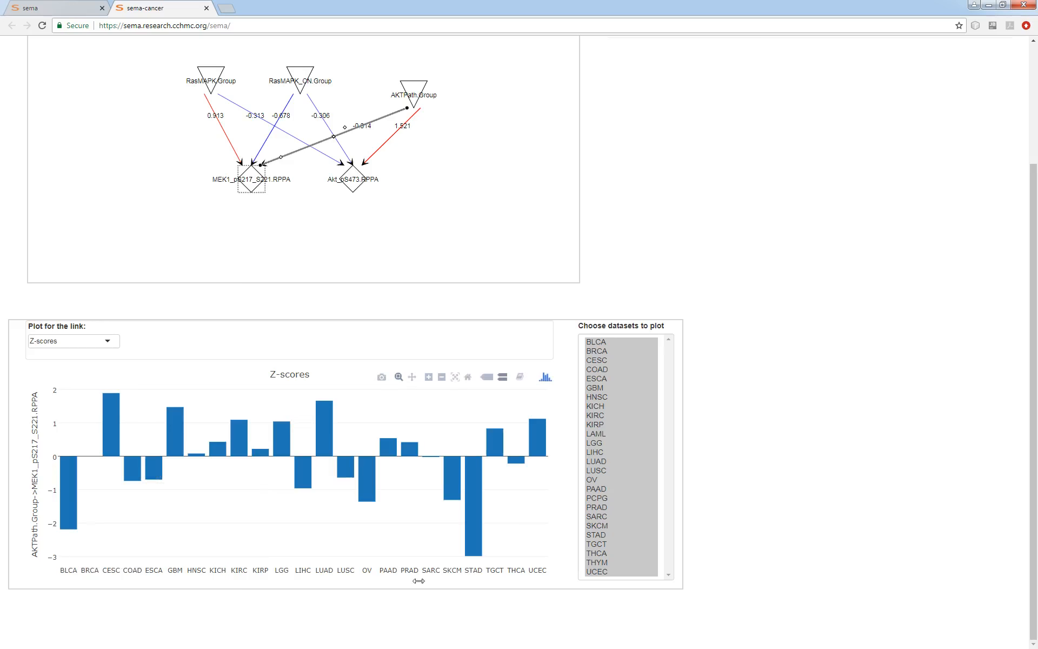
pyautogui.click(354, 163)
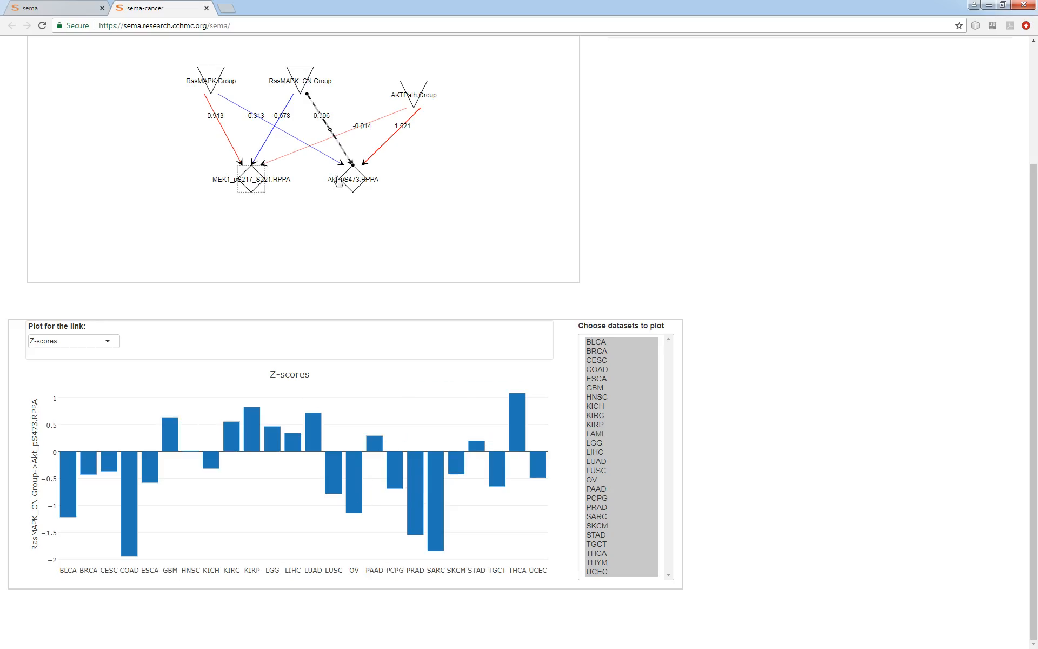
pyautogui.click(297, 139)
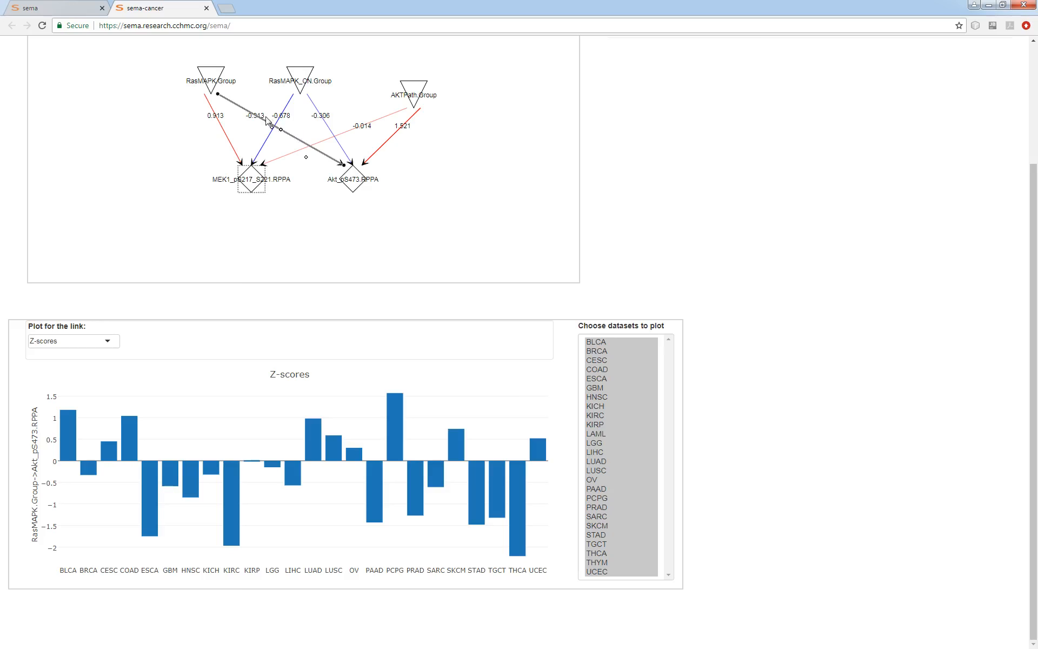
pyautogui.click(265, 152)
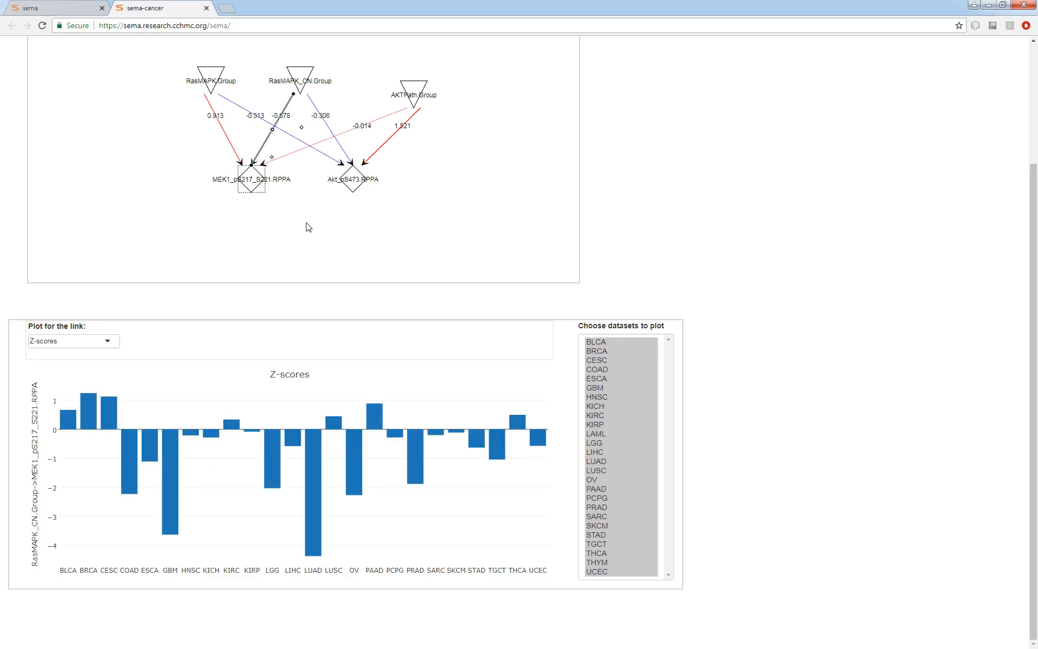
pyautogui.click(330, 133)
pyautogui.click(482, 193)
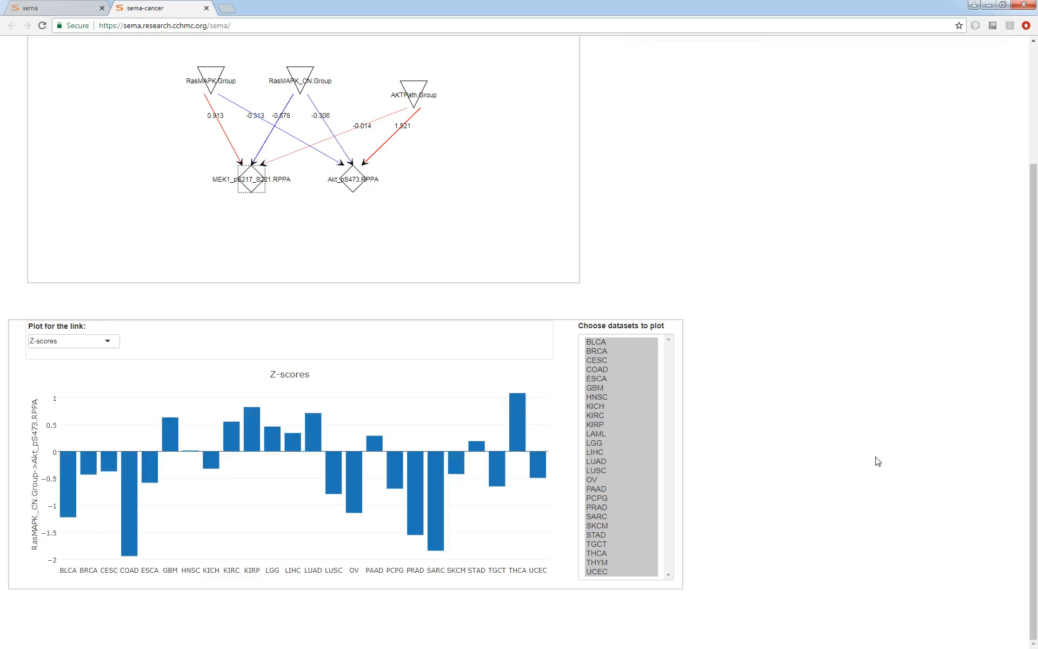
pyautogui.scroll(3, 876, 459)
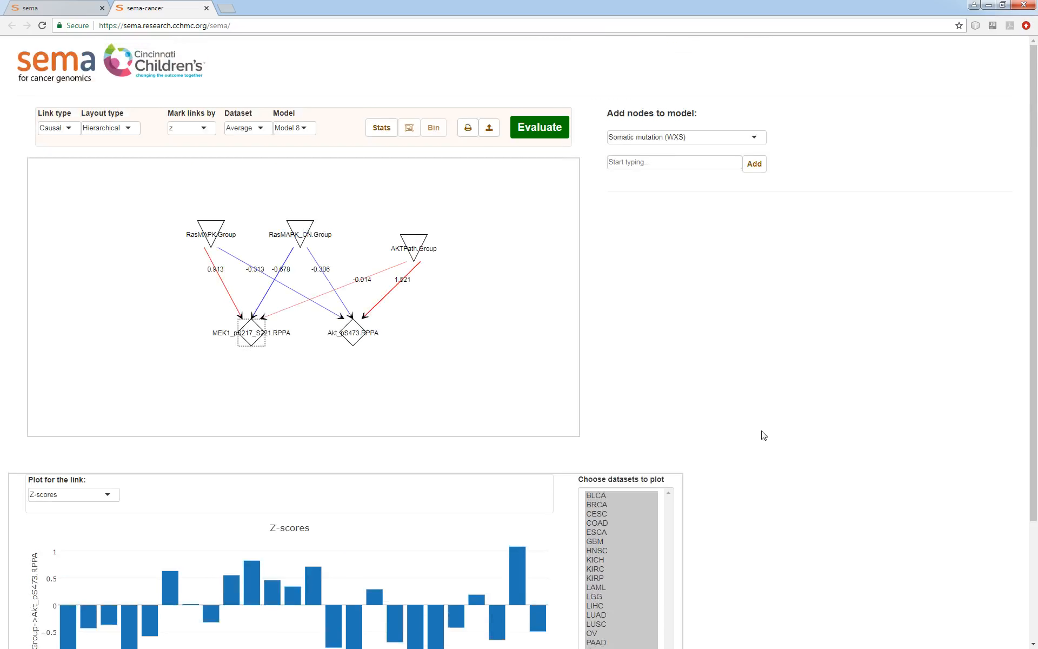